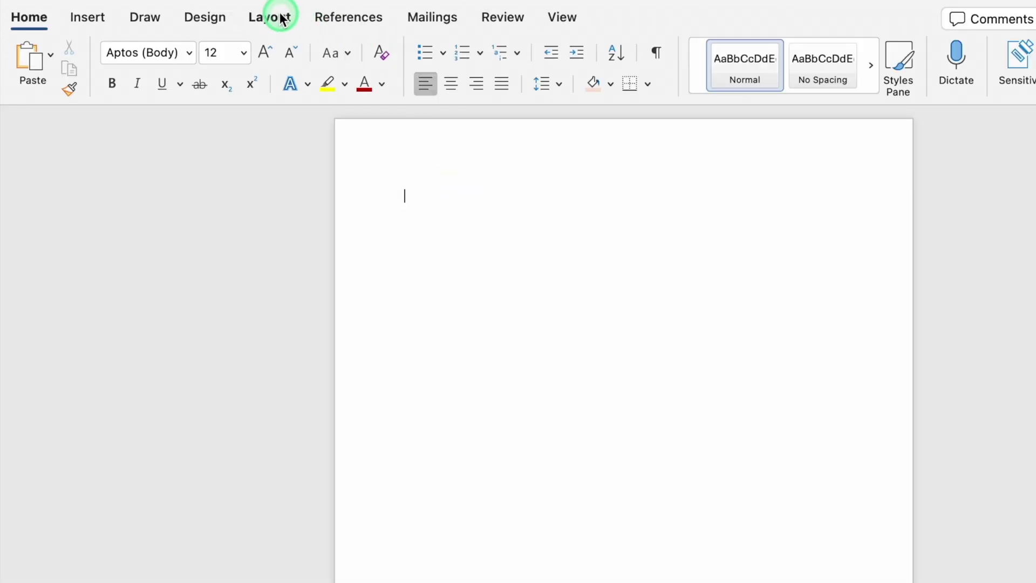
- Apply the Narrow margin preset, 1.27 cm on every side of the page
{"action": "left_click", "coordinate": [274, 21]}
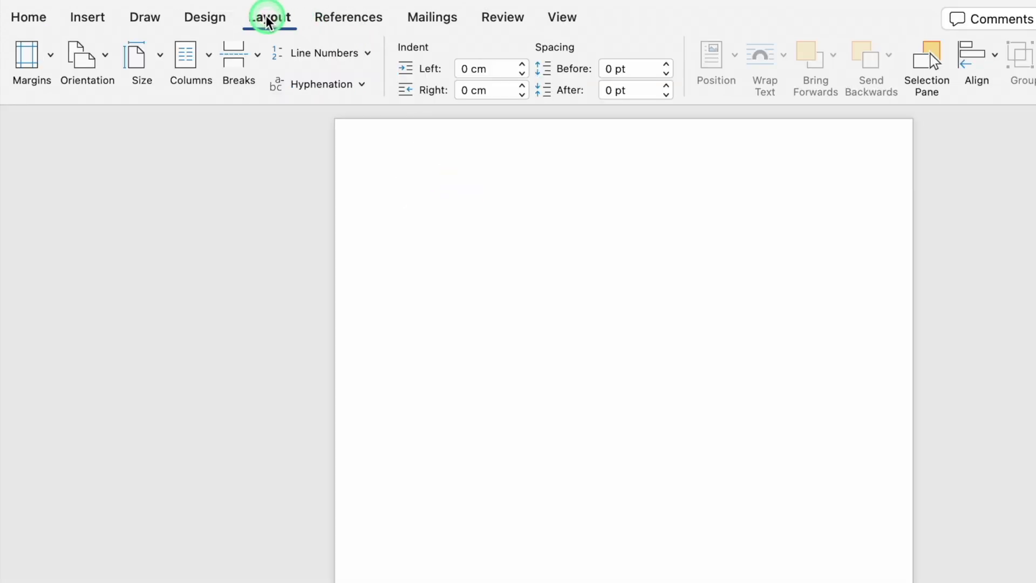
{"action": "left_click", "coordinate": [51, 61]}
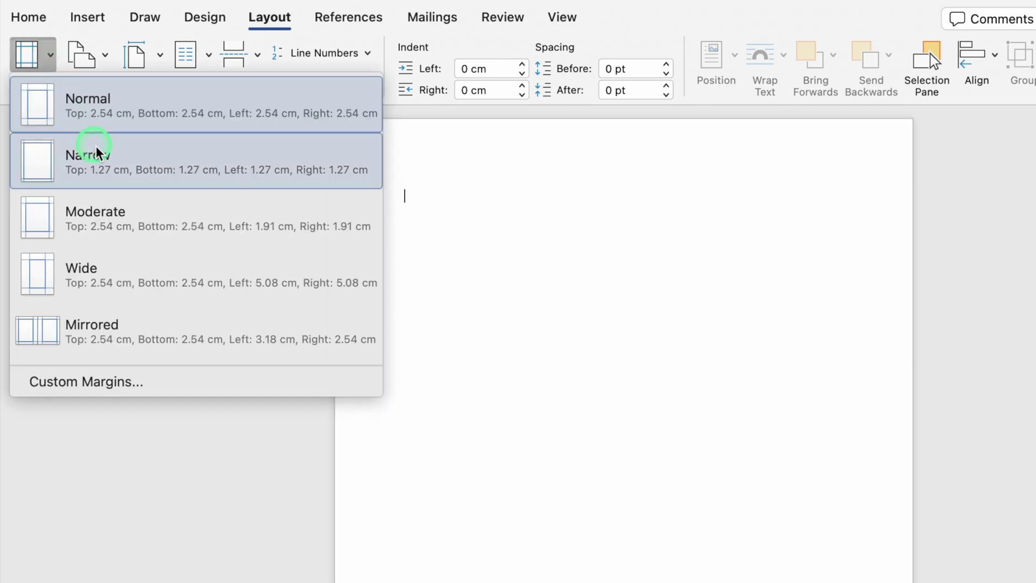
{"action": "left_click", "coordinate": [107, 171]}
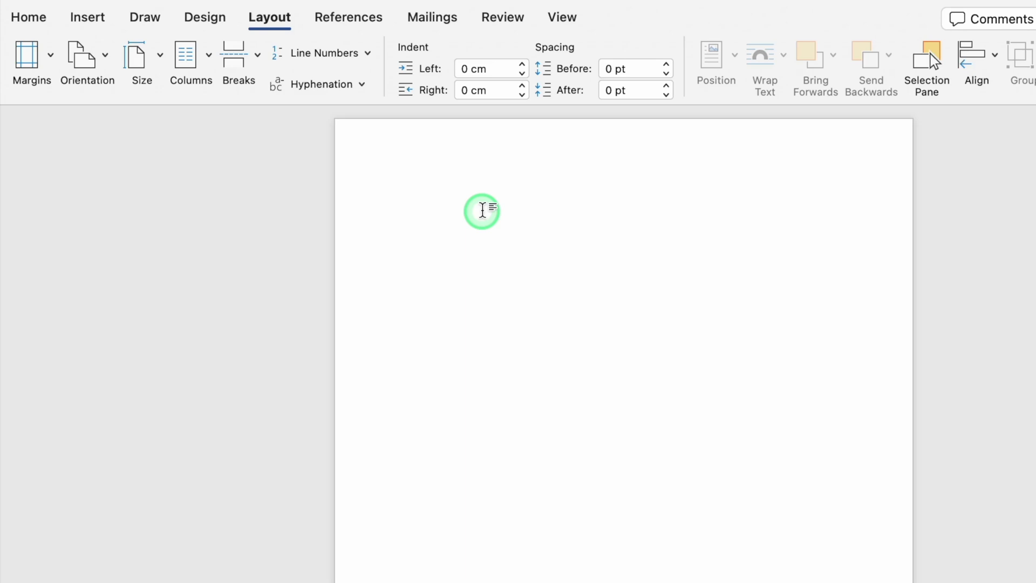
{"action": "left_click", "coordinate": [88, 18]}
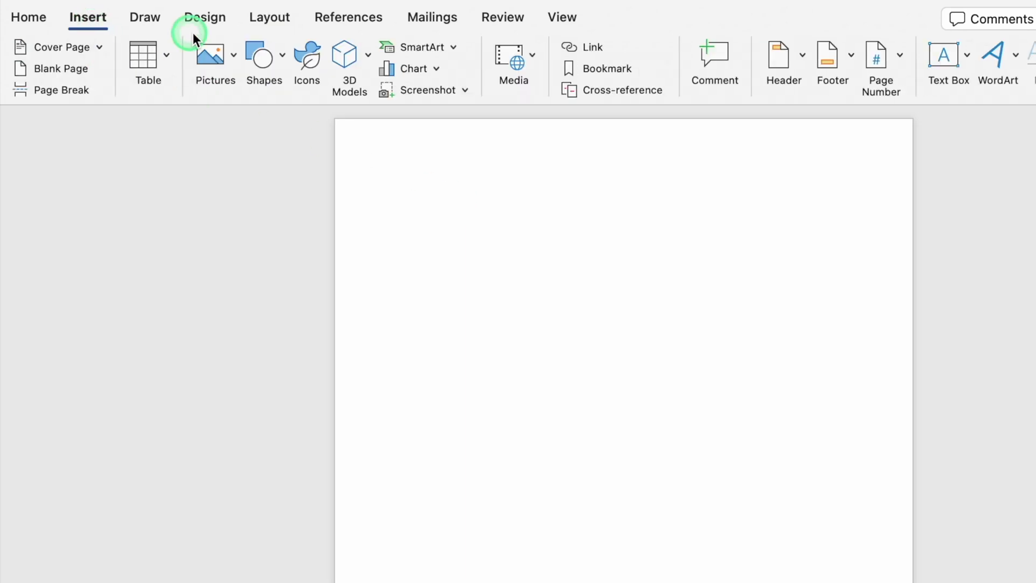
- Insert a rectangle at the page's top-left with navy fill and no outline
{"action": "left_click", "coordinate": [281, 56]}
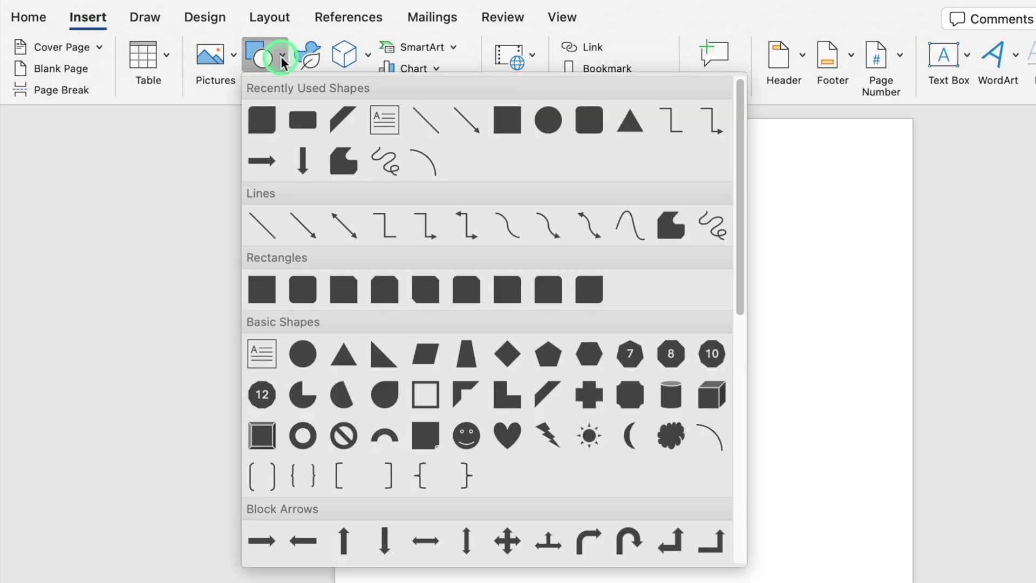
{"action": "left_click", "coordinate": [511, 120]}
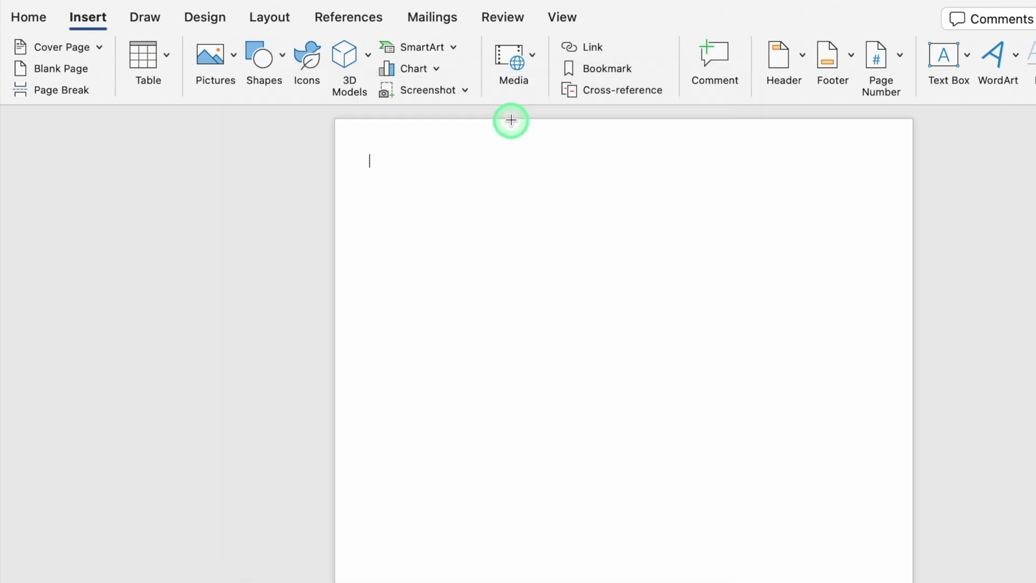
{"action": "left_click", "coordinate": [352, 143]}
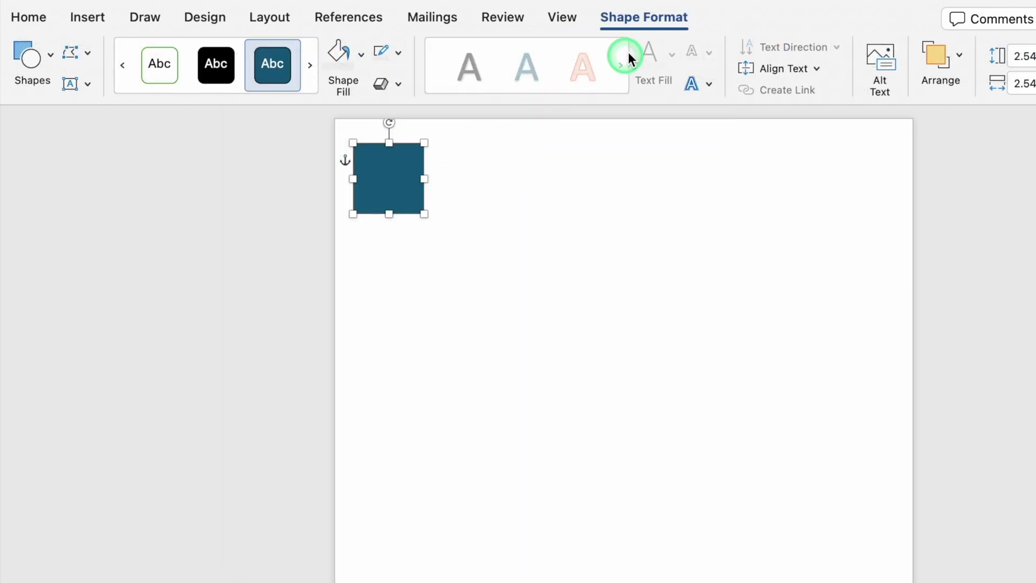
{"action": "left_click", "coordinate": [359, 54]}
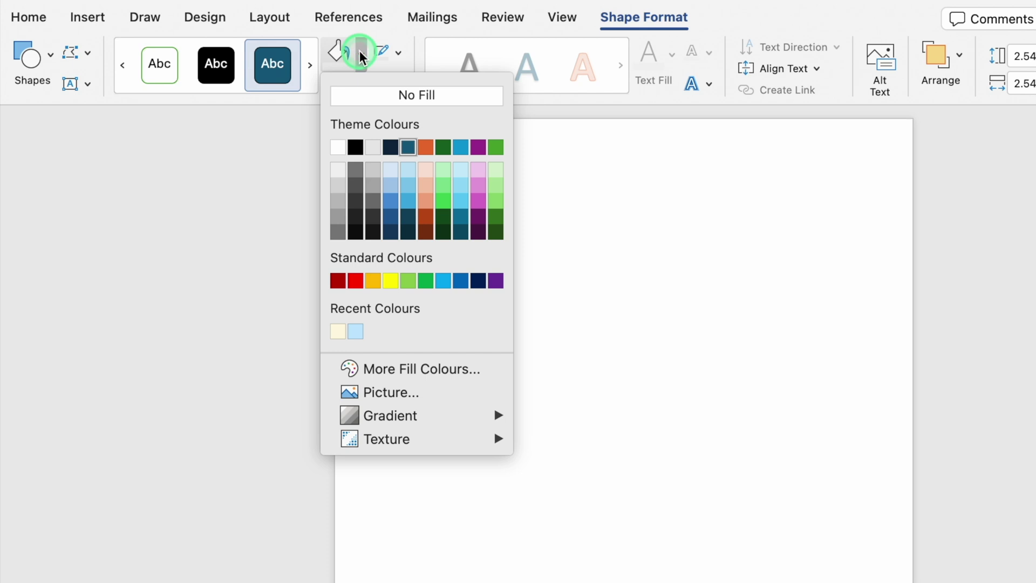
{"action": "left_click", "coordinate": [481, 281]}
{"action": "left_click", "coordinate": [399, 54]}
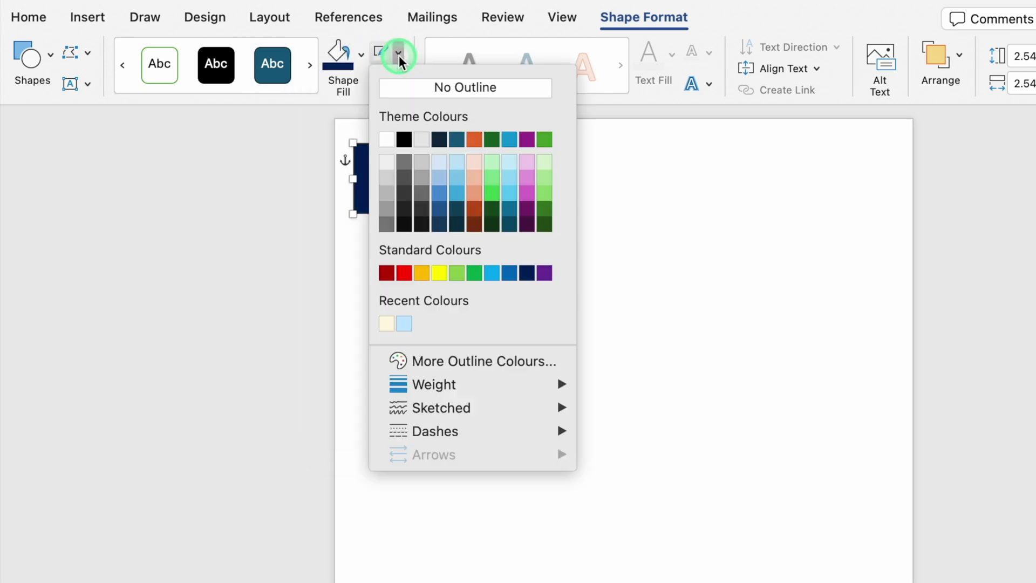
{"action": "left_click", "coordinate": [438, 89]}
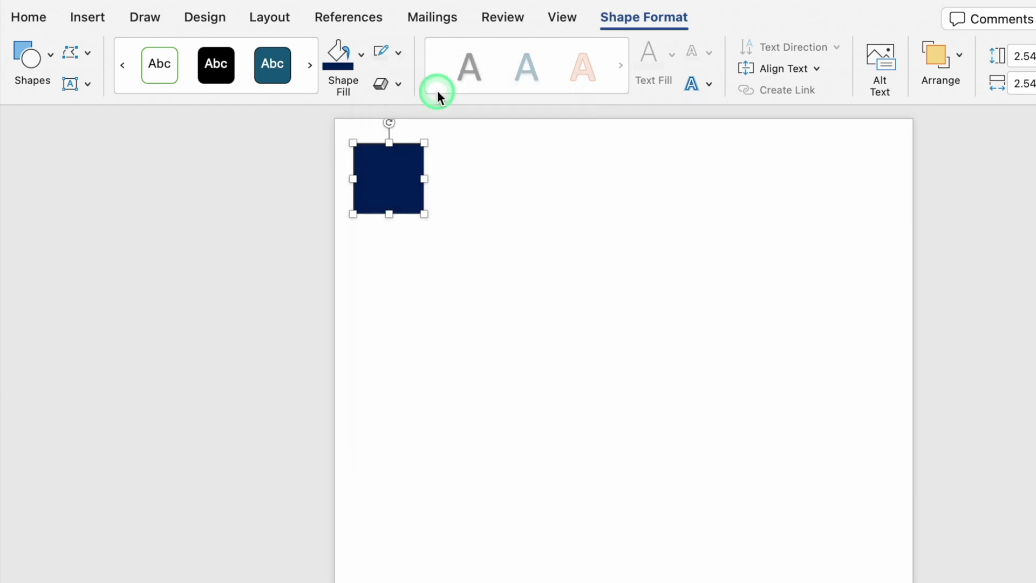
- Stretch the navy rectangle across the full page width and up to the page top
{"action": "left_click_drag", "start_coordinate": [427, 181], "coordinate": [911, 199]}
{"action": "left_click_drag", "start_coordinate": [347, 180], "coordinate": [336, 180]}
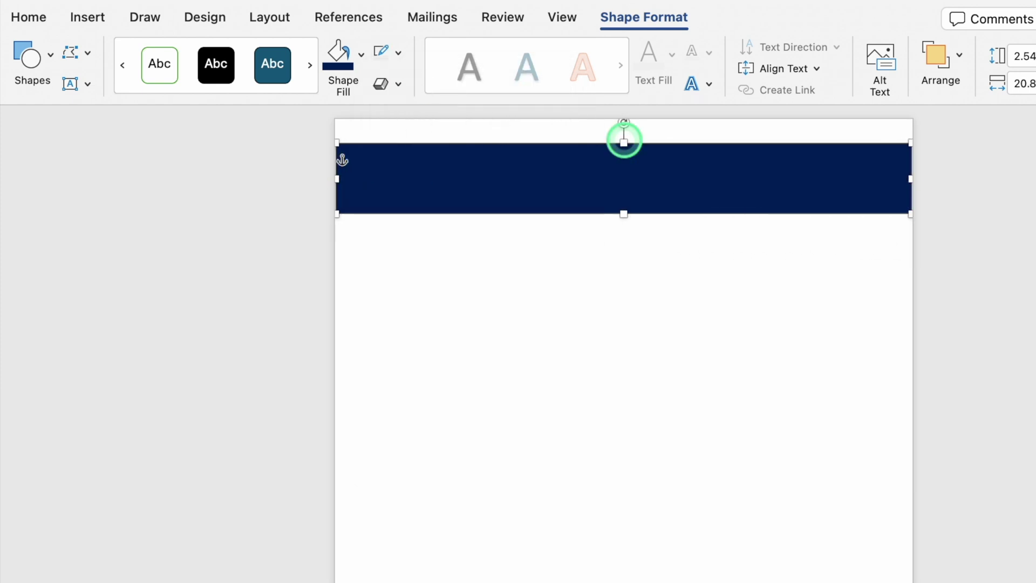
{"action": "left_click_drag", "start_coordinate": [625, 139], "coordinate": [622, 121]}
{"action": "left_click", "coordinate": [609, 241]}
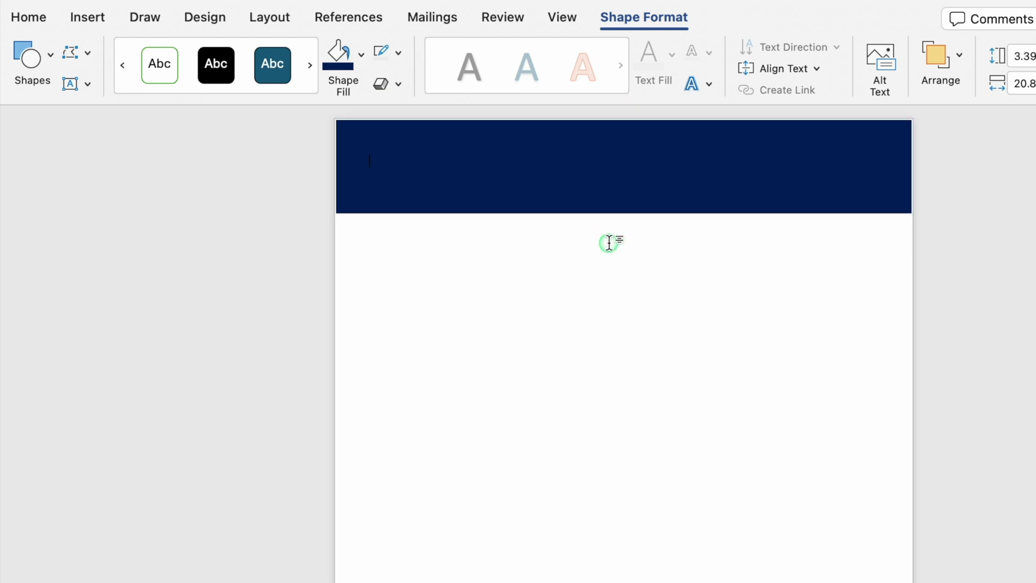
{"action": "left_click", "coordinate": [648, 183]}
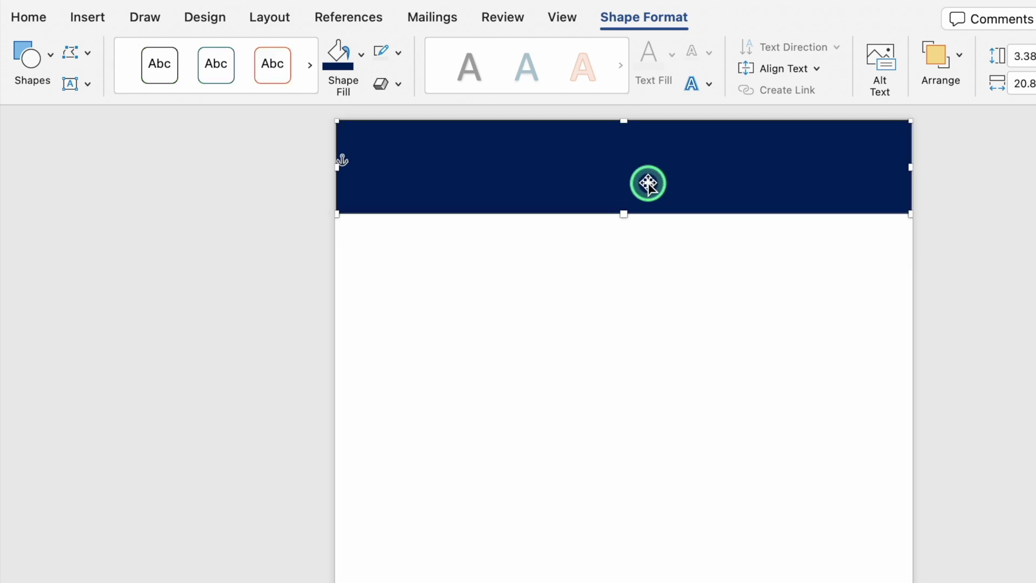
{"action": "left_click", "coordinate": [678, 280]}
{"action": "left_click", "coordinate": [88, 19]}
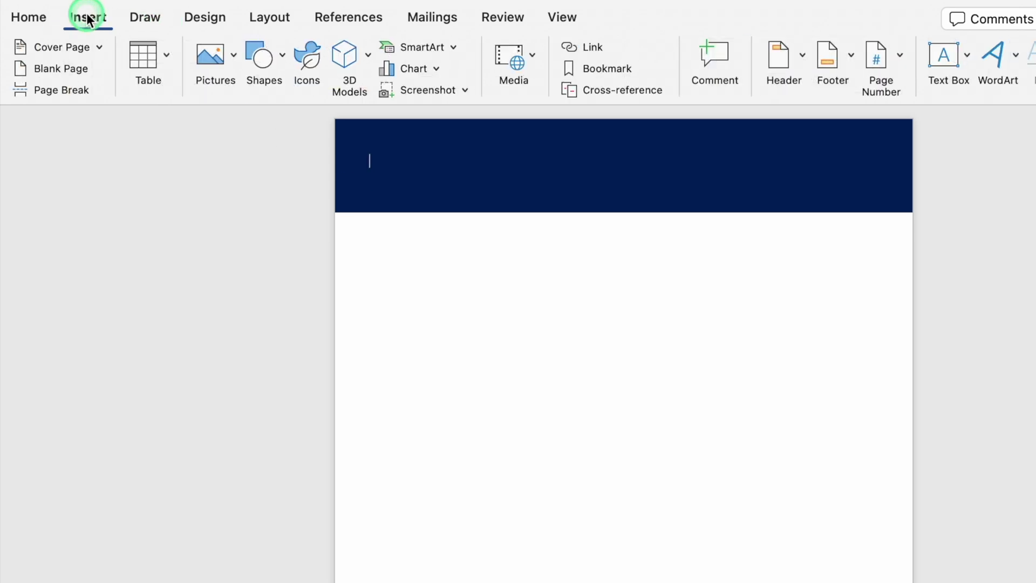
- Draw a text box and type 'Office Monk - Where Technology Talks Midair'
{"action": "left_click", "coordinate": [942, 57]}
{"action": "left_click", "coordinate": [1017, 91]}
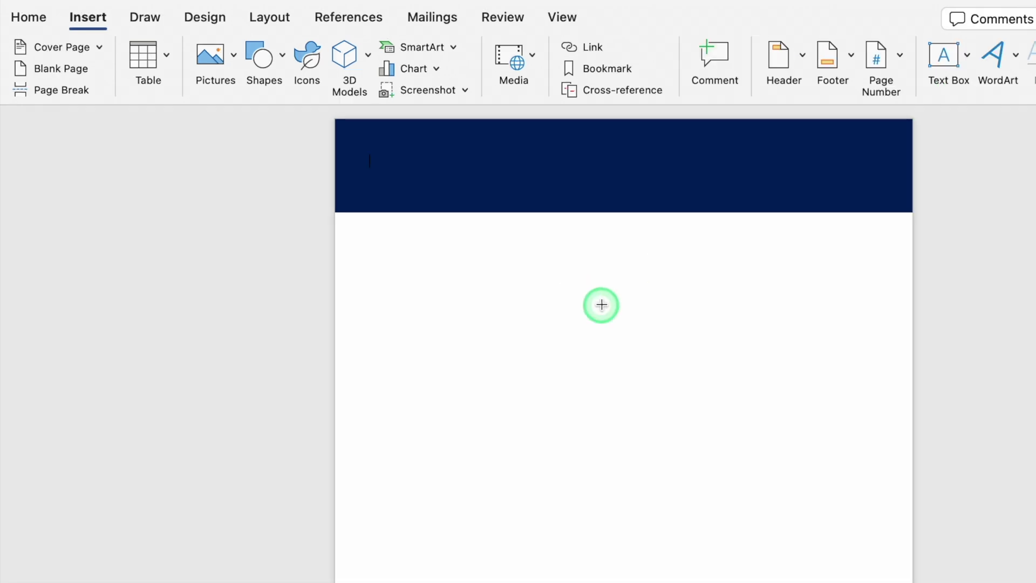
{"action": "mouse_move", "coordinate": [602, 304]}
{"action": "left_mouse_down"}
{"action": "mouse_move", "coordinate": [669, 338]}
{"action": "mouse_move", "coordinate": [845, 339]}
{"action": "left_mouse_up"}
{"action": "left_click_drag", "start_coordinate": [626, 341], "coordinate": [504, 358]}
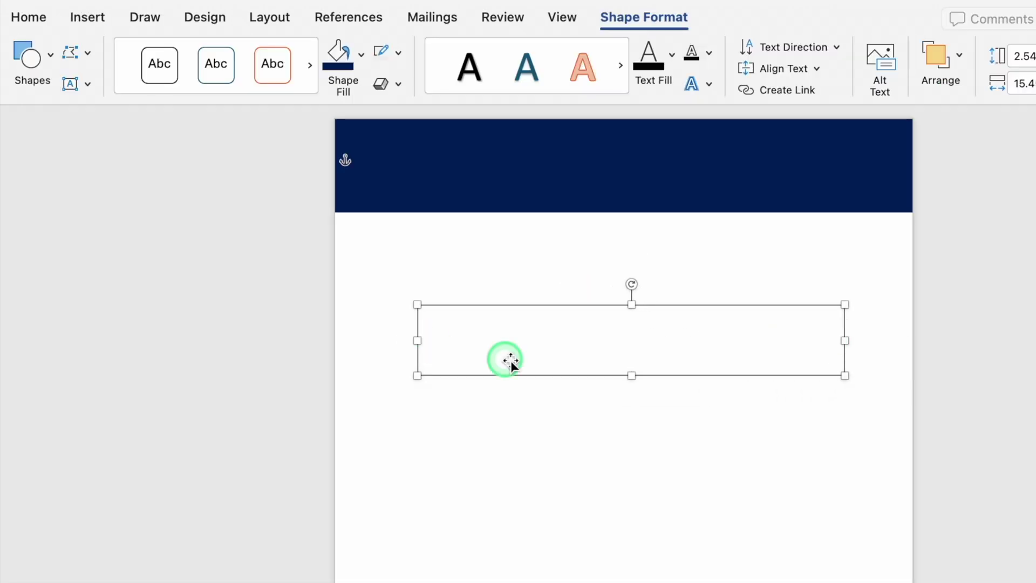
{"action": "left_click", "coordinate": [483, 332]}
{"action": "type", "text": "Office Monk - Where Technology Talks Midair"}
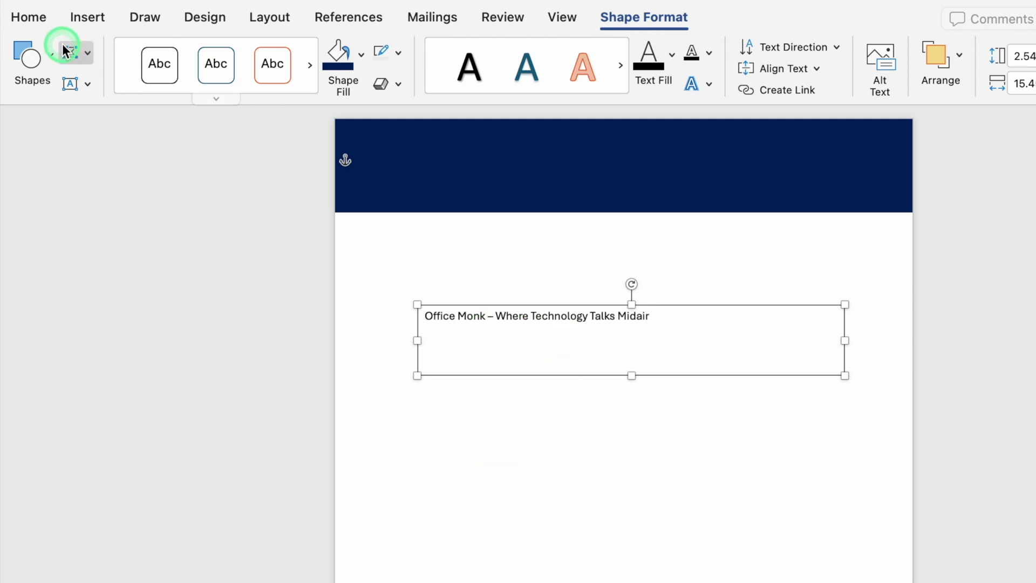
- Format the title as bold 18 pt Eurostile and move it over the navy header
{"action": "left_click", "coordinate": [28, 18]}
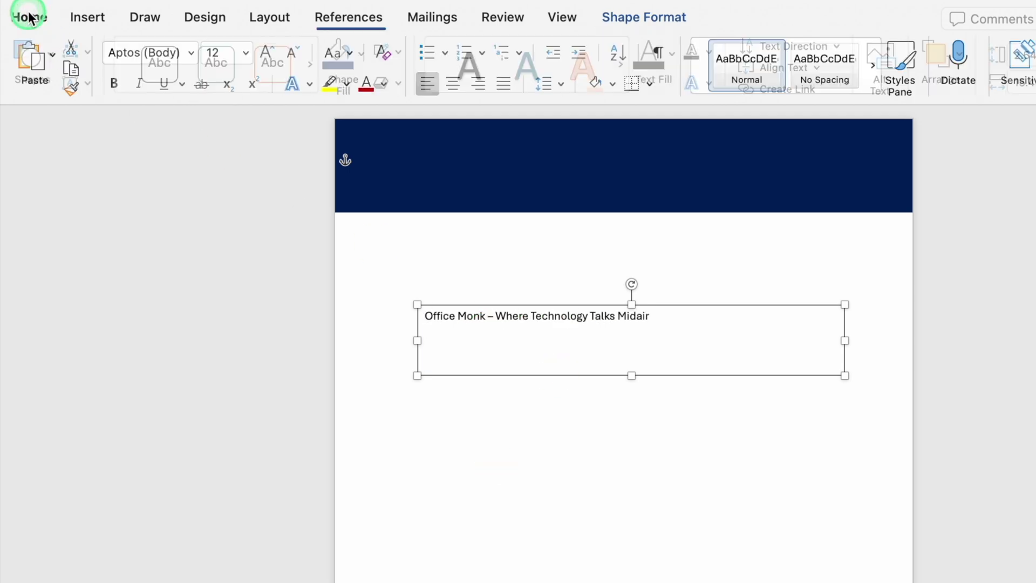
{"action": "left_click", "coordinate": [189, 52]}
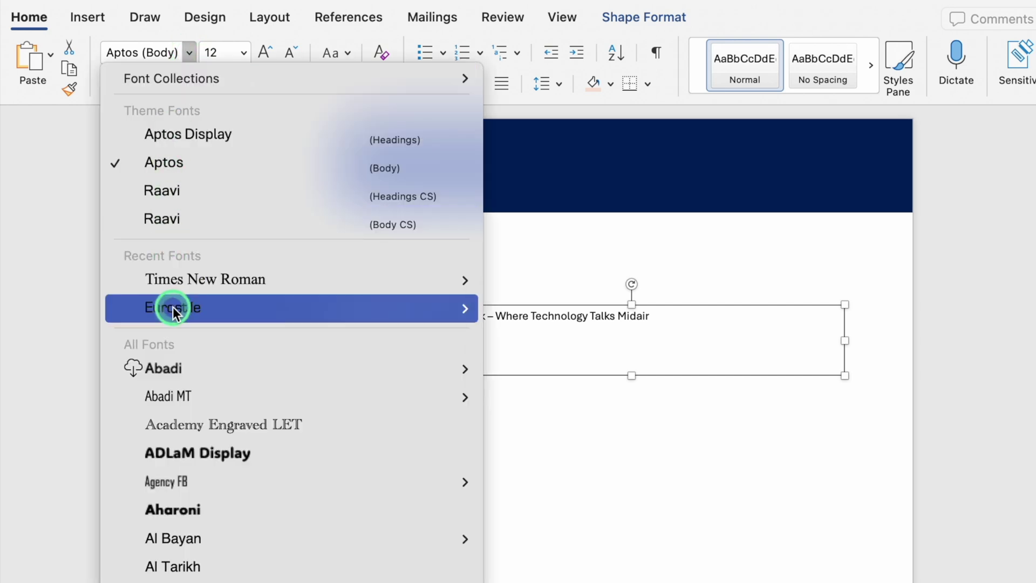
{"action": "left_click", "coordinate": [172, 306]}
{"action": "left_click", "coordinate": [113, 84]}
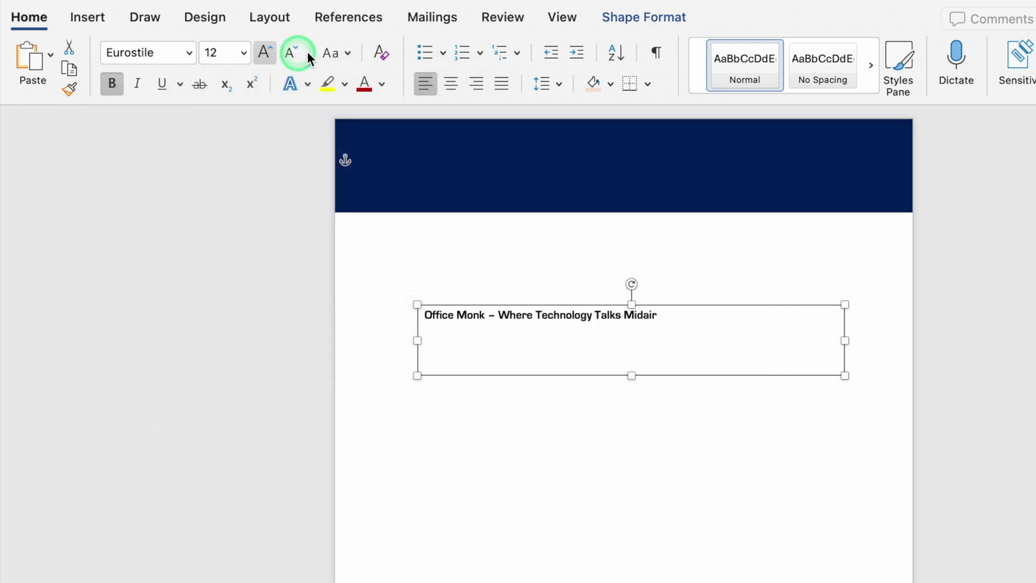
{"action": "left_click", "coordinate": [264, 53]}
{"action": "left_click", "coordinate": [264, 52]}
{"action": "left_click", "coordinate": [265, 52]}
{"action": "left_click_drag", "start_coordinate": [673, 375], "coordinate": [680, 227]}
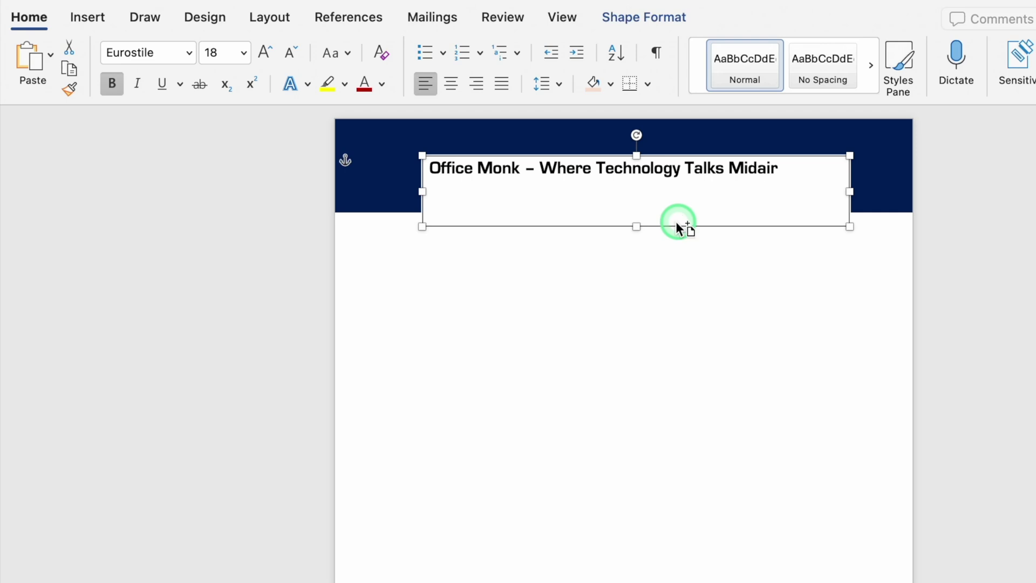
- Duplicate the title box below the header and make the original transparent with no outline
{"action": "left_click_drag", "start_coordinate": [676, 225], "coordinate": [675, 322]}
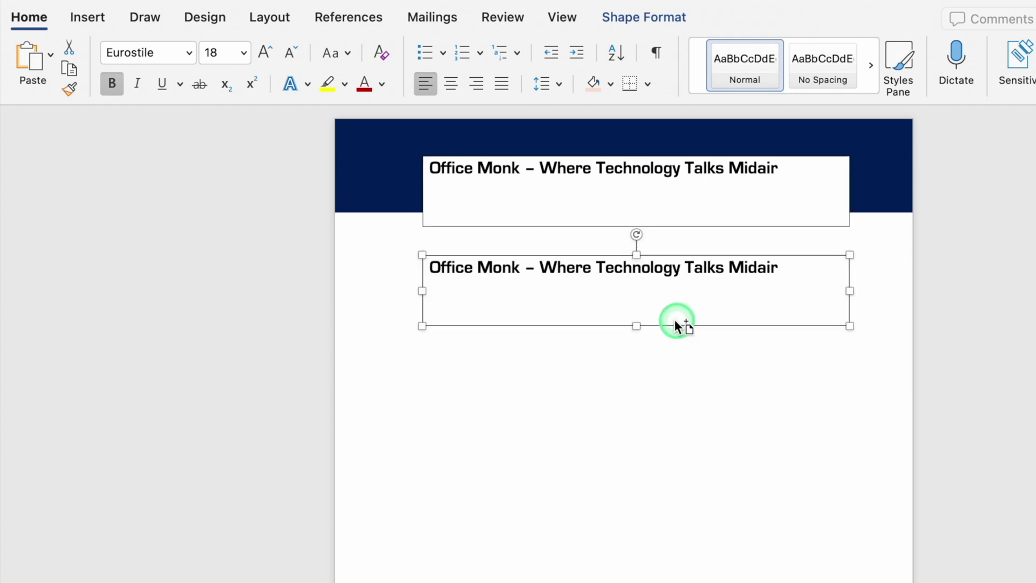
{"action": "left_click", "coordinate": [713, 206]}
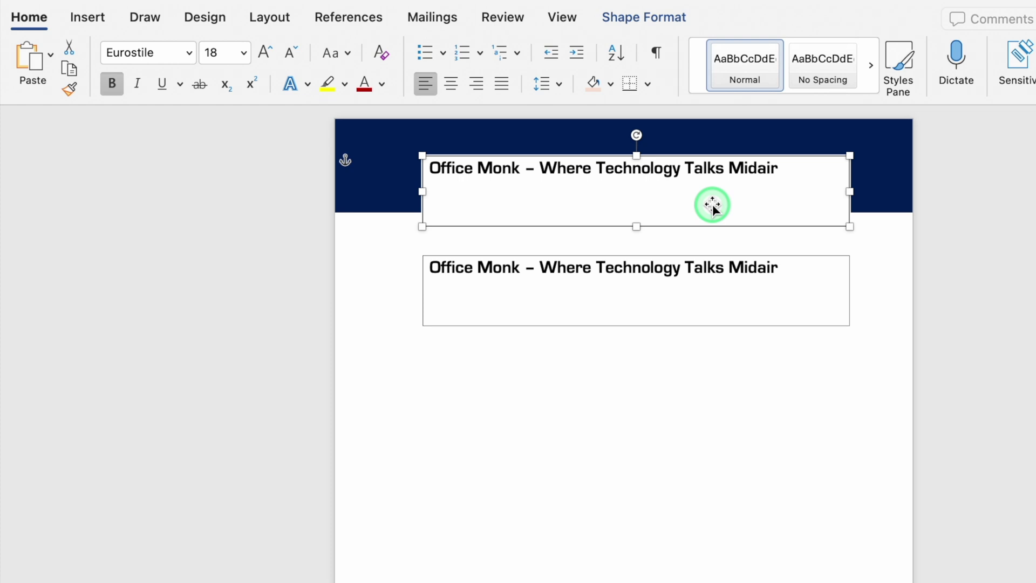
{"action": "left_click", "coordinate": [642, 20]}
{"action": "left_click", "coordinate": [360, 54]}
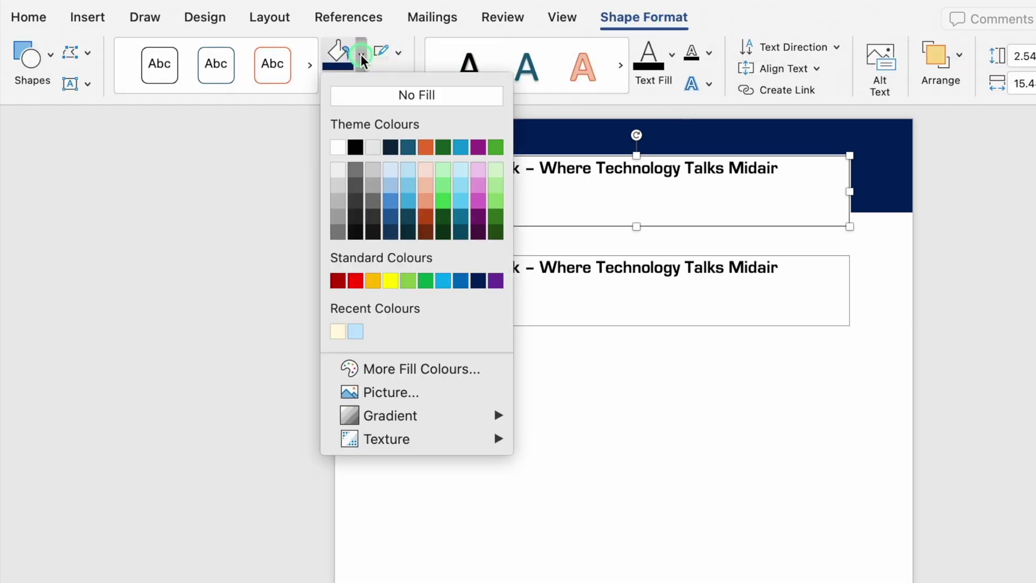
{"action": "left_click", "coordinate": [370, 99]}
{"action": "left_click", "coordinate": [398, 53]}
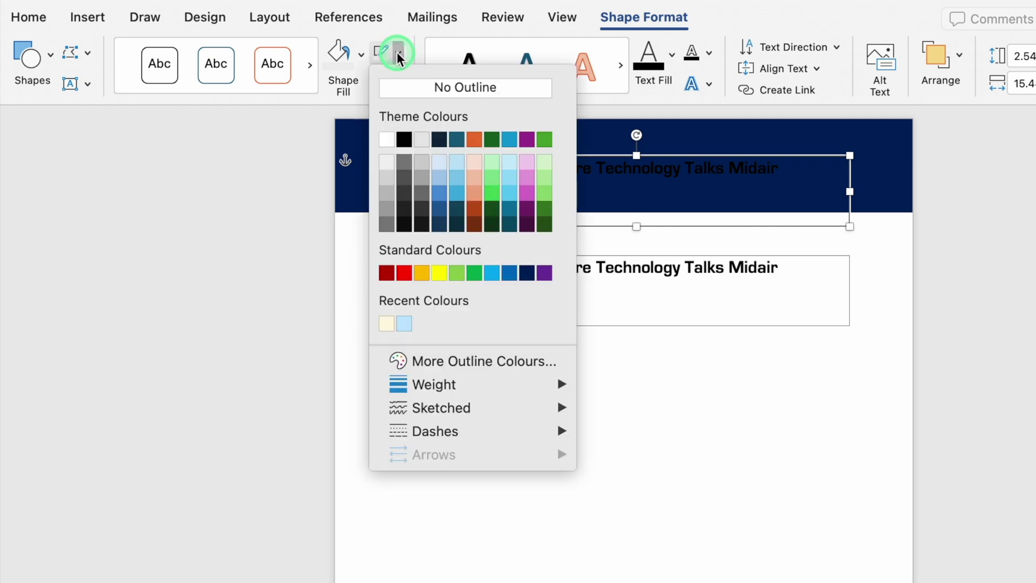
{"action": "left_click", "coordinate": [422, 89]}
- Colour 'Office Monk' yellow and the rest of the title white
{"action": "left_click", "coordinate": [523, 168]}
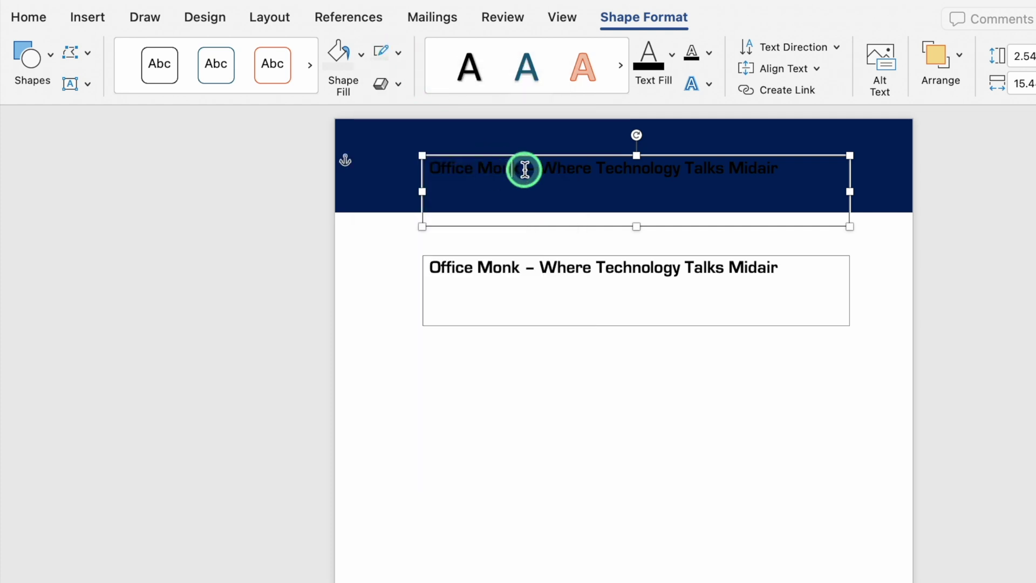
{"action": "left_click_drag", "start_coordinate": [503, 168], "coordinate": [439, 169]}
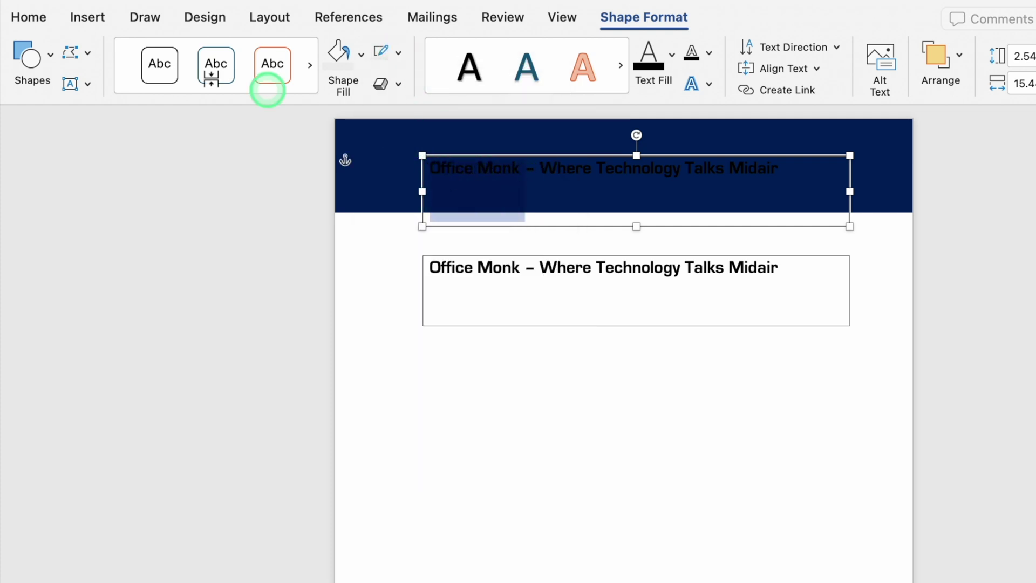
{"action": "left_click", "coordinate": [32, 17]}
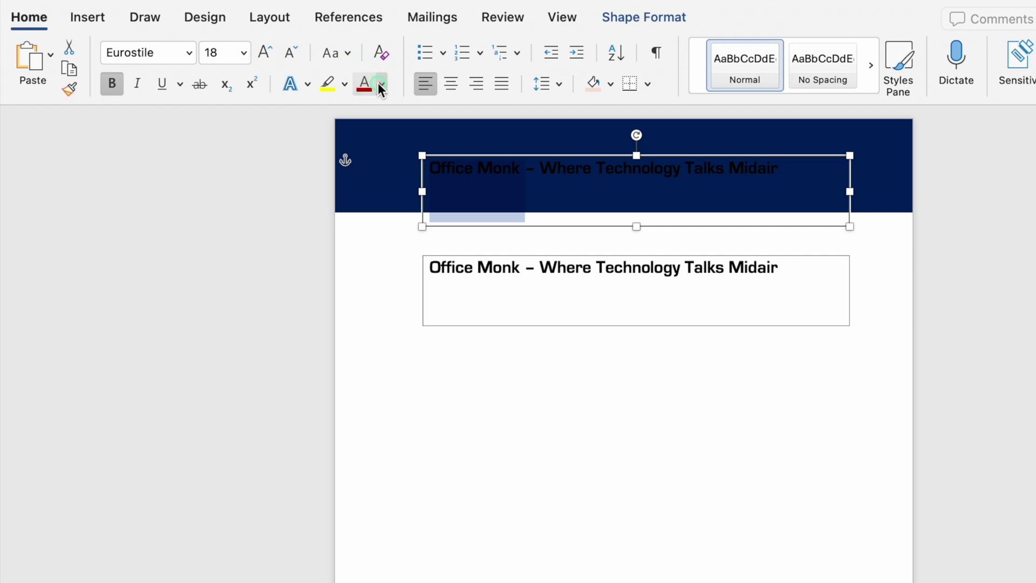
{"action": "left_click", "coordinate": [381, 84]}
{"action": "left_click", "coordinate": [423, 304]}
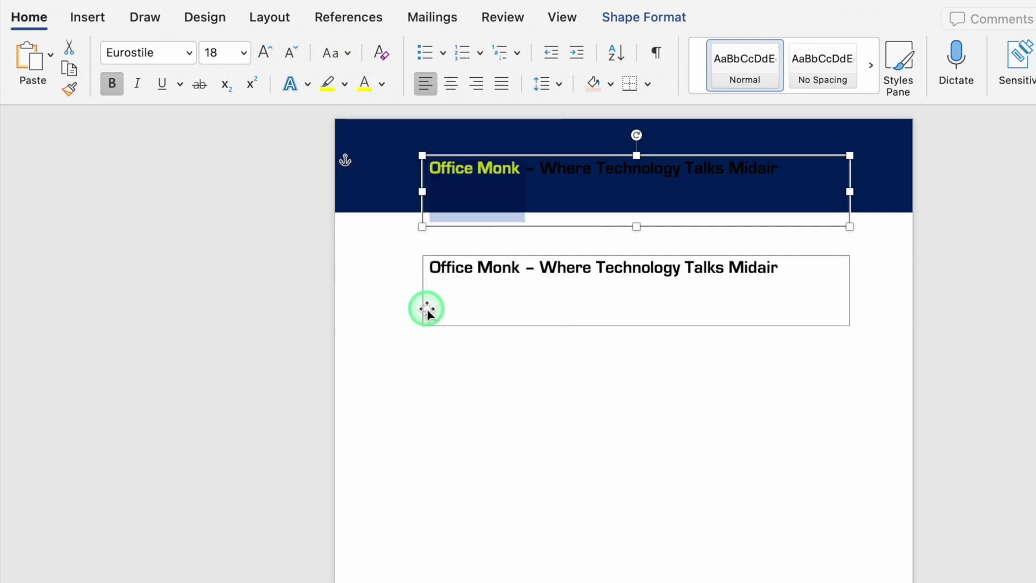
{"action": "left_click_drag", "start_coordinate": [523, 167], "coordinate": [772, 167]}
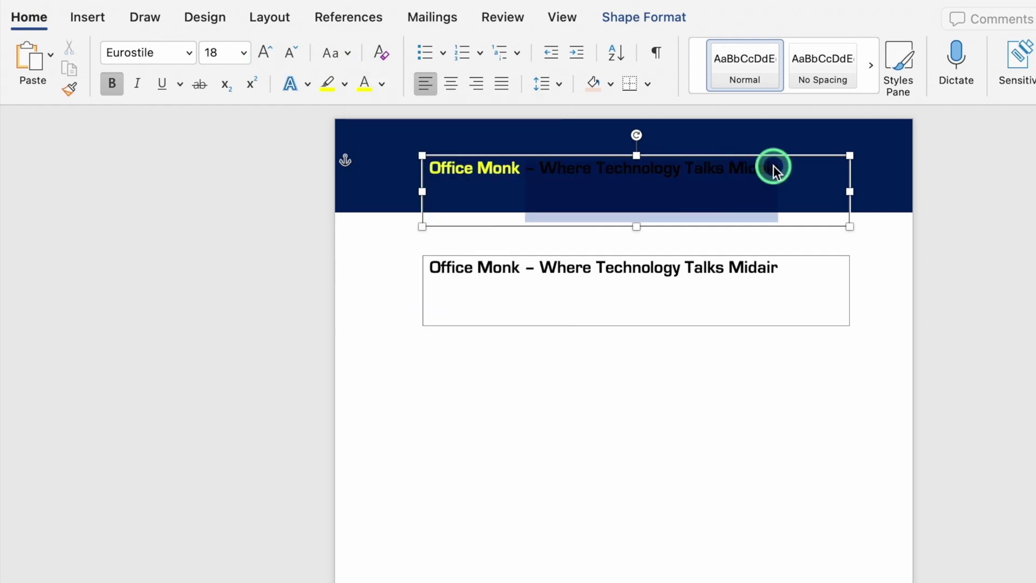
{"action": "left_click", "coordinate": [381, 84]}
{"action": "left_click", "coordinate": [370, 167]}
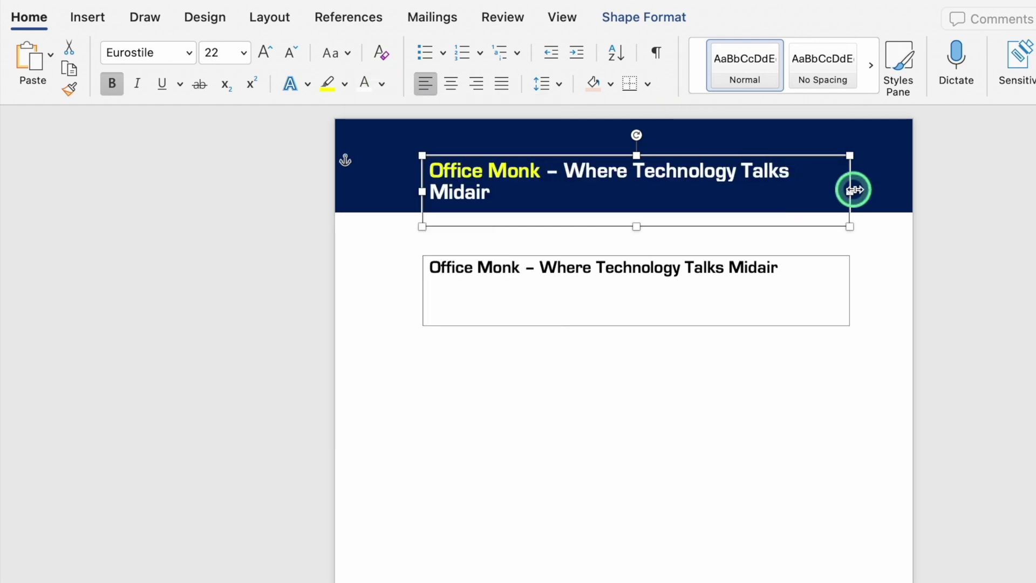
- Widen the title box so the text fits one line and shift it right
{"action": "left_click_drag", "start_coordinate": [853, 189], "coordinate": [874, 188]}
{"action": "left_click", "coordinate": [898, 303]}
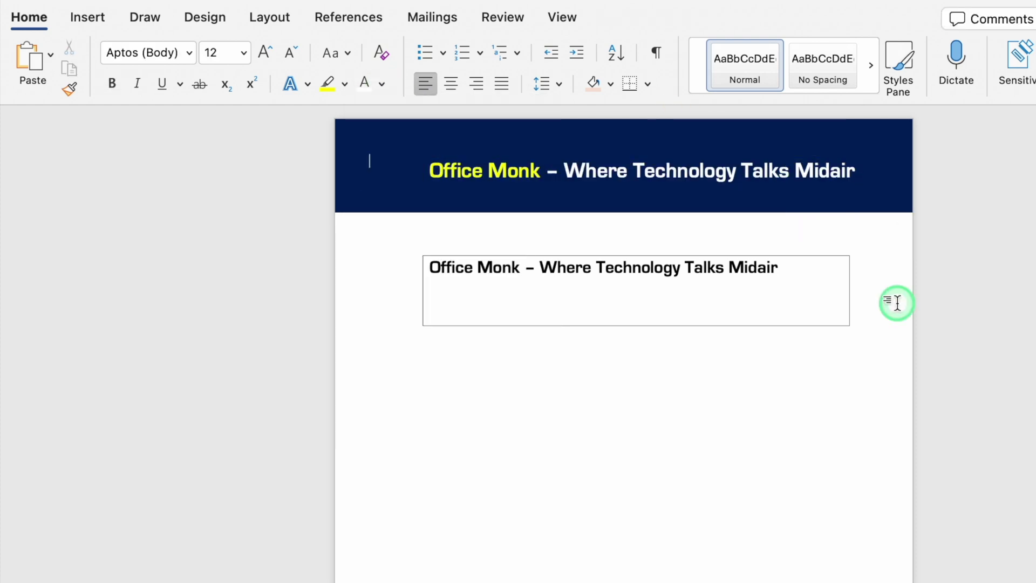
{"action": "left_click_drag", "start_coordinate": [582, 185], "coordinate": [621, 187]}
{"action": "left_click", "coordinate": [88, 17]}
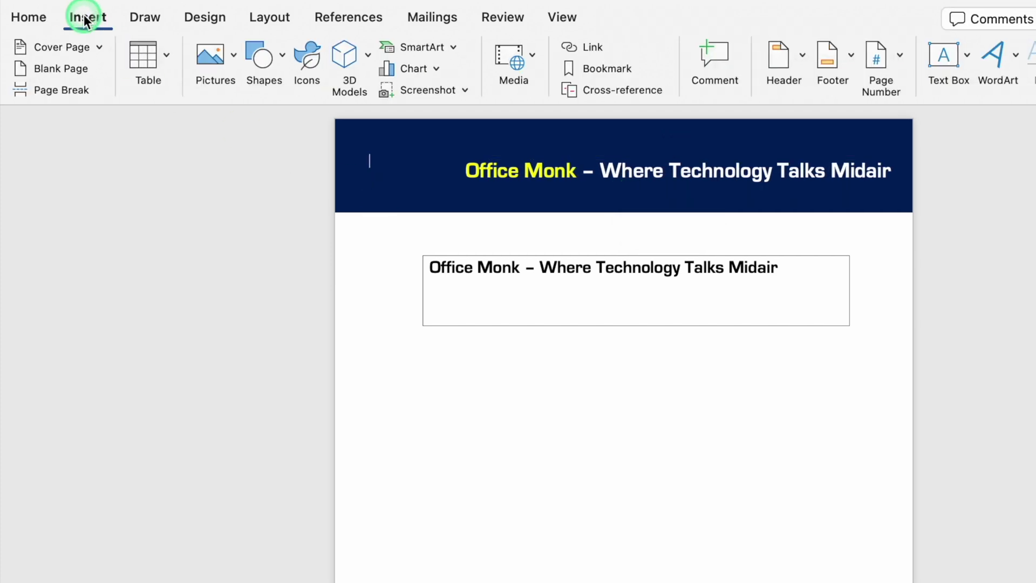
- Insert the picture Office Monk Logo.png from file
{"action": "left_click", "coordinate": [233, 53]}
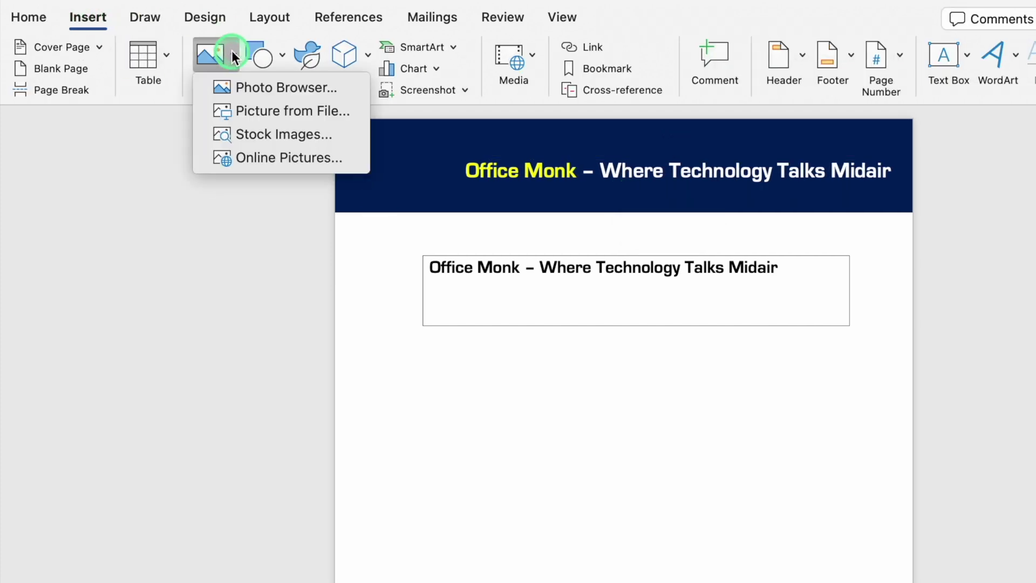
{"action": "left_click", "coordinate": [284, 110]}
{"action": "left_click", "coordinate": [571, 187]}
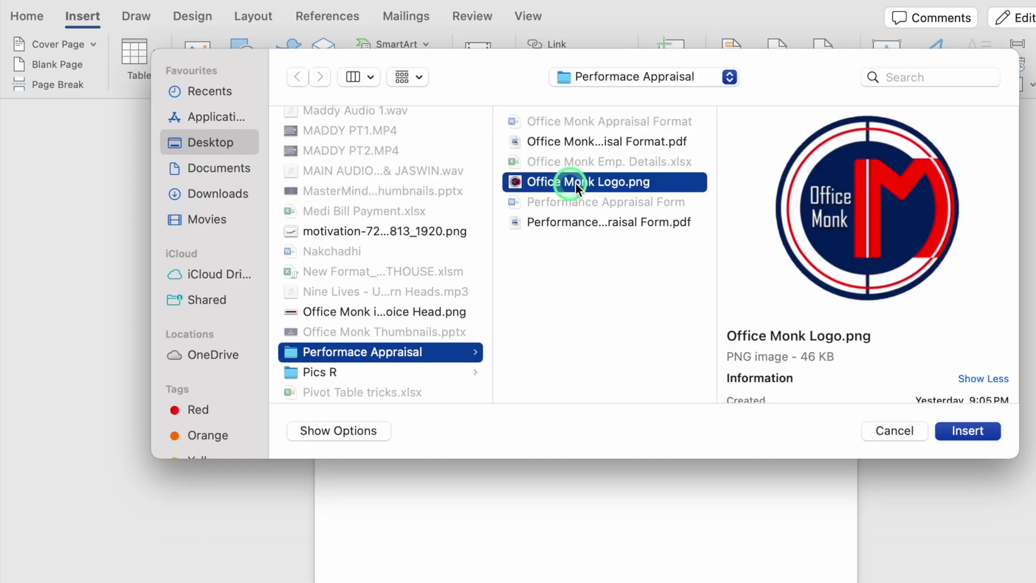
{"action": "left_click", "coordinate": [969, 431]}
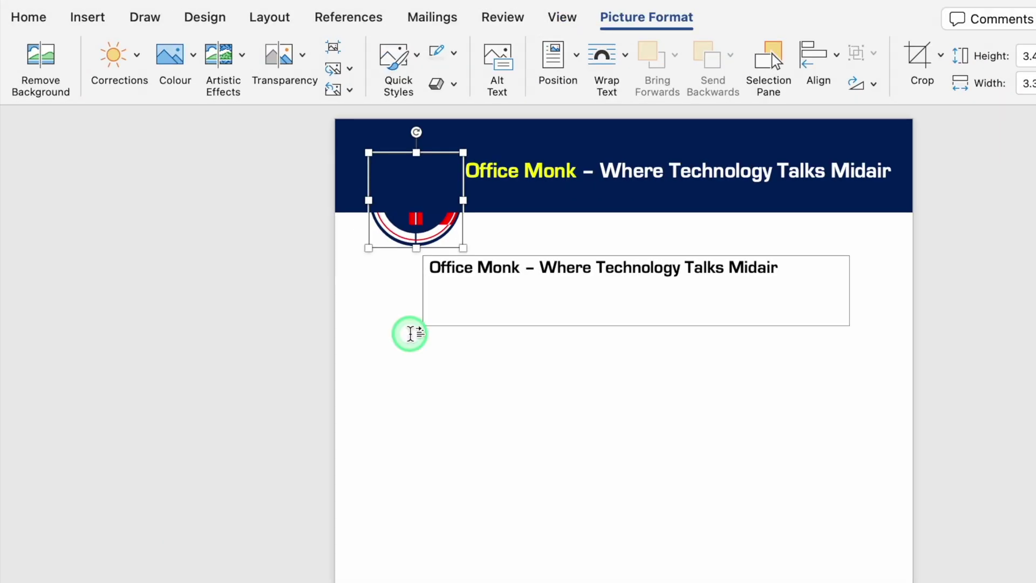
- Set the logo In Front of Text, move it to the banner's left end, and shrink it slightly
{"action": "left_click_drag", "start_coordinate": [416, 225], "coordinate": [416, 226]}
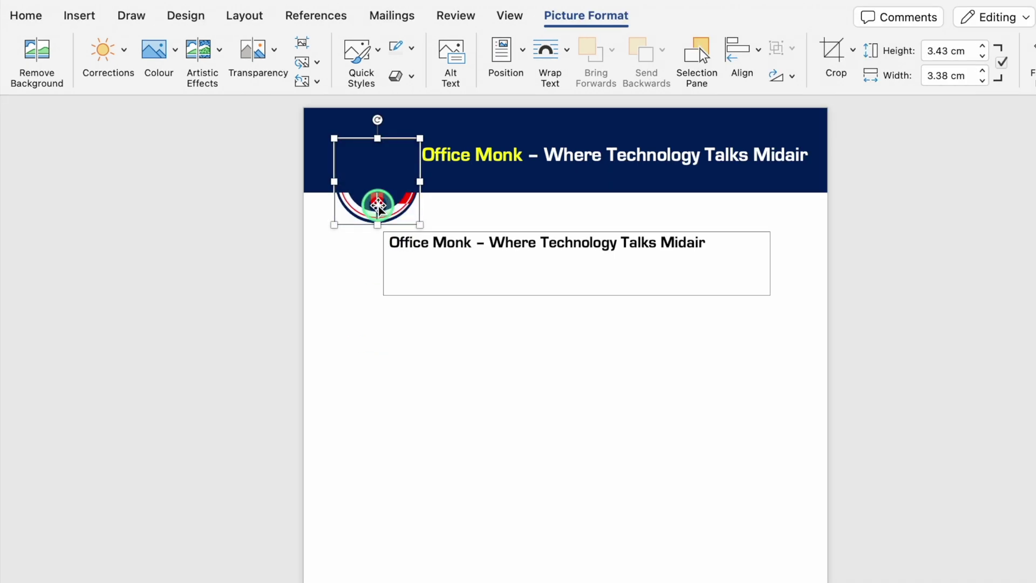
{"action": "right_click", "coordinate": [378, 207]}
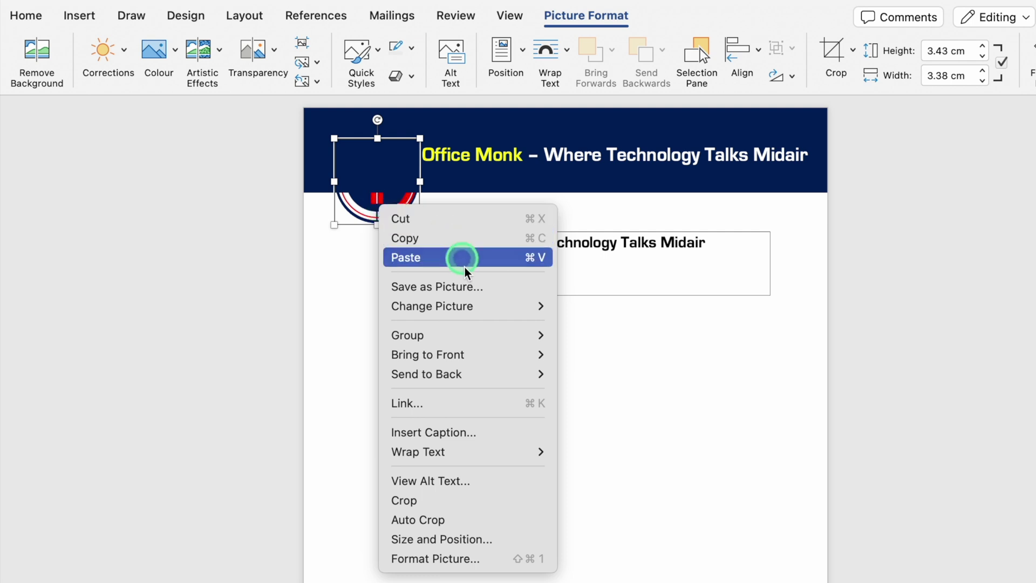
{"action": "mouse_move", "coordinate": [488, 456]}
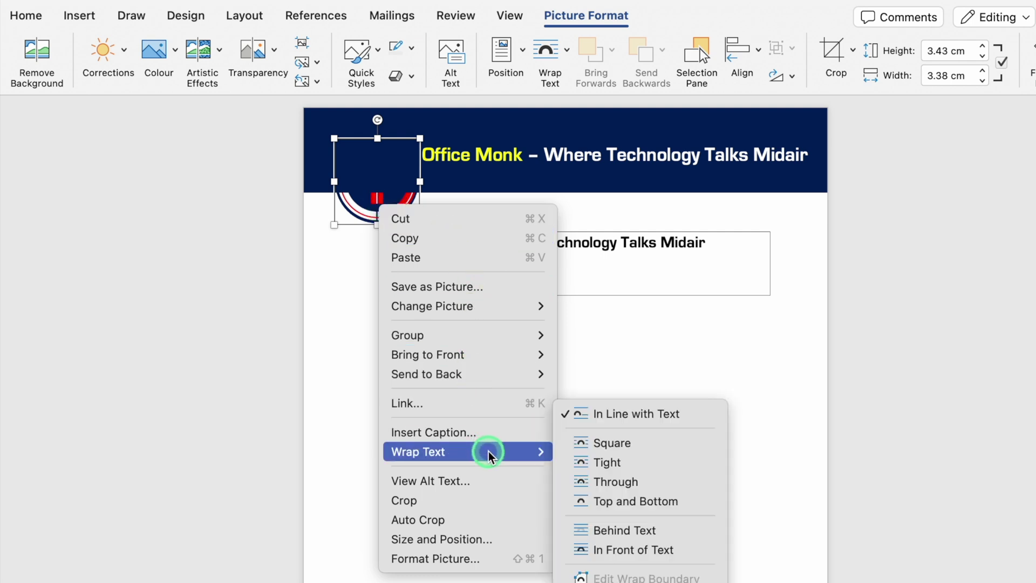
{"action": "left_click", "coordinate": [635, 550]}
{"action": "left_click_drag", "start_coordinate": [372, 162], "coordinate": [398, 180]}
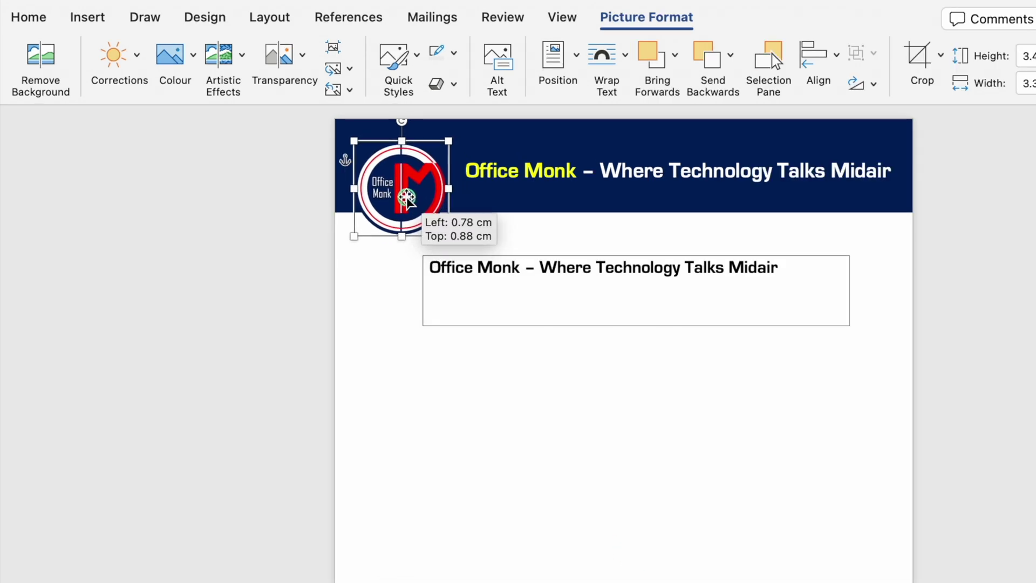
{"action": "left_click_drag", "start_coordinate": [440, 216], "coordinate": [427, 202]}
{"action": "left_click", "coordinate": [656, 416]}
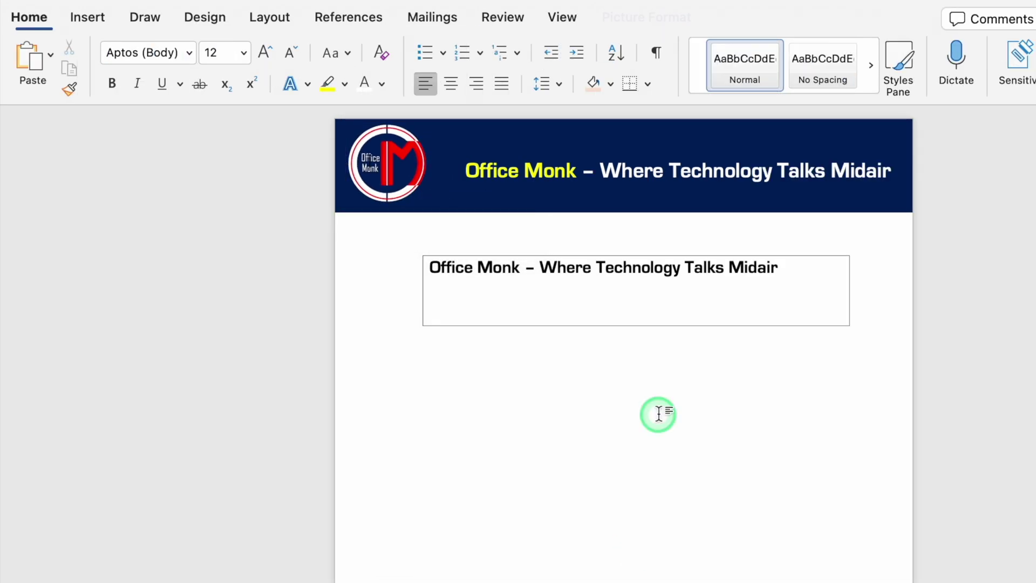
- Draw a large parallelogram, then stretch and rotate it across the page
{"action": "left_click", "coordinate": [88, 18]}
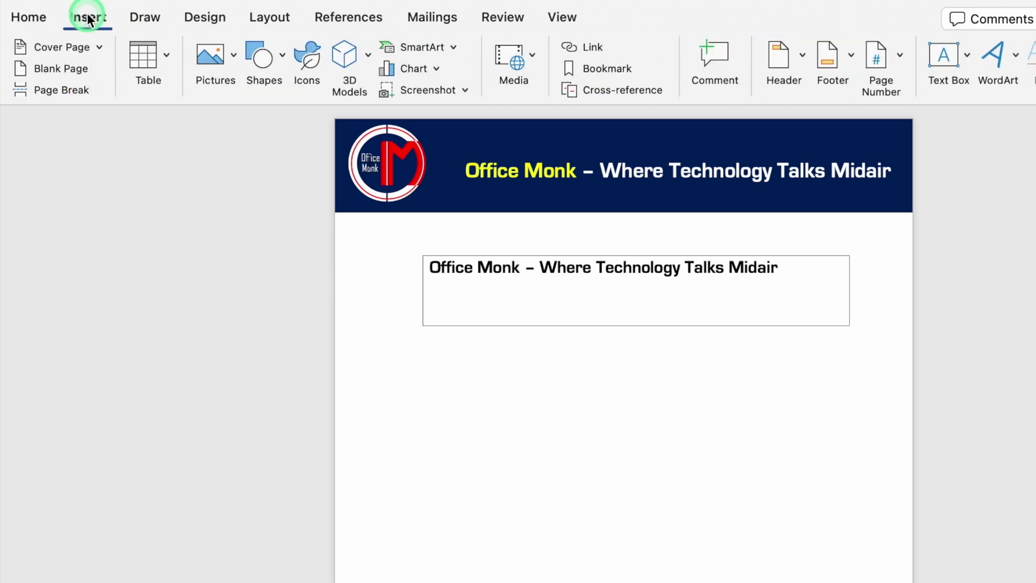
{"action": "left_click", "coordinate": [264, 55]}
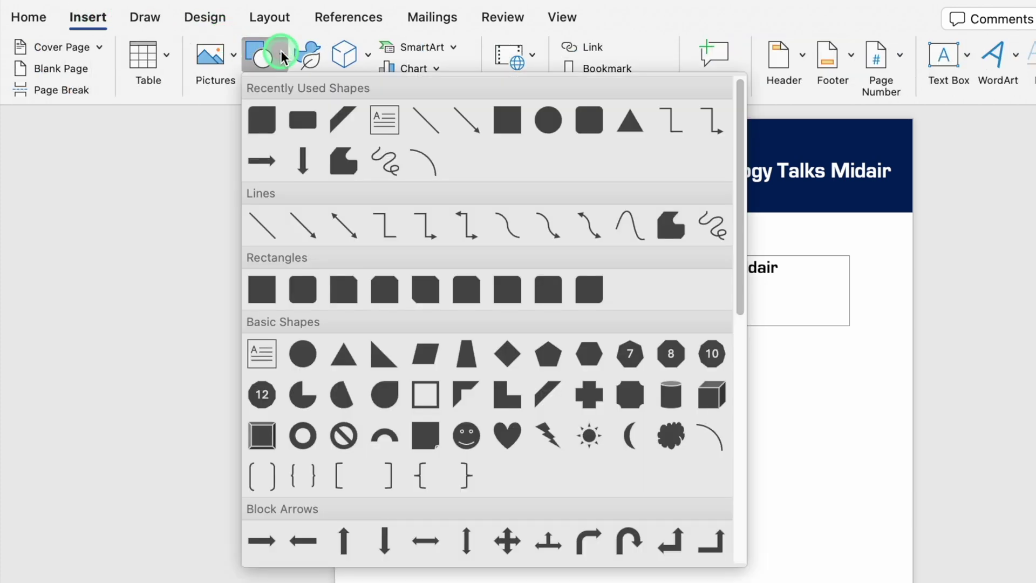
{"action": "left_click", "coordinate": [342, 121]}
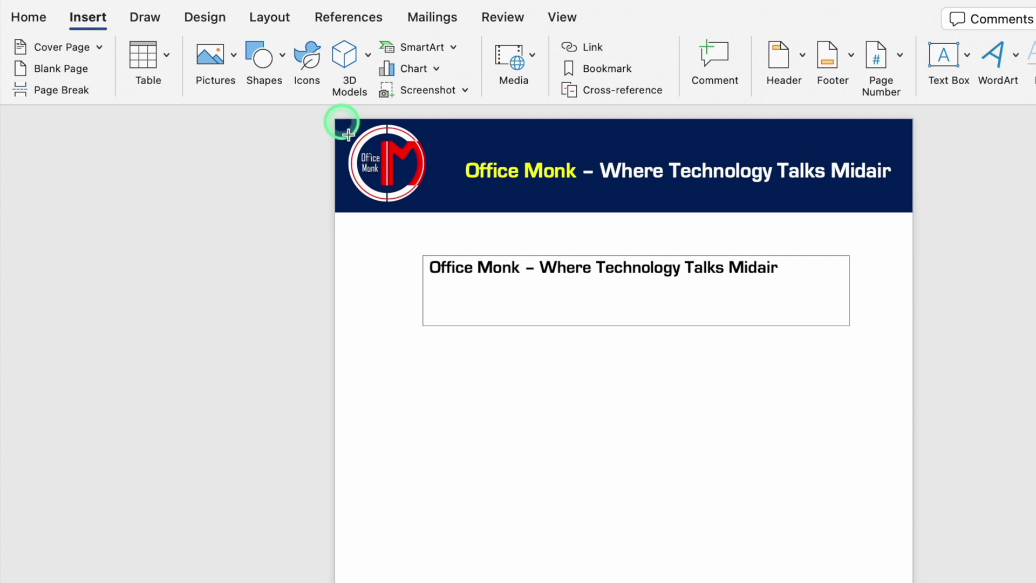
{"action": "left_click", "coordinate": [521, 396]}
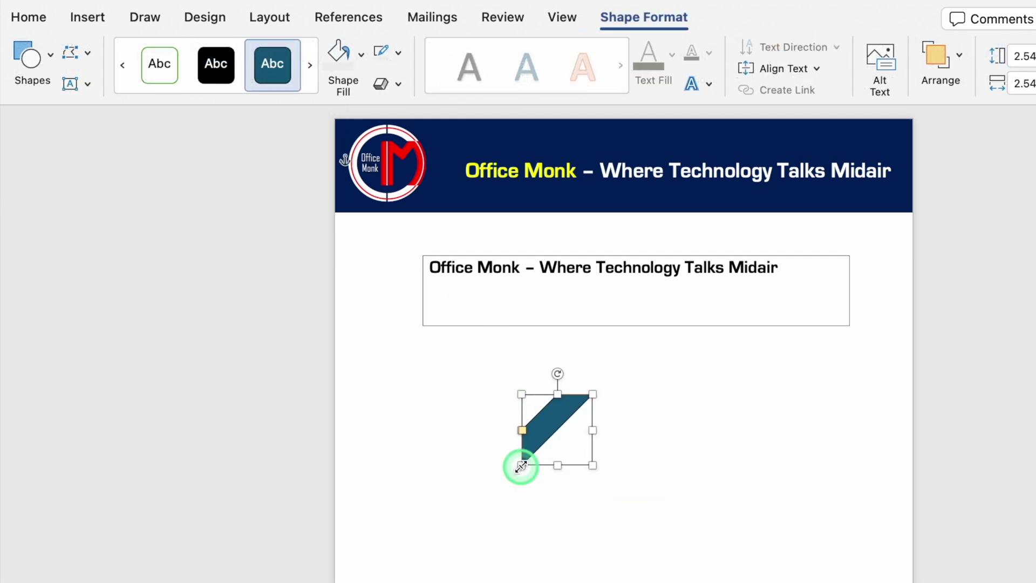
{"action": "left_click_drag", "start_coordinate": [520, 465], "coordinate": [391, 582]}
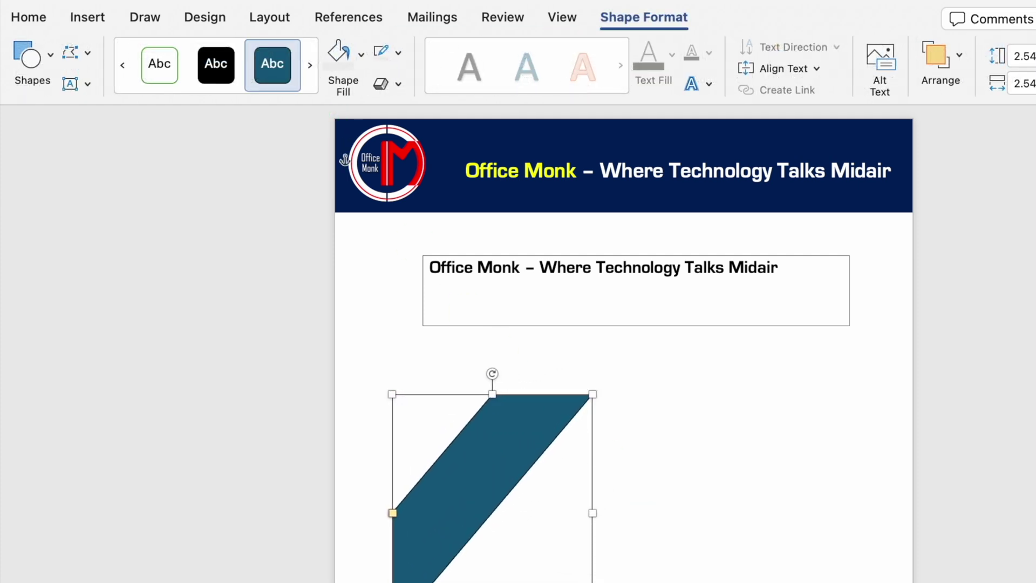
{"action": "left_click_drag", "start_coordinate": [490, 372], "coordinate": [621, 418]}
{"action": "left_click_drag", "start_coordinate": [444, 475], "coordinate": [323, 480]}
{"action": "left_click_drag", "start_coordinate": [754, 480], "coordinate": [875, 492]}
{"action": "left_click", "coordinate": [679, 78]}
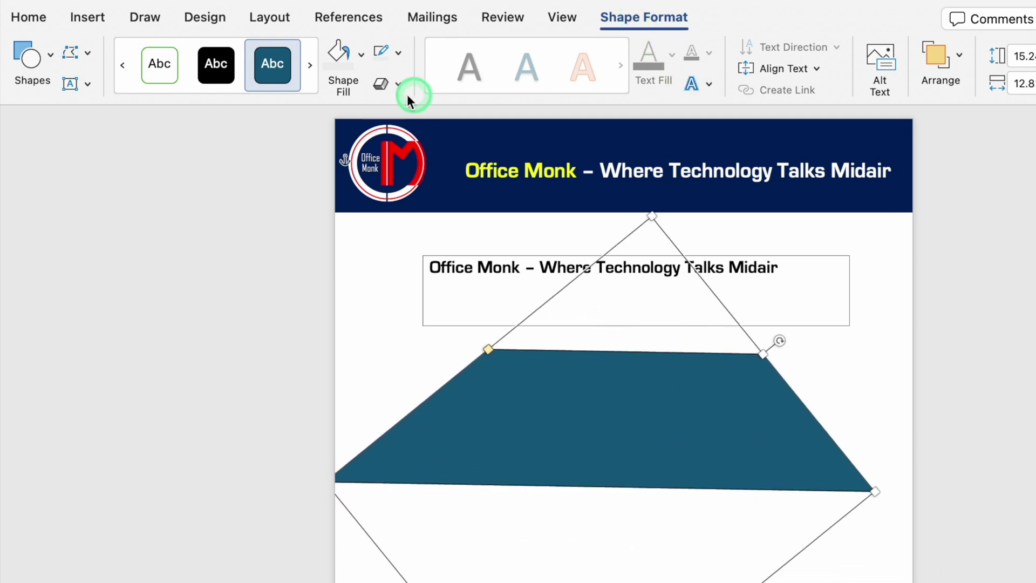
- Give the parallelogram a red fill and no outline
{"action": "left_click", "coordinate": [362, 52]}
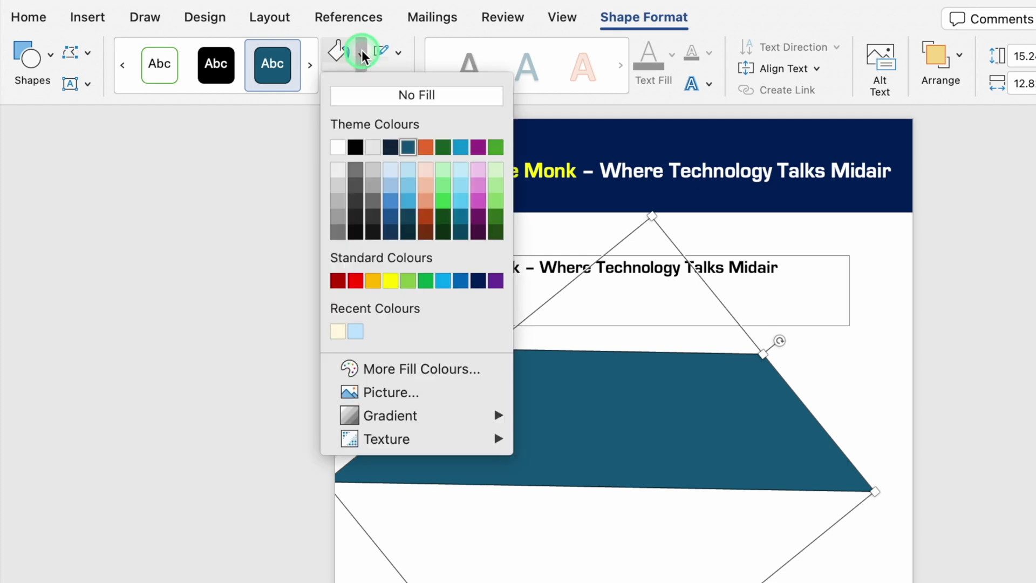
{"action": "left_click", "coordinate": [356, 281]}
{"action": "left_click", "coordinate": [397, 54]}
{"action": "left_click", "coordinate": [438, 87]}
{"action": "left_click", "coordinate": [502, 403]}
{"action": "left_click", "coordinate": [628, 419]}
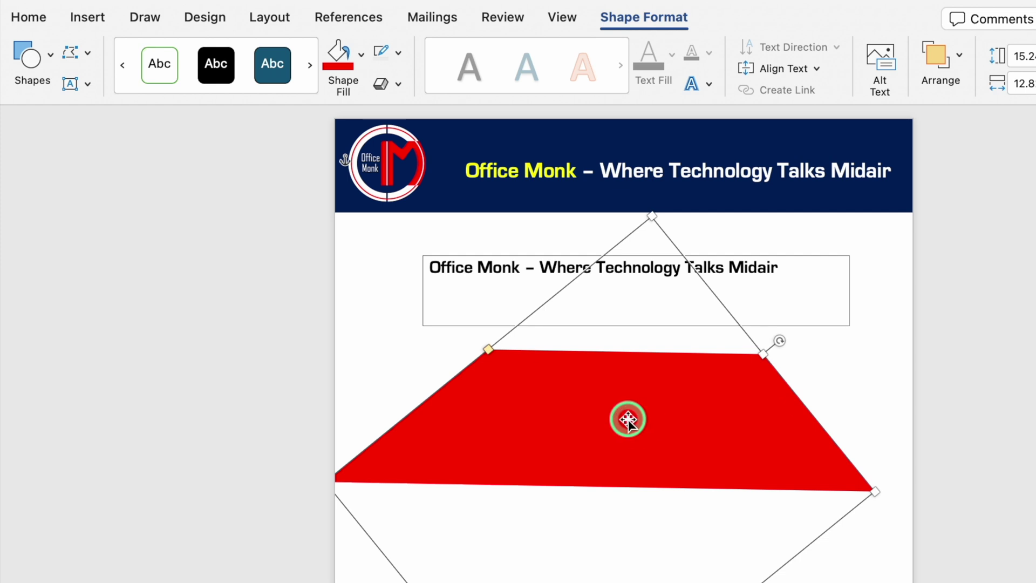
{"action": "left_click", "coordinate": [627, 419]}
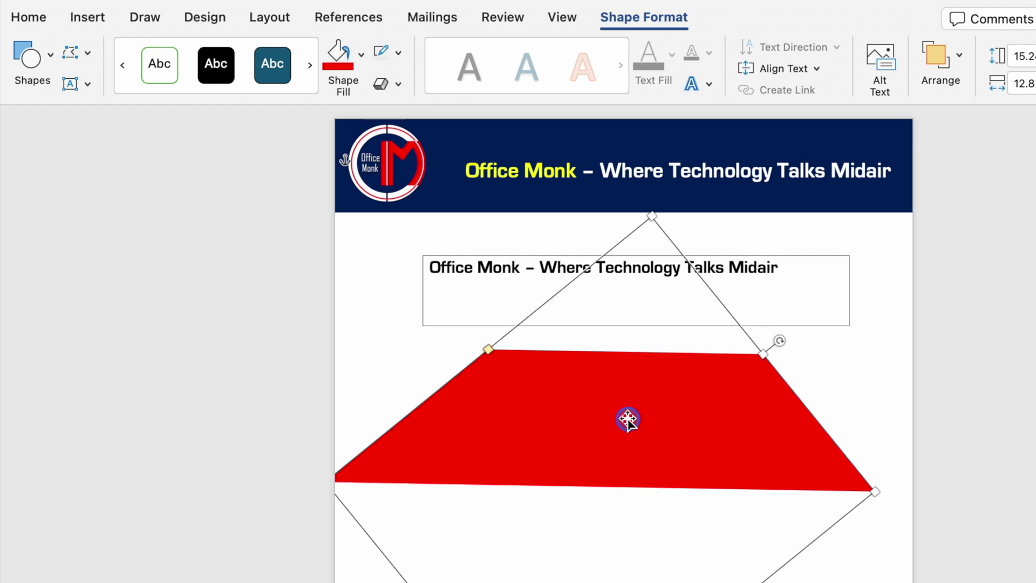
- Save the red shape as the picture Red Shape.png, then delete it from the page
{"action": "right_click", "coordinate": [628, 419]}
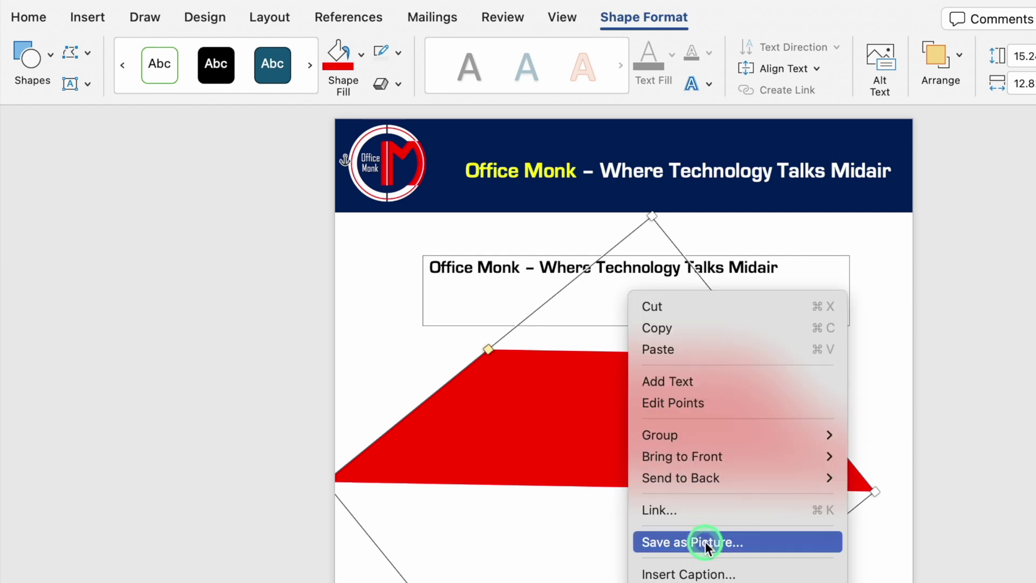
{"action": "left_click", "coordinate": [704, 541]}
{"action": "type", "text": "Red Shape"}
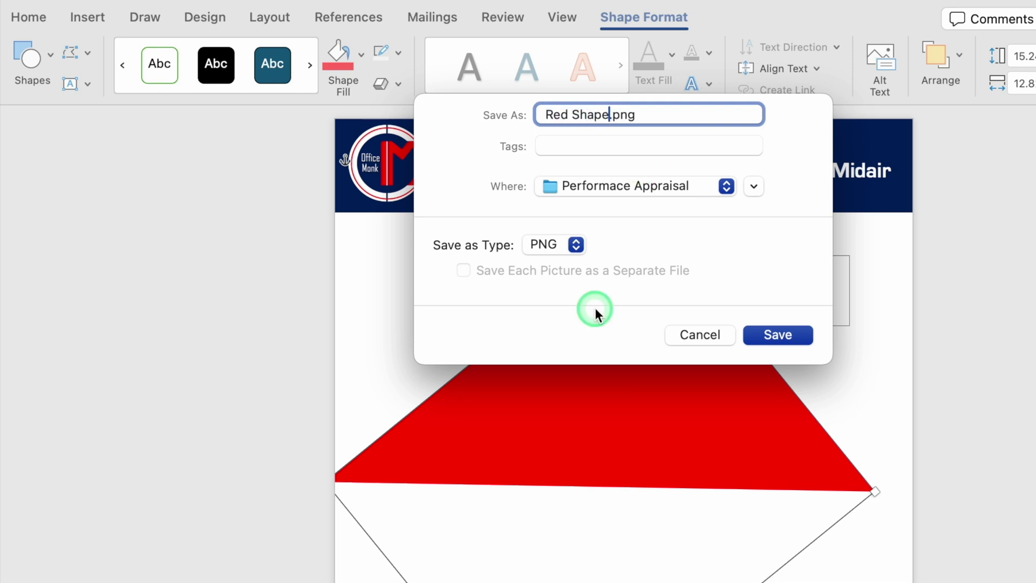
{"action": "left_click", "coordinate": [777, 334]}
{"action": "left_click", "coordinate": [713, 409]}
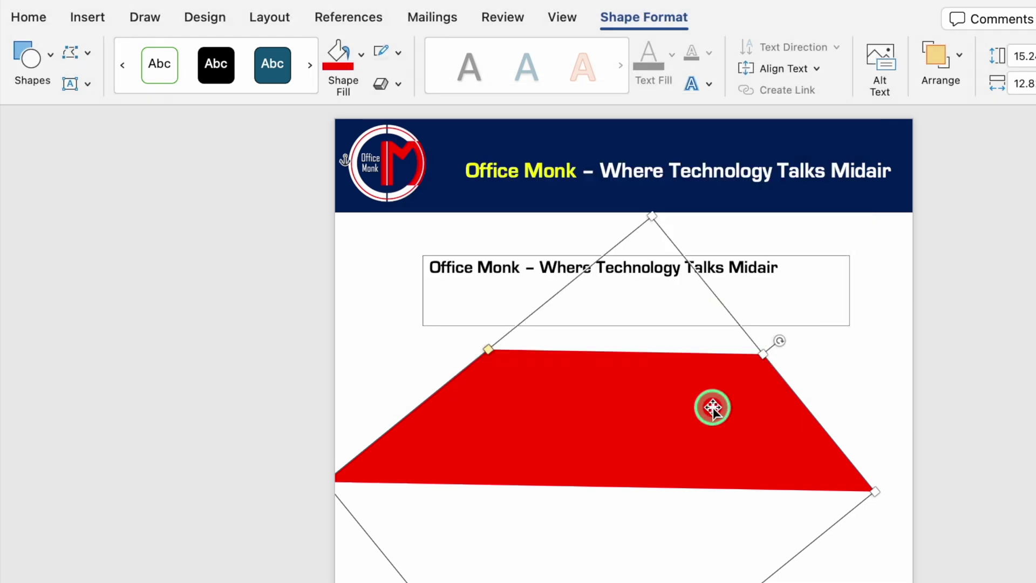
{"action": "key", "text": "Delete"}
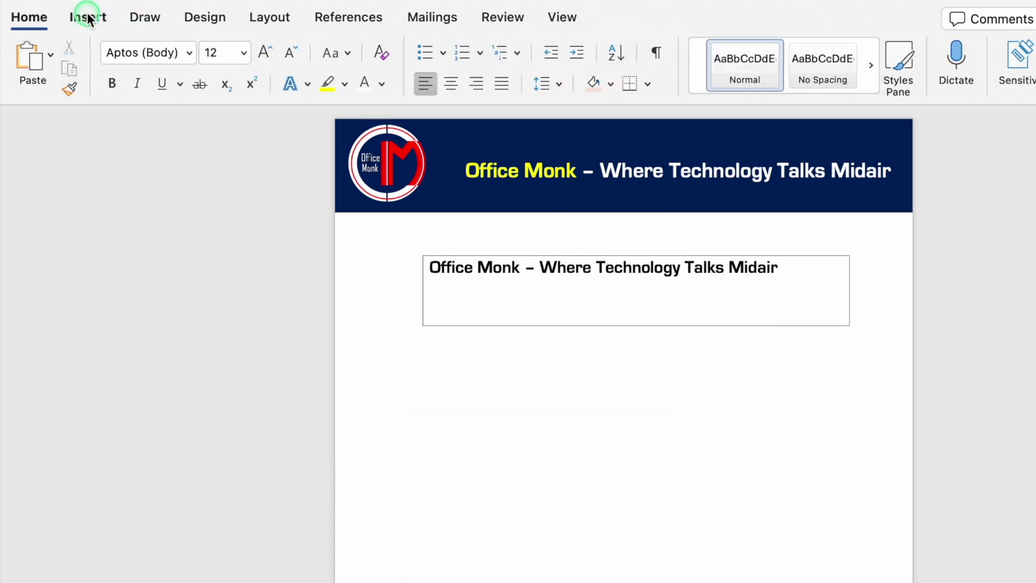
- Insert the picture Red Shape.png from file
{"action": "left_click", "coordinate": [86, 16]}
{"action": "left_click", "coordinate": [233, 54]}
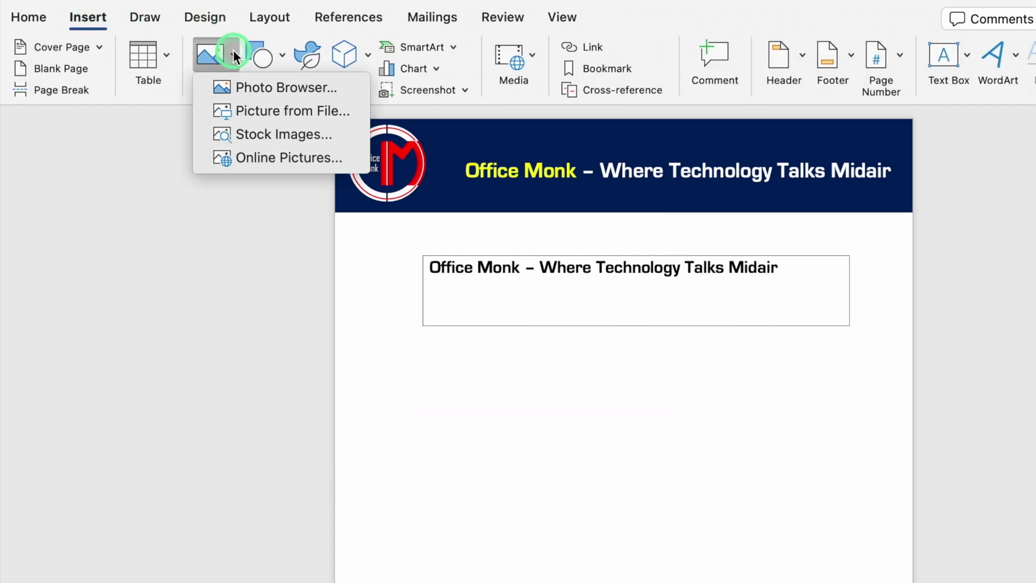
{"action": "left_click", "coordinate": [281, 109]}
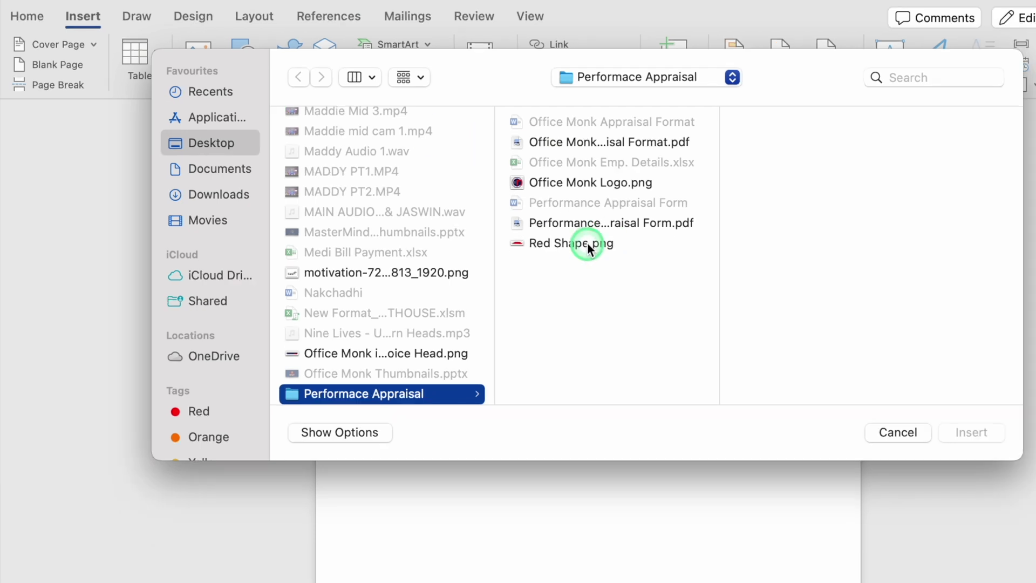
{"action": "left_click", "coordinate": [587, 242]}
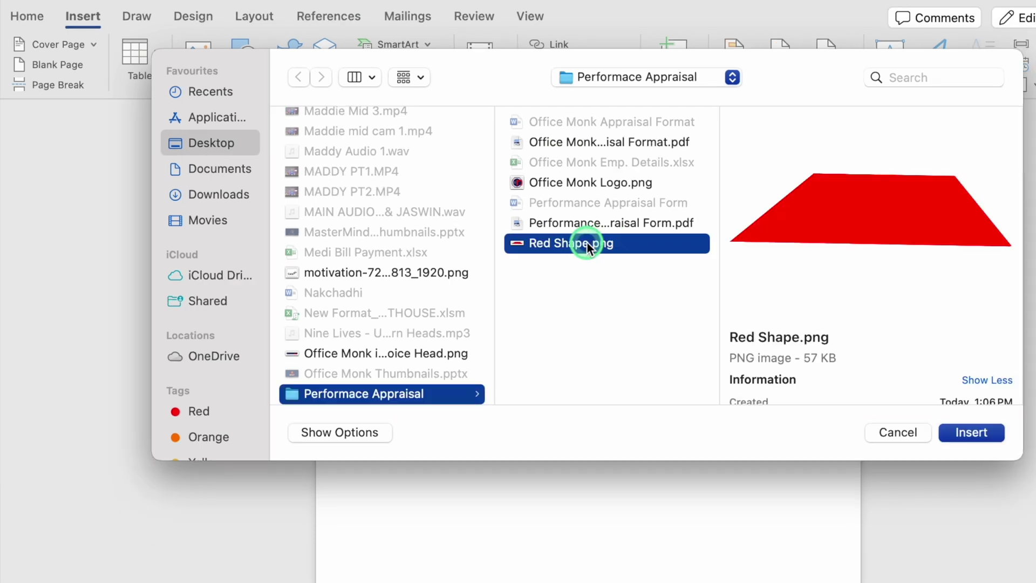
{"action": "left_click", "coordinate": [966, 431]}
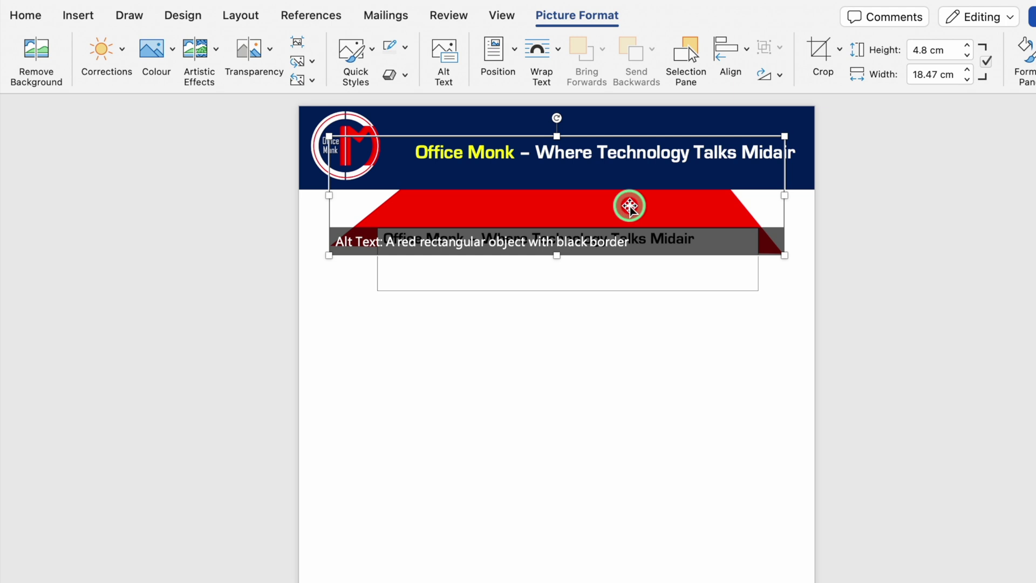
- Set the red picture In Front of Text and place it below the title box
{"action": "right_click", "coordinate": [630, 206]}
{"action": "mouse_move", "coordinate": [707, 447]}
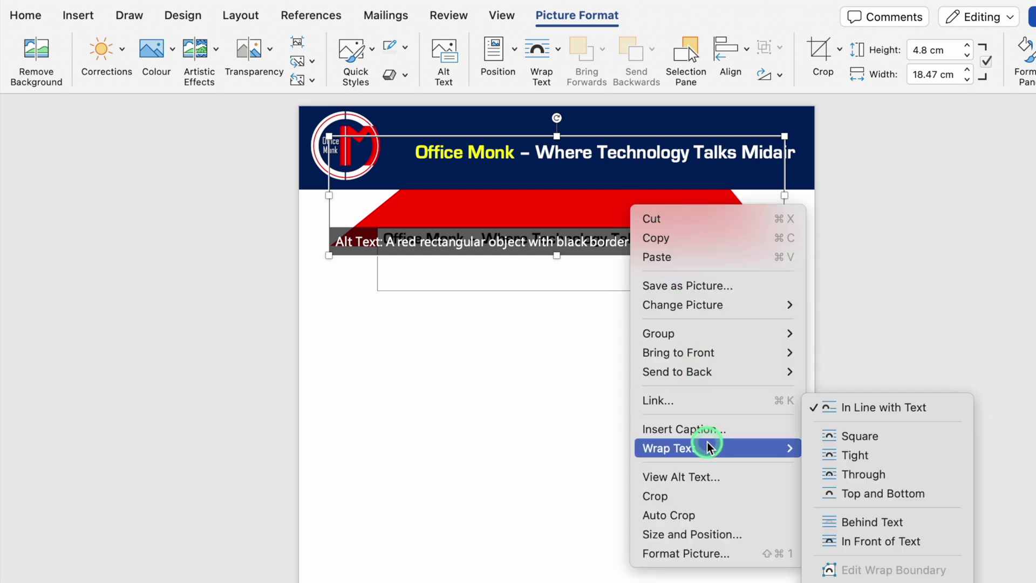
{"action": "left_click", "coordinate": [879, 540]}
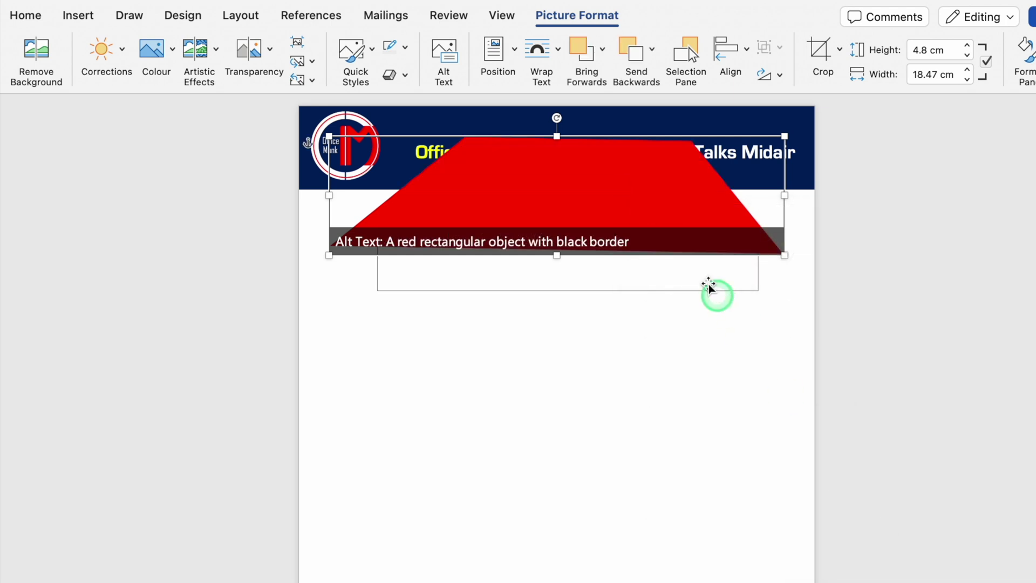
{"action": "left_click_drag", "start_coordinate": [627, 217], "coordinate": [627, 264]}
{"action": "left_click_drag", "start_coordinate": [702, 297], "coordinate": [691, 411]}
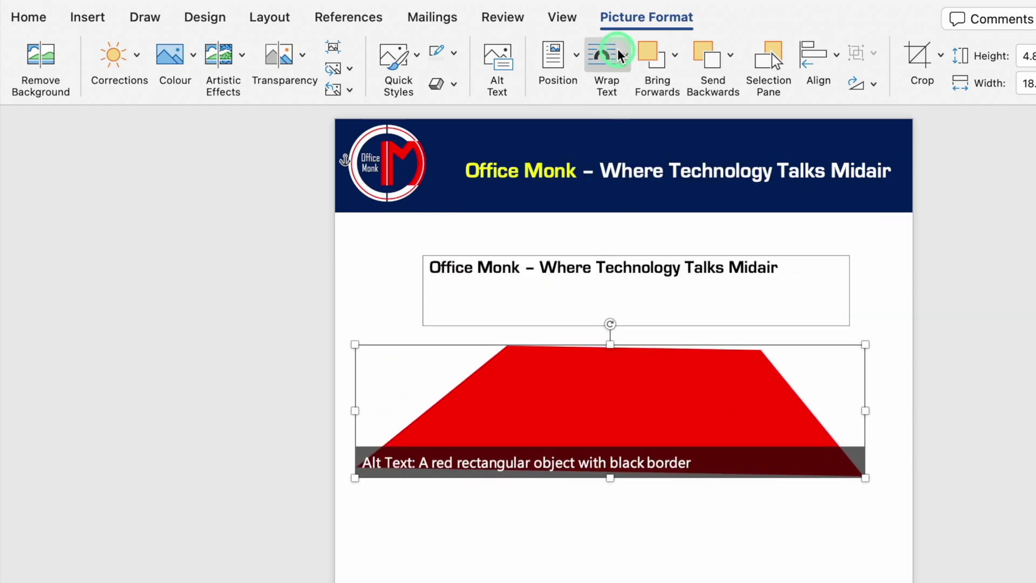
{"action": "left_click", "coordinate": [919, 55]}
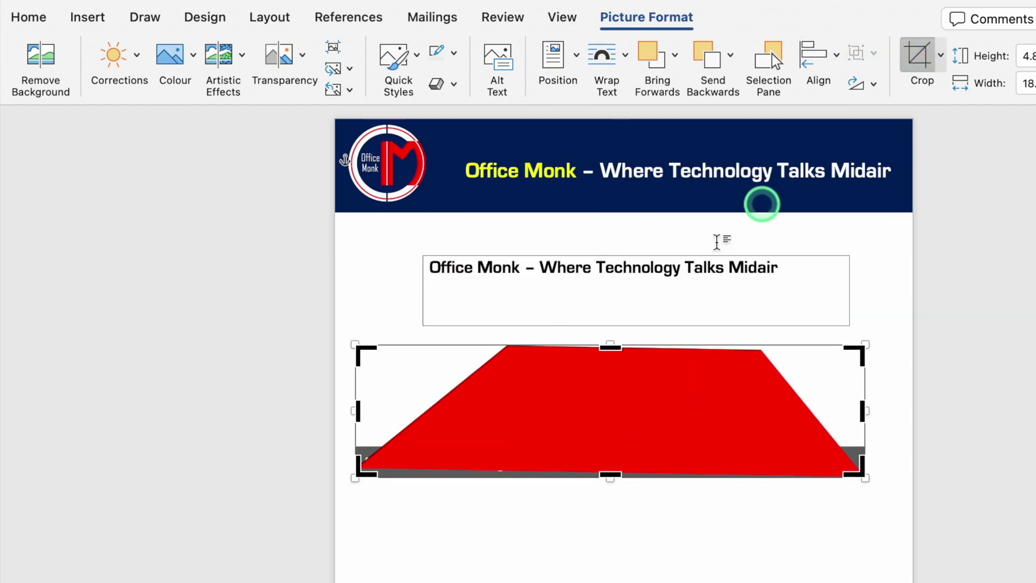
- Crop the red picture's top, bottom and right end into a thin bar
{"action": "left_click_drag", "start_coordinate": [608, 349], "coordinate": [610, 379]}
{"action": "left_click_drag", "start_coordinate": [606, 473], "coordinate": [604, 402]}
{"action": "left_click", "coordinate": [656, 511]}
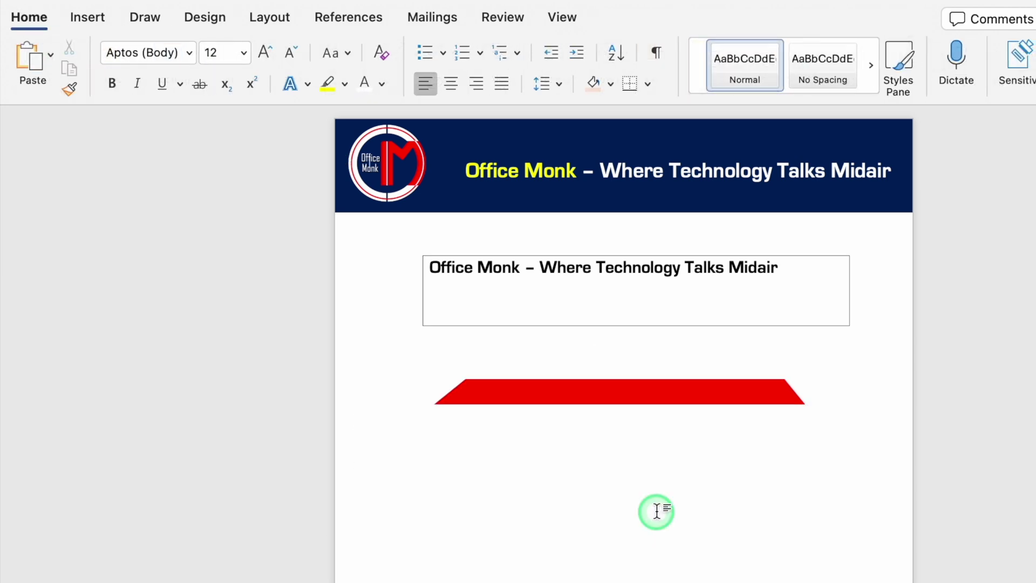
{"action": "left_click", "coordinate": [654, 398]}
{"action": "left_click", "coordinate": [918, 54]}
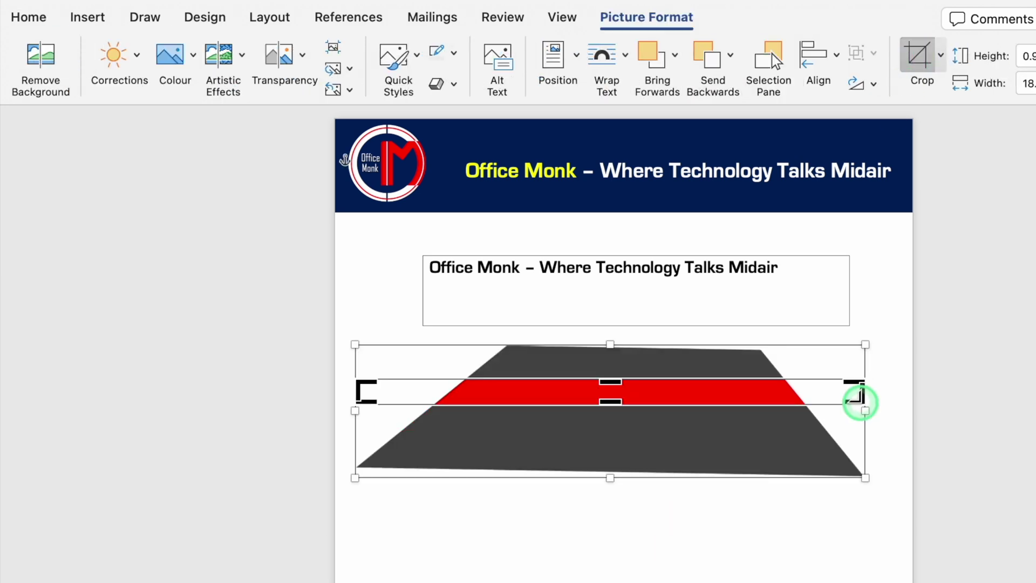
{"action": "left_click_drag", "start_coordinate": [862, 404], "coordinate": [740, 407]}
{"action": "left_click", "coordinate": [906, 324]}
- Copy the red bar and flip the copy vertically
{"action": "left_click", "coordinate": [670, 394]}
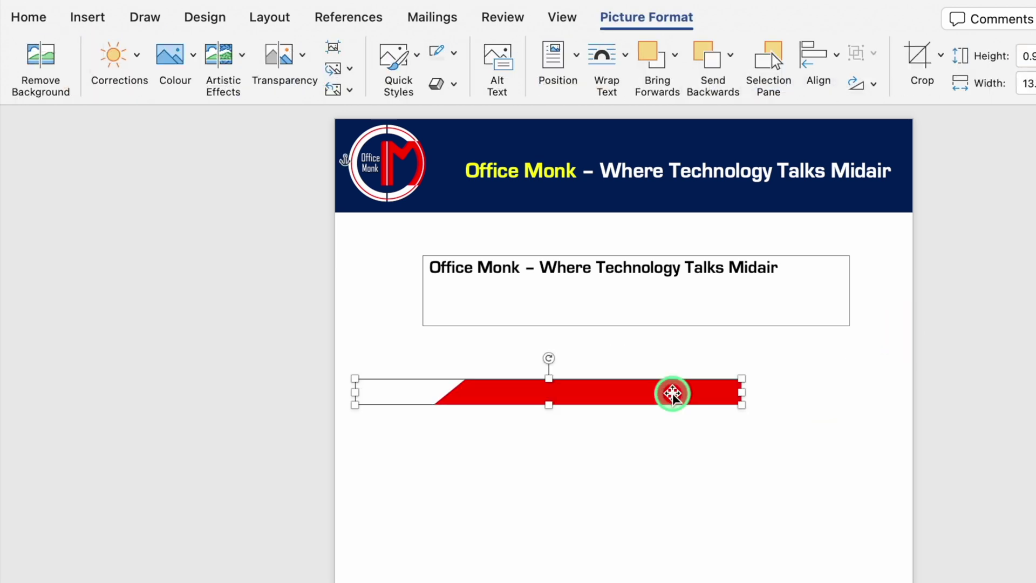
{"action": "left_click_drag", "start_coordinate": [672, 394], "coordinate": [674, 439]}
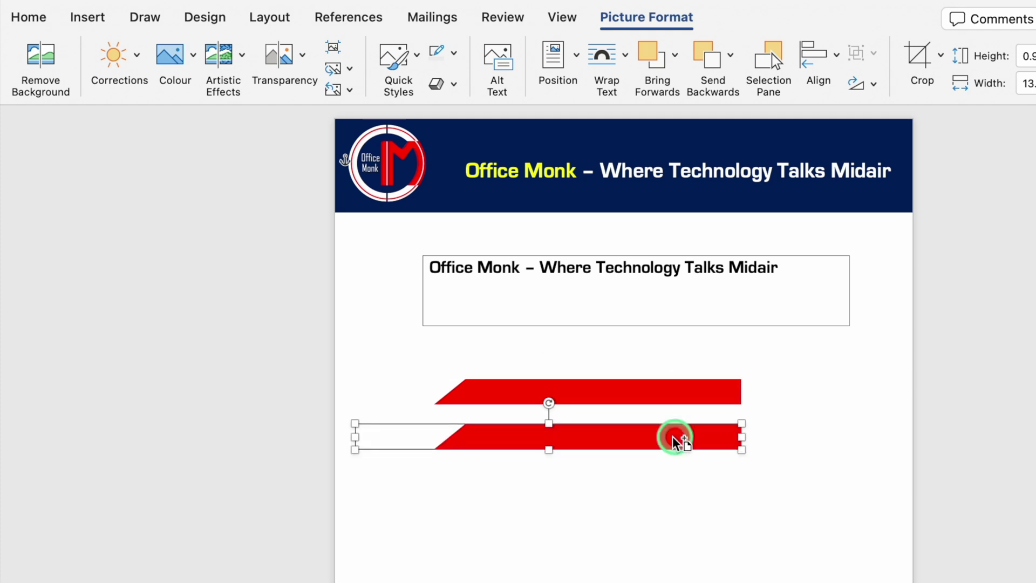
{"action": "left_click", "coordinate": [671, 31]}
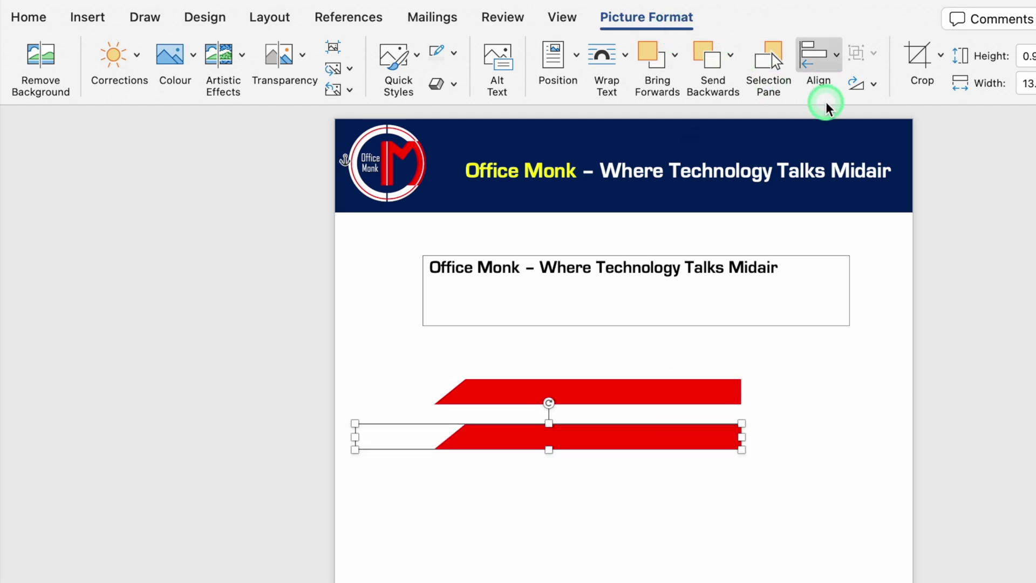
{"action": "left_click", "coordinate": [875, 85]}
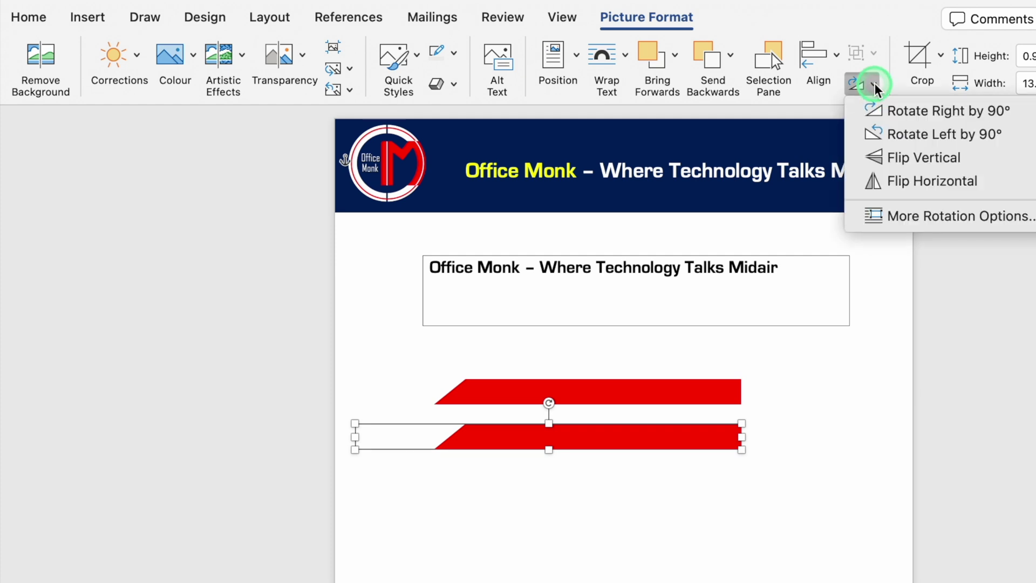
{"action": "left_click", "coordinate": [950, 157]}
- Place the original bar on the banner's top edge and the flipped bar on its bottom edge
{"action": "left_click_drag", "start_coordinate": [669, 391], "coordinate": [840, 141]}
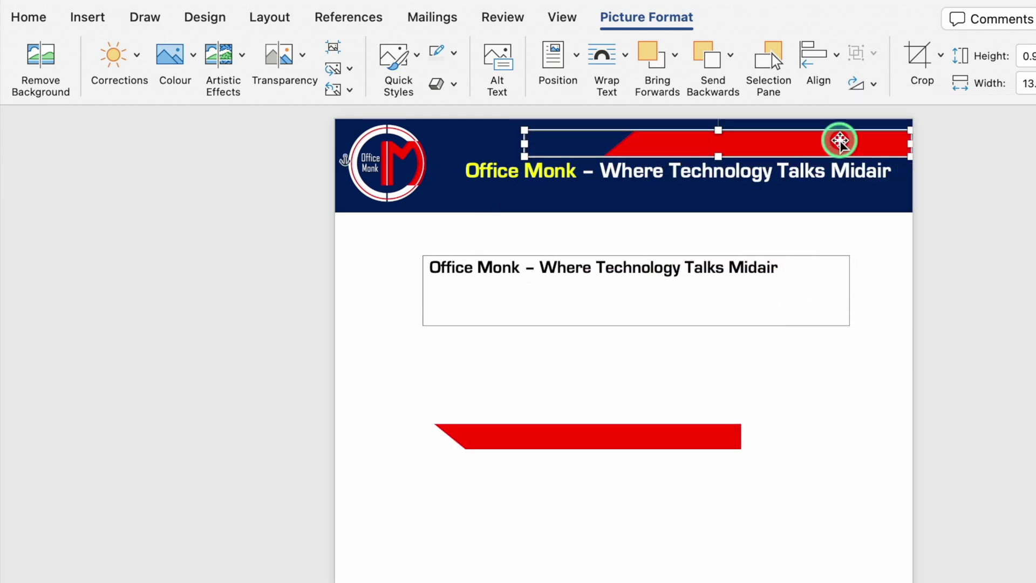
{"action": "left_click", "coordinate": [661, 432]}
{"action": "left_click_drag", "start_coordinate": [662, 432], "coordinate": [834, 133]}
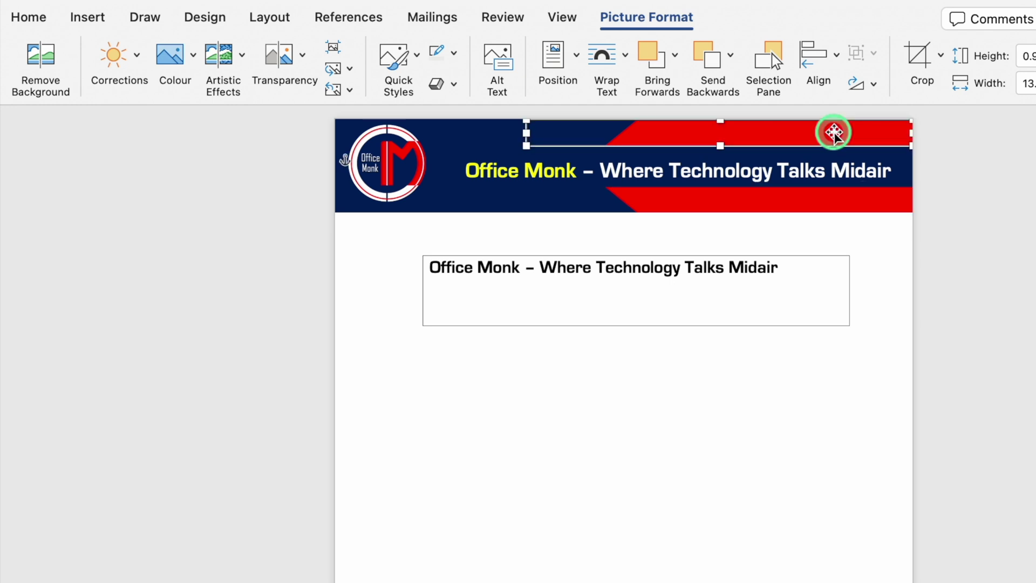
{"action": "left_click", "coordinate": [546, 273]}
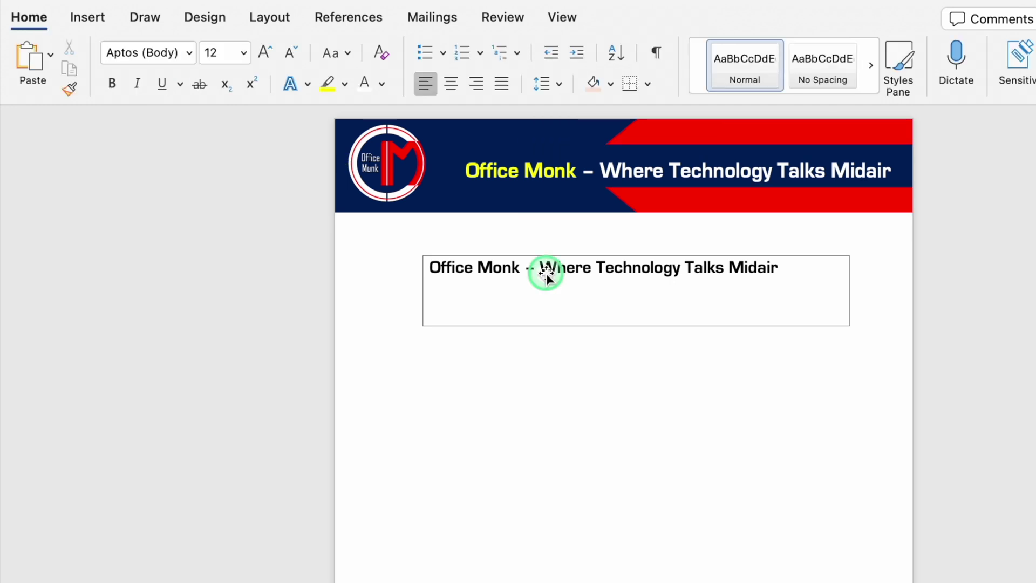
- Replace the box text with a 'Mail id:' line and a 'Ph. No.' line holding the contact's details
{"action": "left_click_drag", "start_coordinate": [681, 266], "coordinate": [426, 264]}
{"action": "type", "text": "Mail id:"}
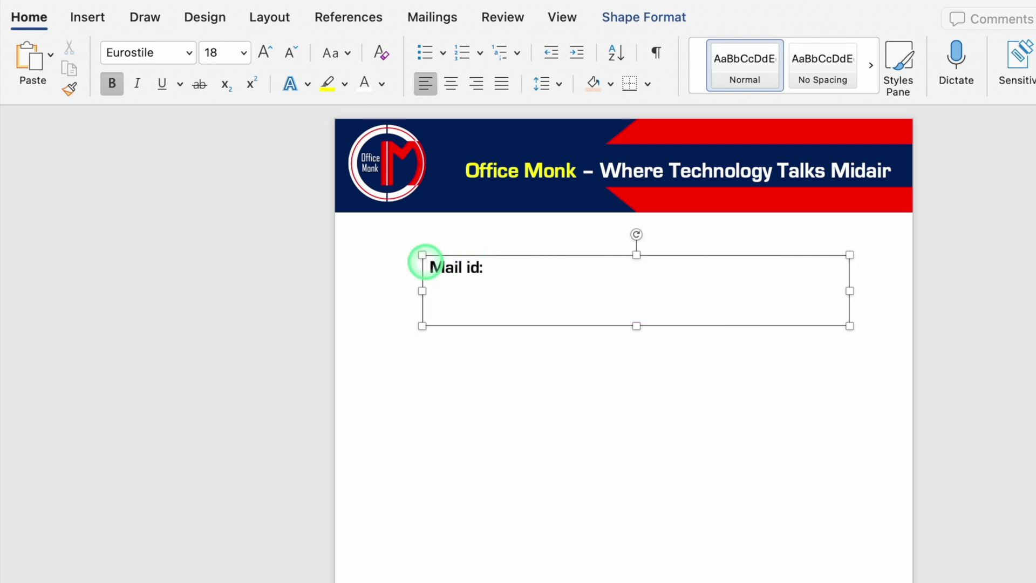
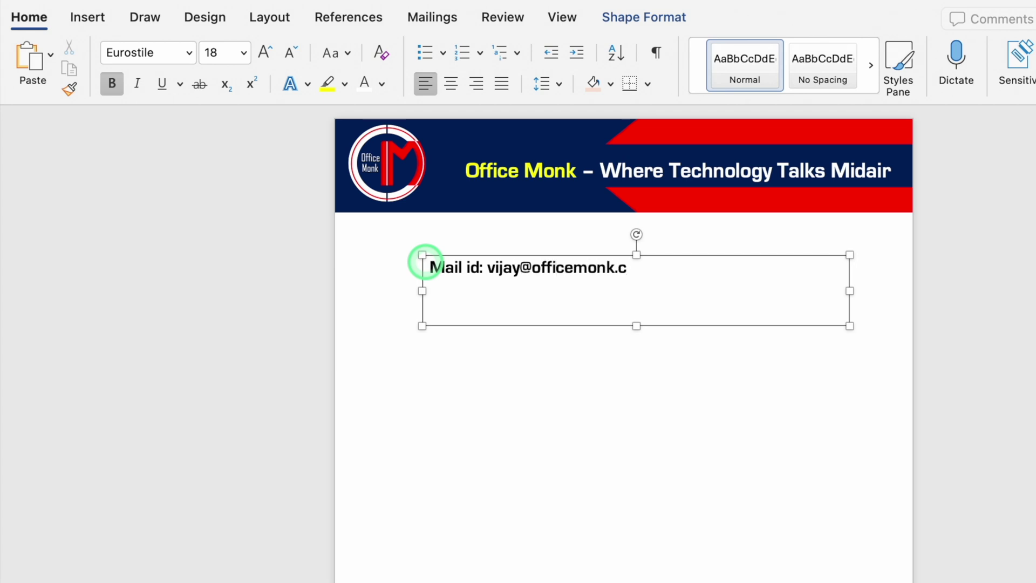
{"action": "key", "text": "Return"}
- Narrow the contact box, reduce its text to 12 pt, and move it onto the banner
{"action": "left_click", "coordinate": [851, 291]}
{"action": "left_click_drag", "start_coordinate": [850, 291], "coordinate": [660, 291]}
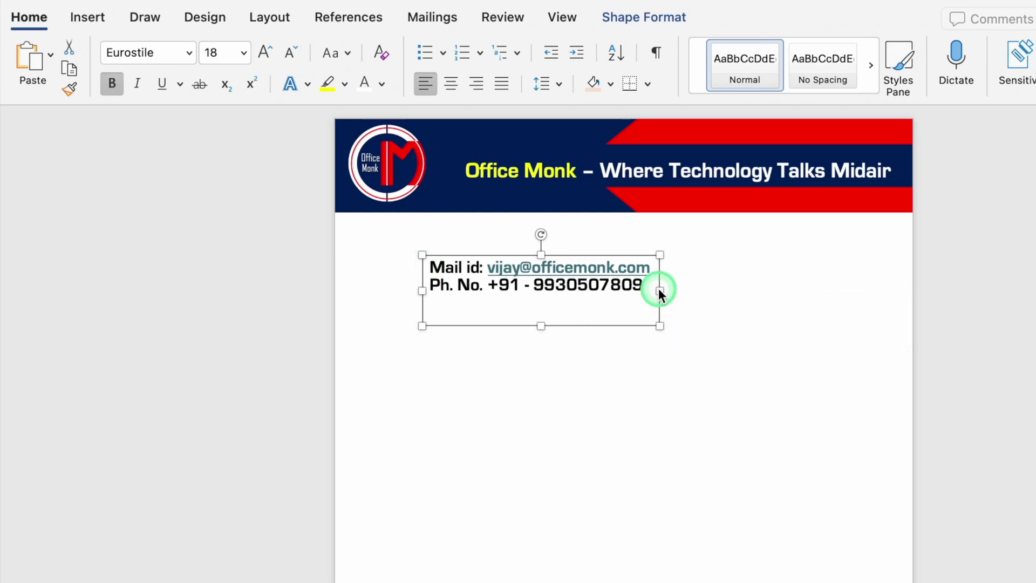
{"action": "left_click", "coordinate": [290, 52]}
{"action": "left_click", "coordinate": [290, 52]}
{"action": "left_click", "coordinate": [291, 52]}
{"action": "left_click_drag", "start_coordinate": [627, 300], "coordinate": [645, 224]}
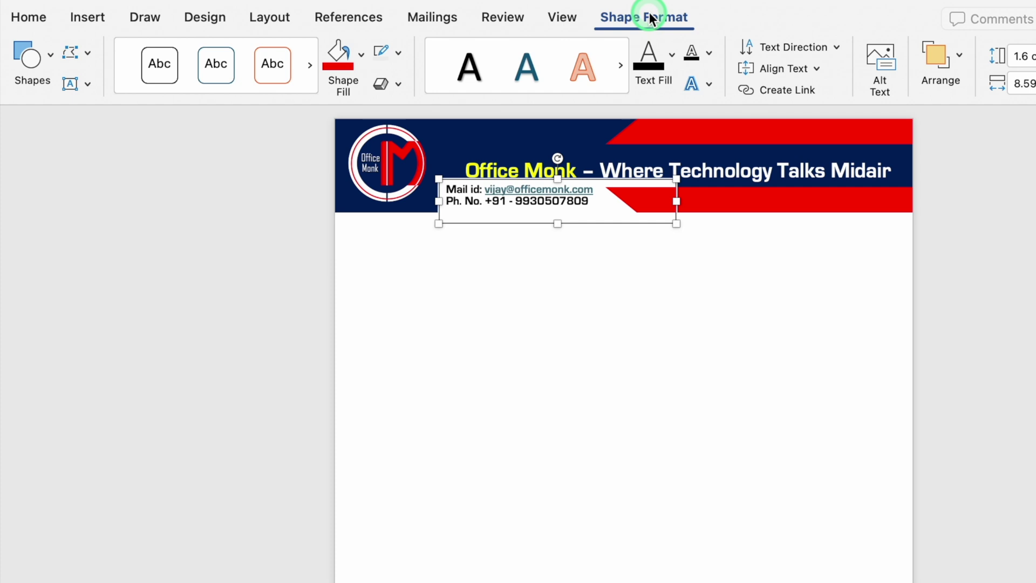
- Set the contact box to No Fill and No Outline
{"action": "left_click", "coordinate": [360, 56]}
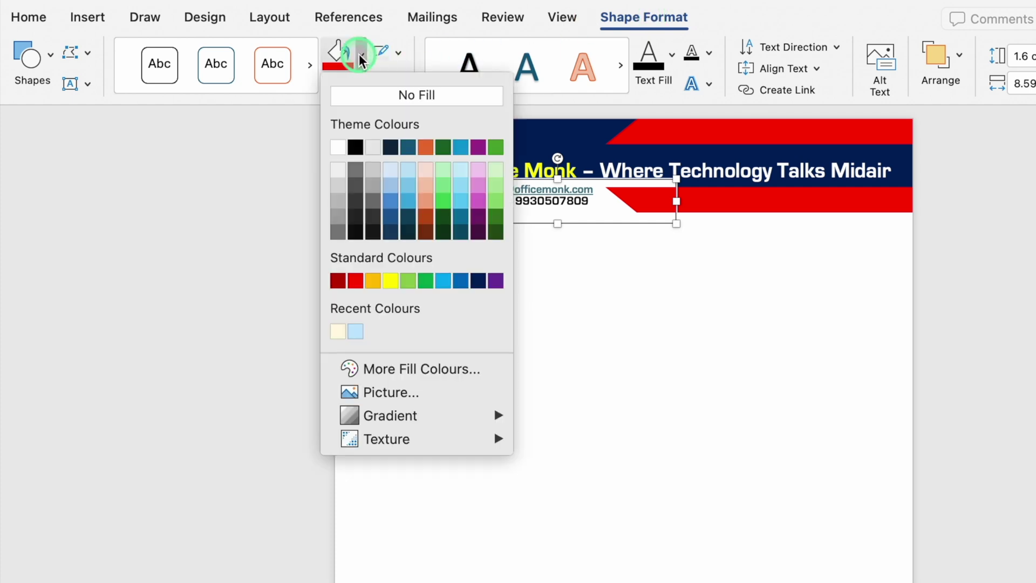
{"action": "left_click", "coordinate": [376, 96]}
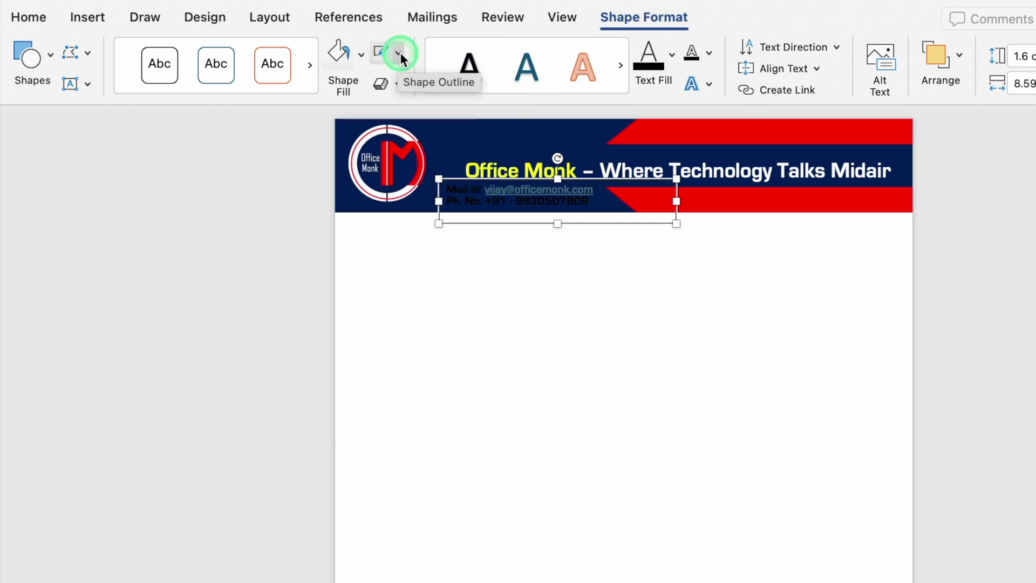
{"action": "left_click", "coordinate": [400, 52]}
{"action": "left_click", "coordinate": [425, 86]}
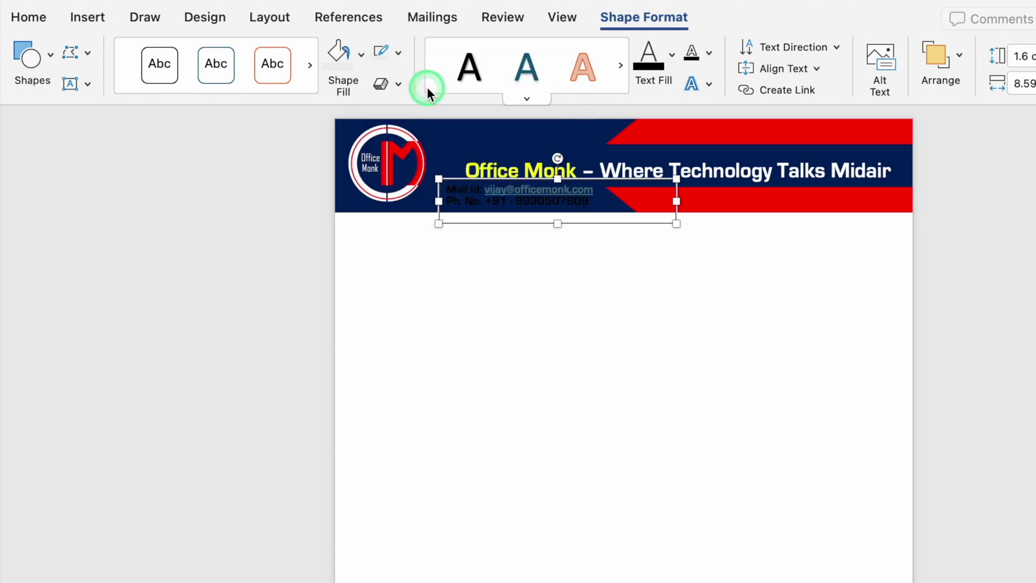
{"action": "left_click", "coordinate": [30, 17]}
- Turn the e-mail and phone lines white, shift the banner title up-left, and nudge the logo down
{"action": "left_click", "coordinate": [366, 95]}
{"action": "left_click", "coordinate": [640, 173]}
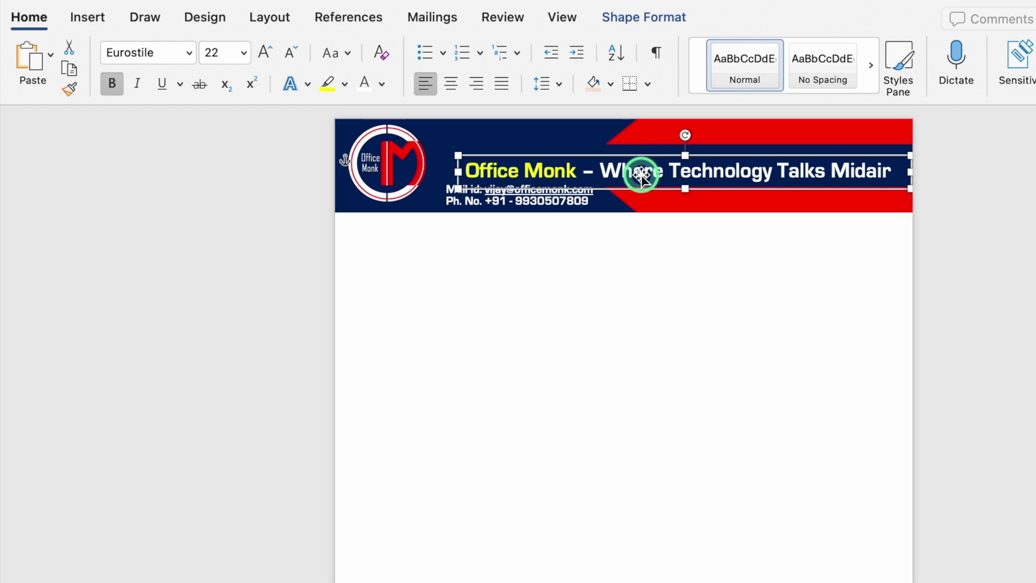
{"action": "left_click_drag", "start_coordinate": [640, 174], "coordinate": [563, 207]}
{"action": "left_click", "coordinate": [423, 174]}
{"action": "left_click_drag", "start_coordinate": [423, 173], "coordinate": [422, 176]}
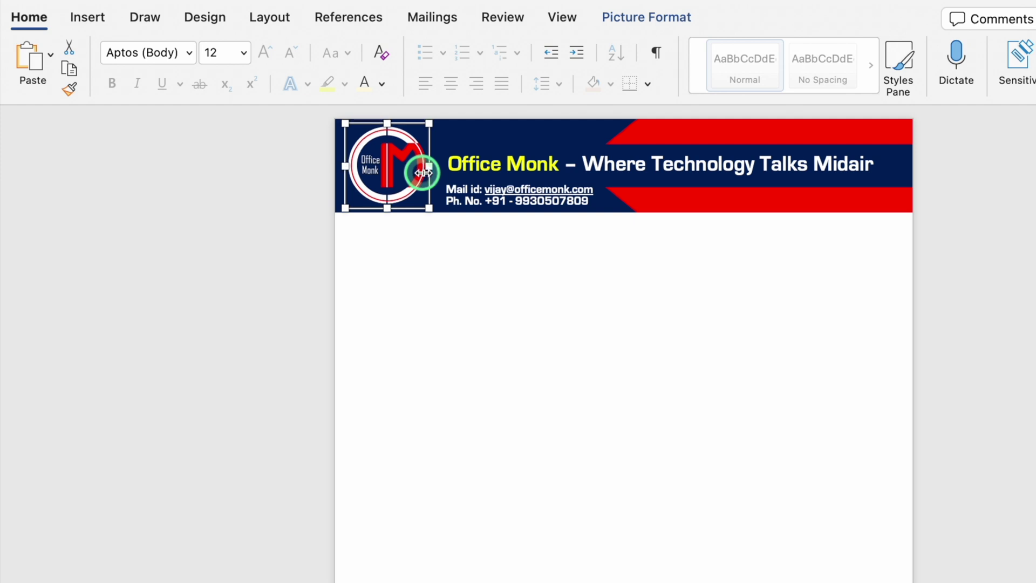
{"action": "left_click", "coordinate": [547, 316]}
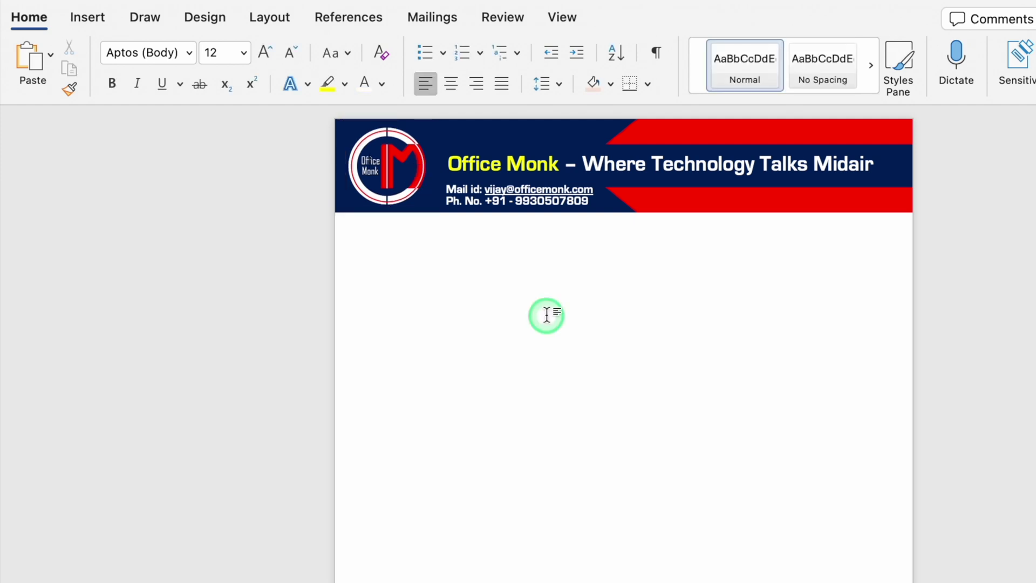
- Type the heading 'Performance Appraisal Form – Year 2023 - 2024' below the banner
{"action": "left_click", "coordinate": [368, 240]}
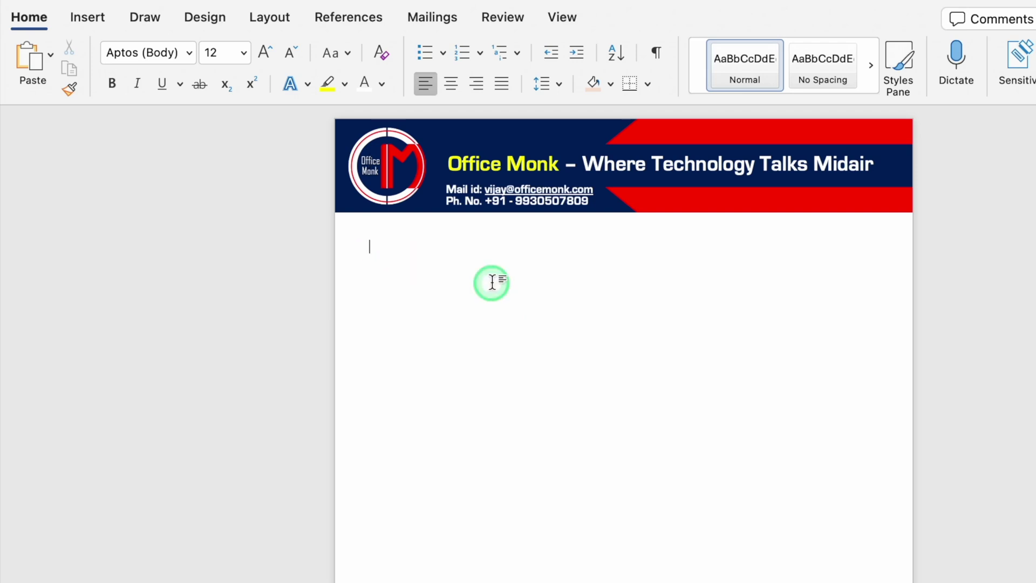
{"action": "type", "text": "Performance Appraisal Form – Year 2023 -"}
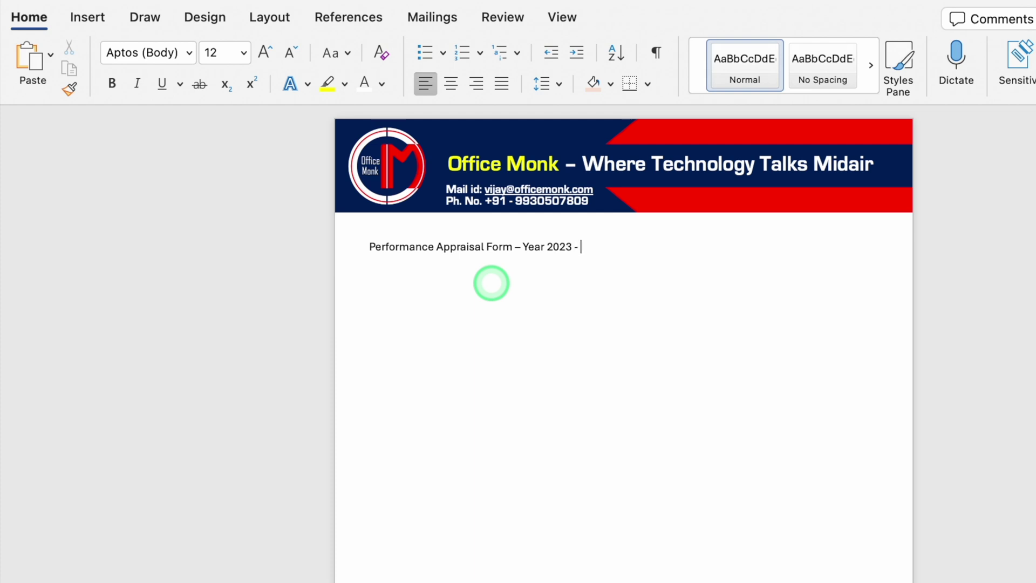
{"action": "type", "text": "4"}
- Format the heading as centred, bold, underlined, dark red 18 pt Eurostile
{"action": "left_click_drag", "start_coordinate": [611, 247], "coordinate": [384, 253]}
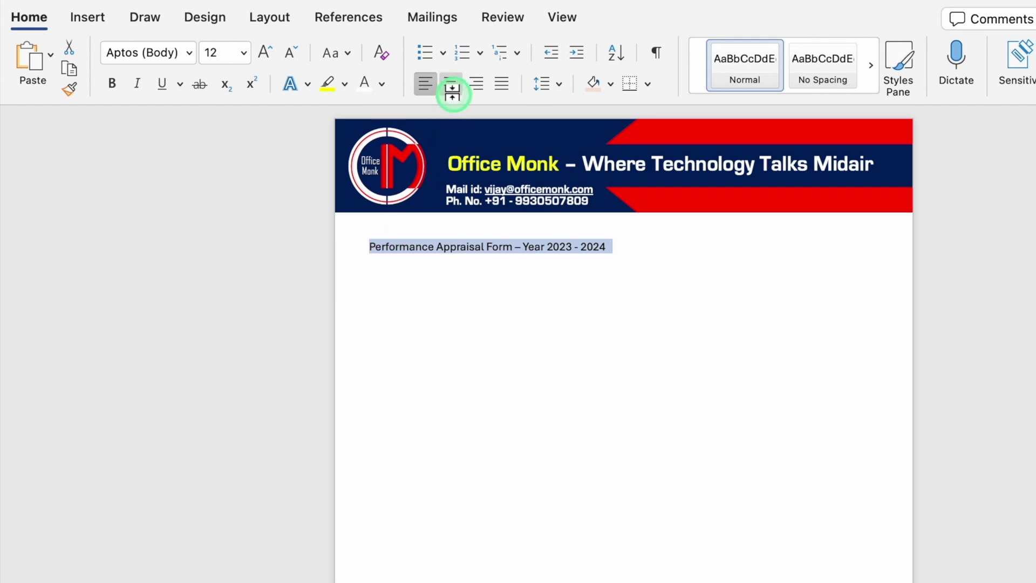
{"action": "left_click", "coordinate": [451, 83]}
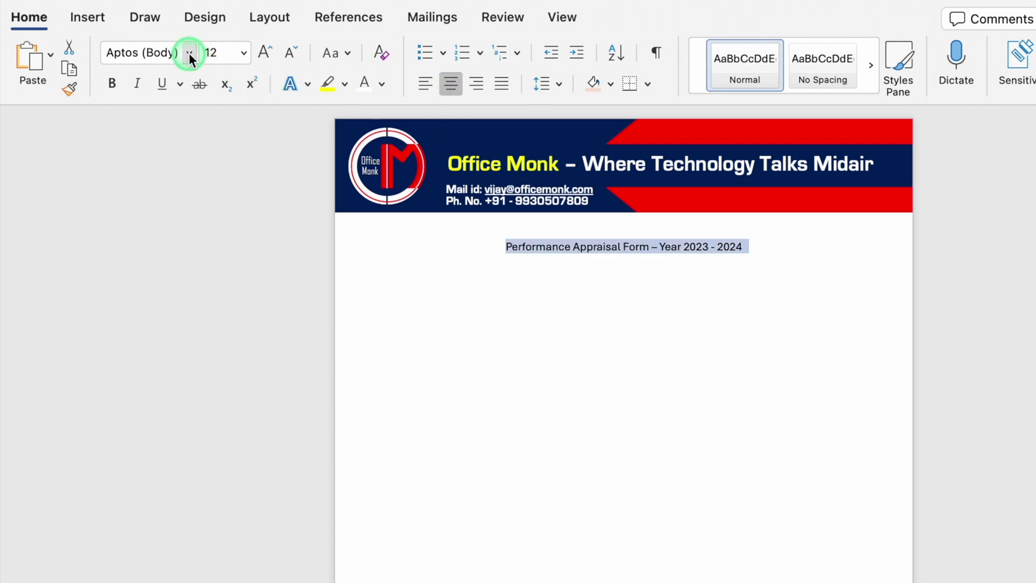
{"action": "left_click", "coordinate": [189, 53]}
{"action": "left_click", "coordinate": [202, 279]}
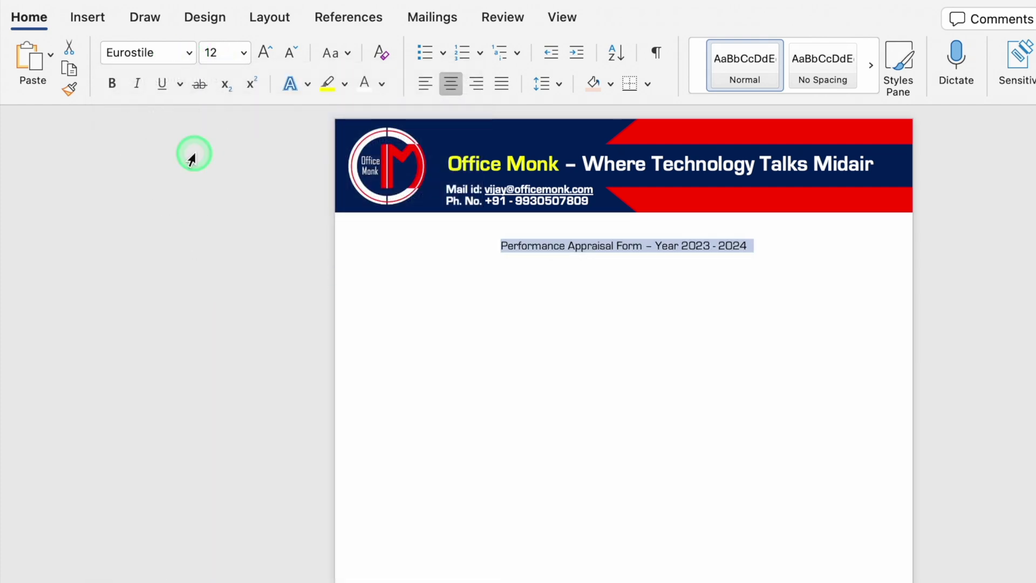
{"action": "left_click", "coordinate": [109, 83]}
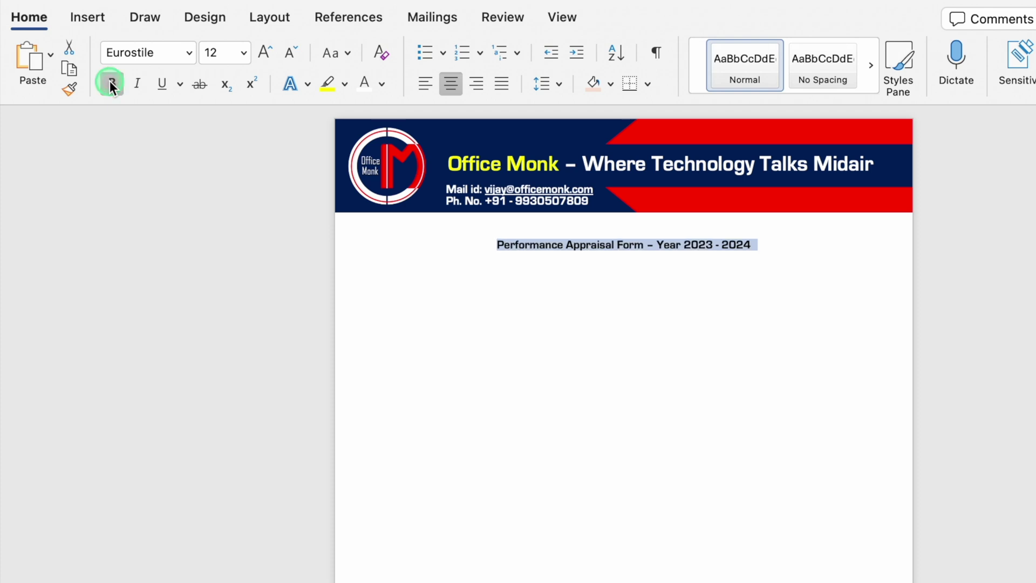
{"action": "left_click", "coordinate": [265, 51]}
{"action": "left_click", "coordinate": [265, 51]}
{"action": "left_click", "coordinate": [265, 52]}
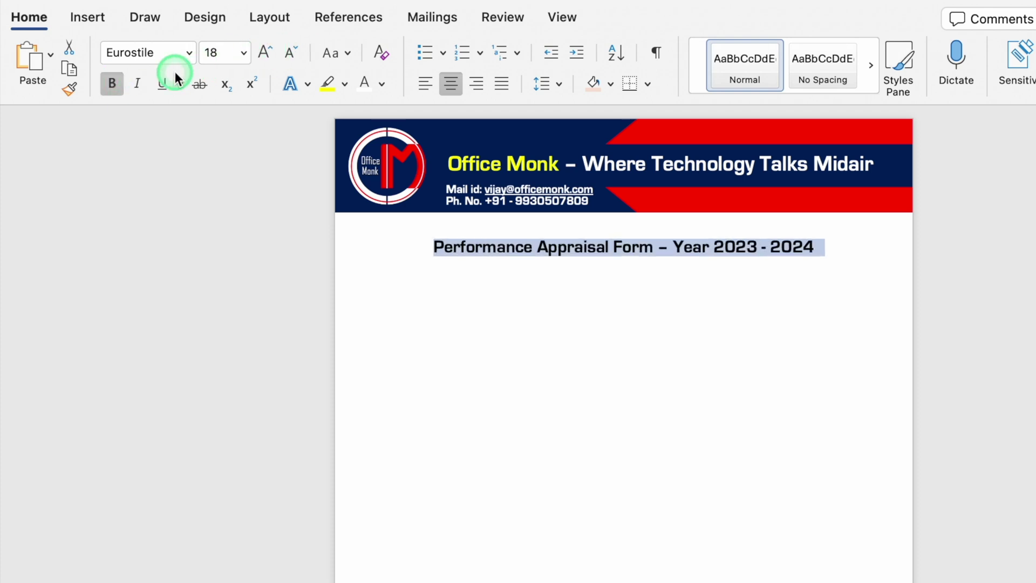
{"action": "left_click", "coordinate": [162, 83]}
{"action": "left_click", "coordinate": [383, 83]}
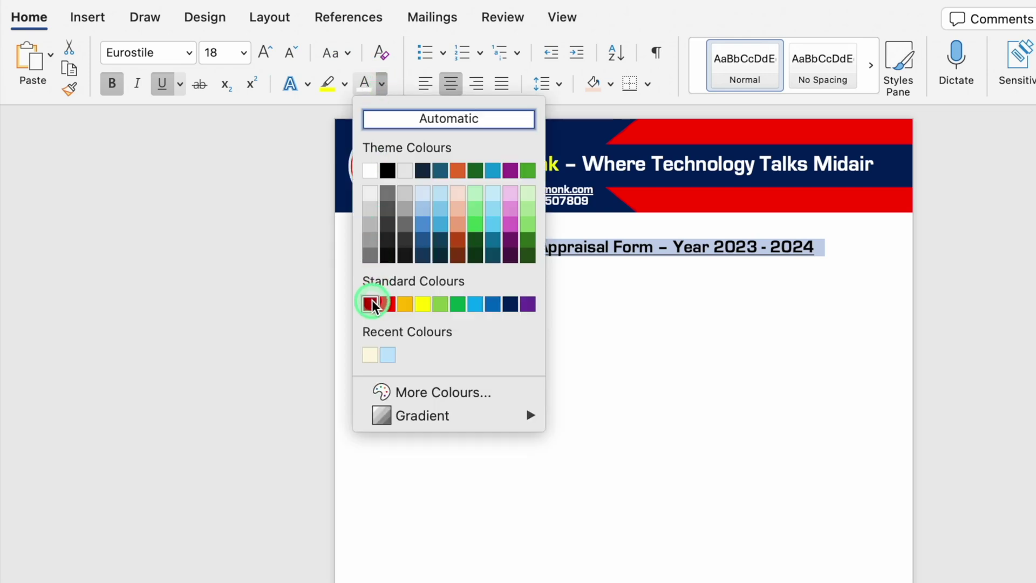
{"action": "left_click", "coordinate": [371, 304]}
{"action": "left_click", "coordinate": [370, 288]}
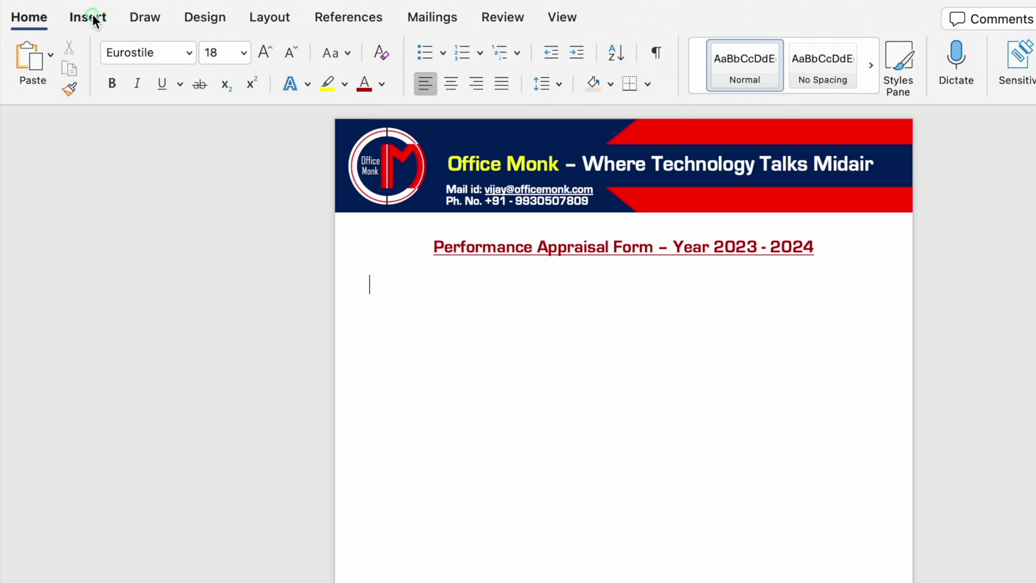
- Insert a 2-column, 4-row table, type 'Name of the Employee' in its first cell, and select it
{"action": "left_click", "coordinate": [87, 17]}
{"action": "left_click", "coordinate": [167, 54]}
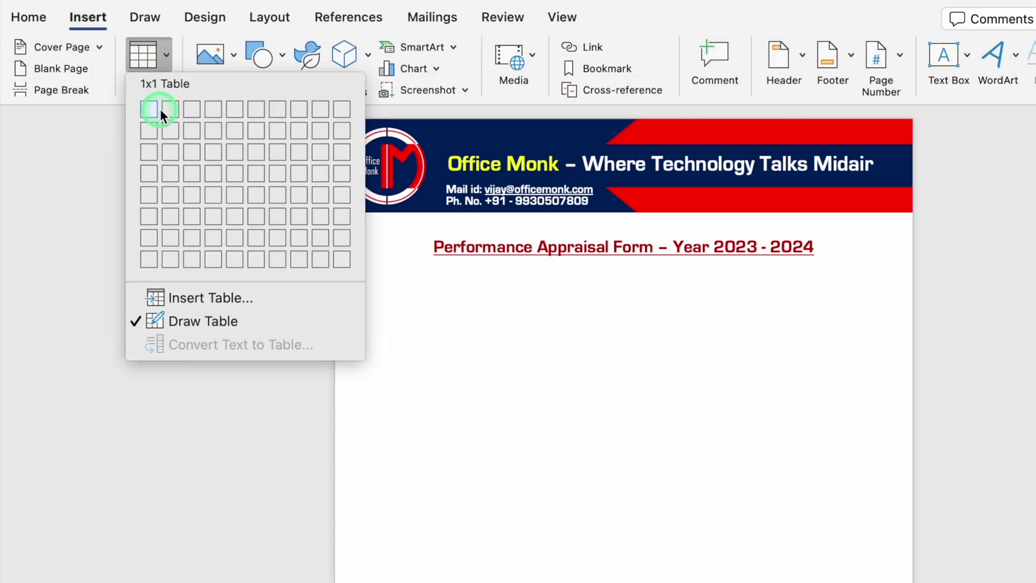
{"action": "left_click", "coordinate": [163, 173]}
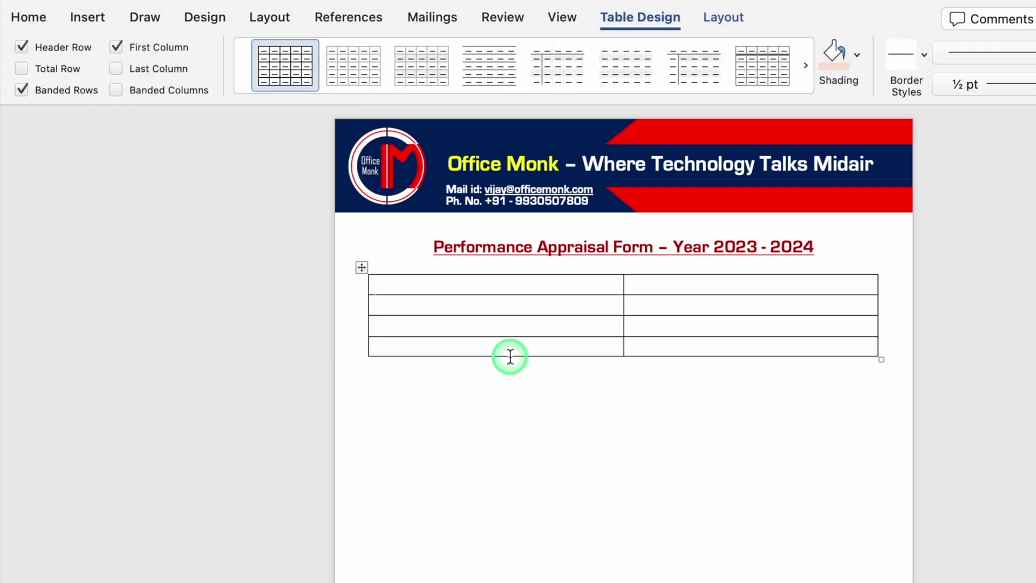
{"action": "type", "text": "Name of the Employee"}
{"action": "left_click_drag", "start_coordinate": [377, 287], "coordinate": [402, 292]}
{"action": "left_click_drag", "start_coordinate": [359, 266], "coordinate": [361, 271]}
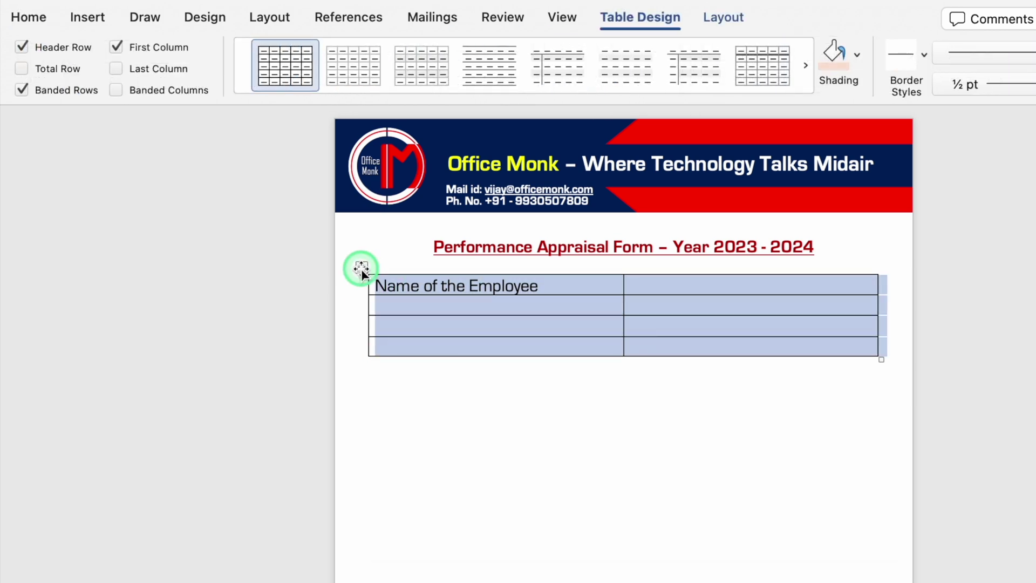
{"action": "left_click", "coordinate": [29, 17]}
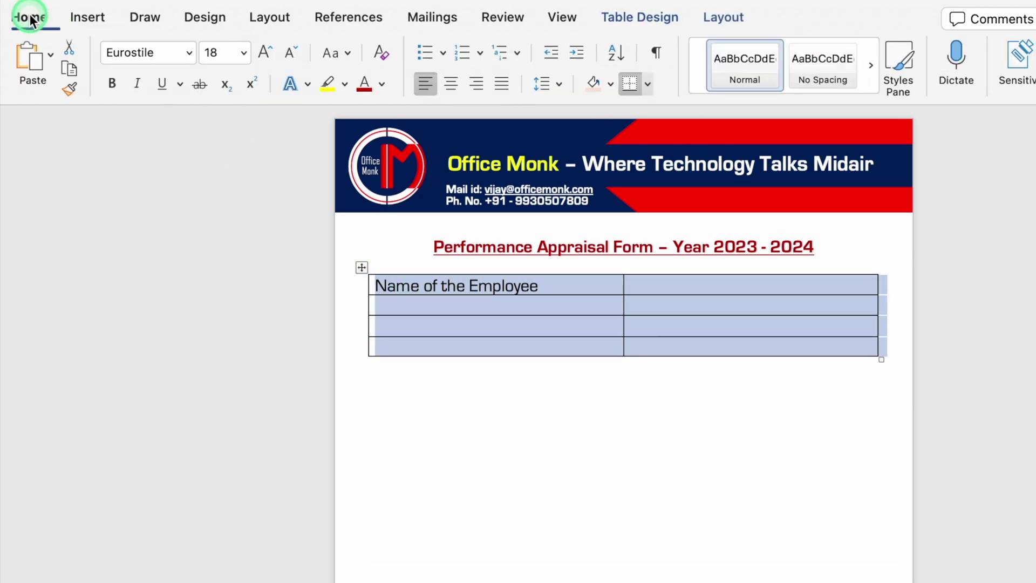
- Set the table text to Times New Roman 12
{"action": "left_click", "coordinate": [190, 50]}
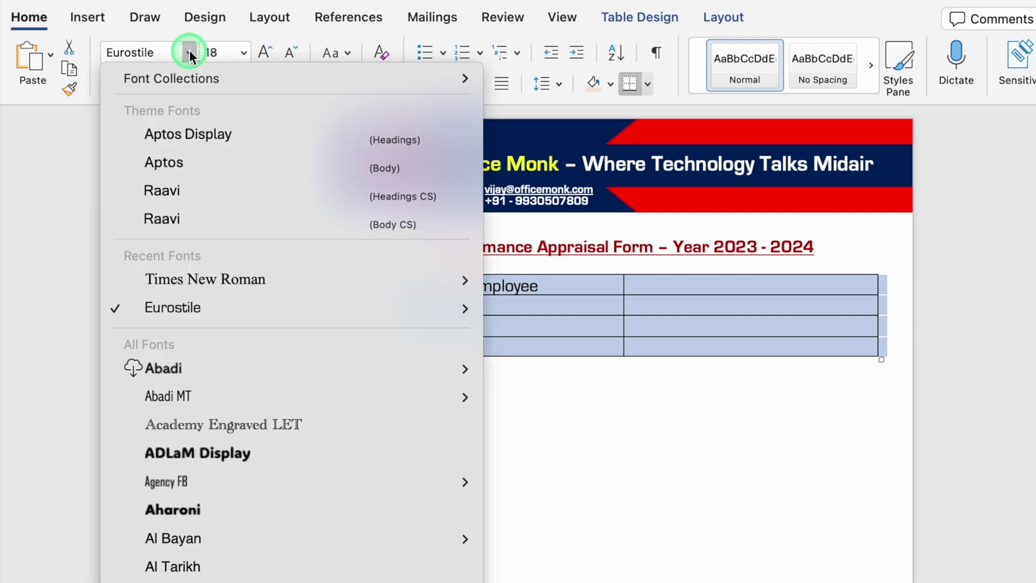
{"action": "left_click", "coordinate": [200, 279]}
{"action": "left_click", "coordinate": [290, 54]}
{"action": "left_click", "coordinate": [289, 54]}
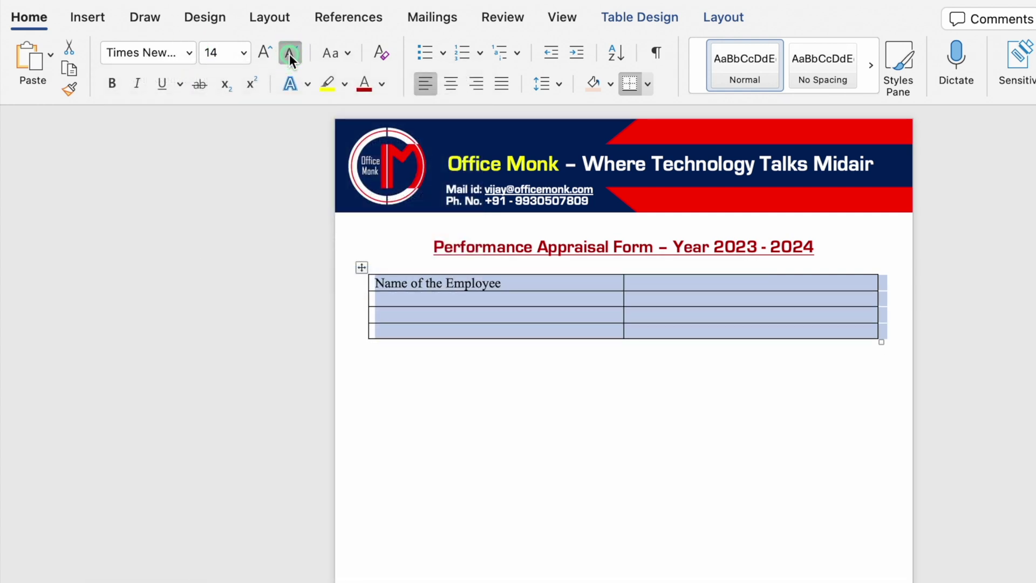
{"action": "left_click", "coordinate": [290, 54]}
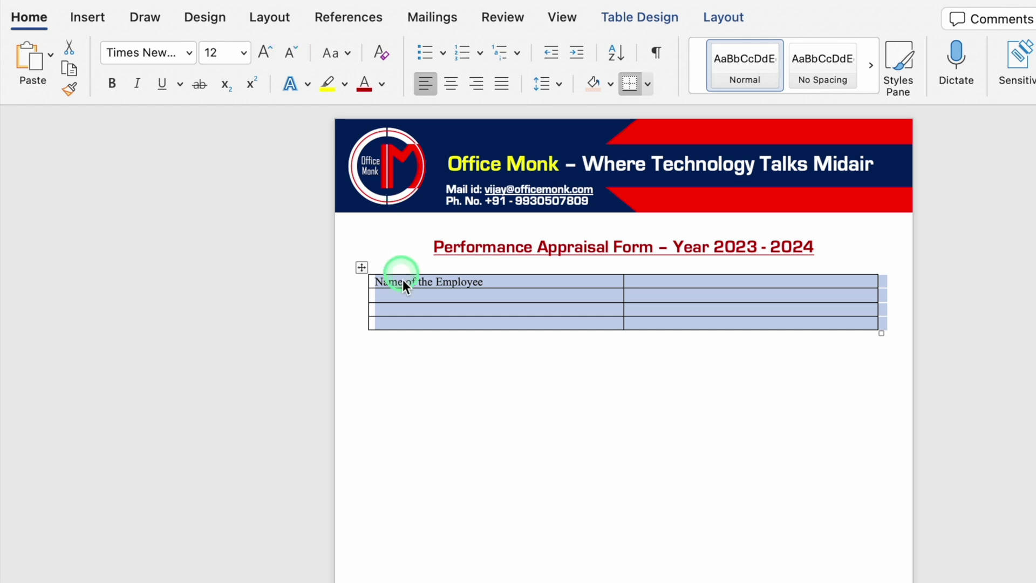
- Label rows Employee ID and Date of Joining, add a fifth 'Reporting Mgr.' row, and narrow column one
{"action": "left_click", "coordinate": [444, 336]}
{"action": "type", "text": "Employee ID"}
{"action": "key", "text": "Down"}
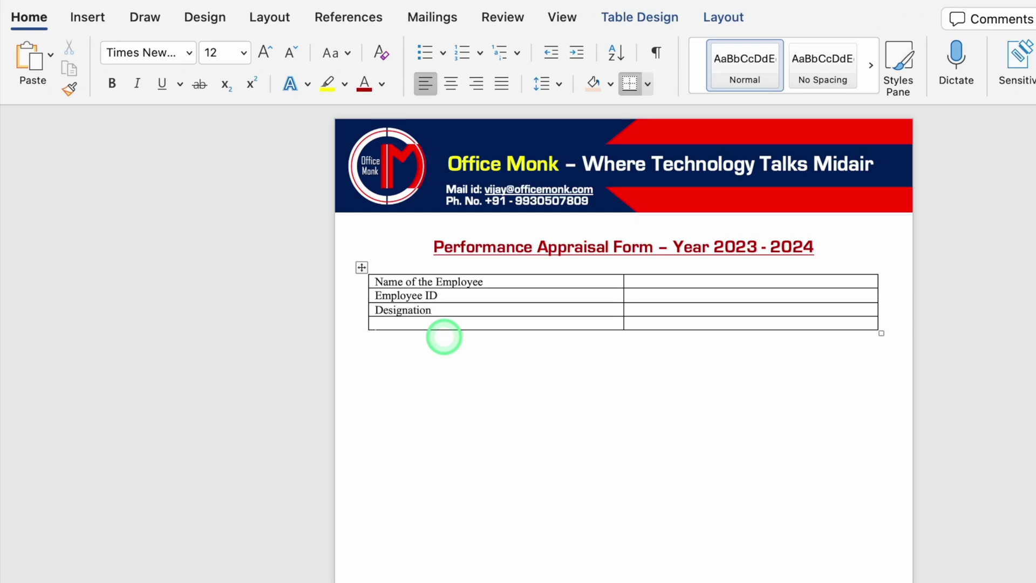
{"action": "type", "text": "Date of"}
{"action": "type", "text": " Joining"}
{"action": "right_click", "coordinate": [476, 324]}
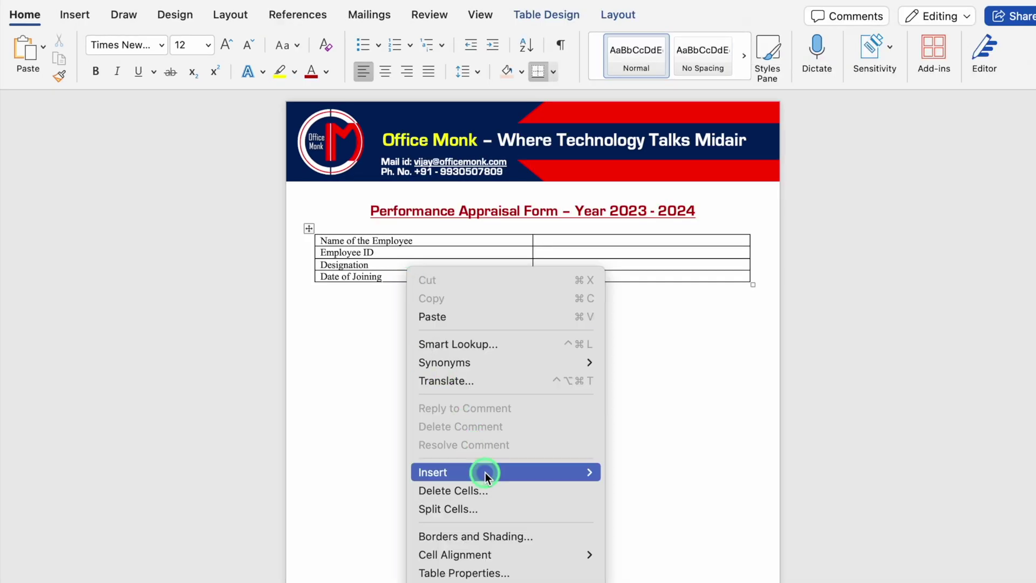
{"action": "mouse_move", "coordinate": [485, 471]}
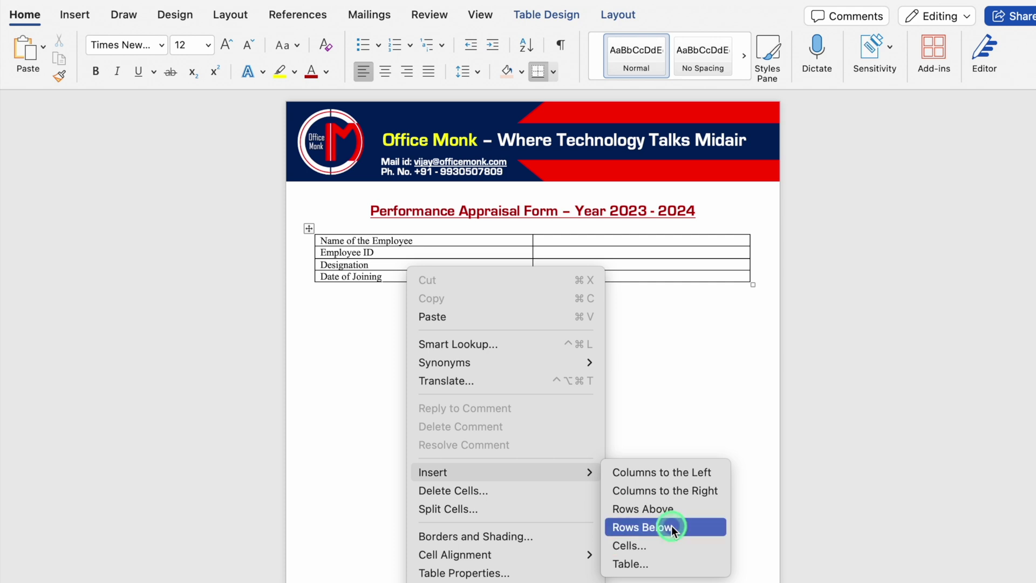
{"action": "left_click", "coordinate": [642, 527]}
{"action": "type", "text": "Reporting Mgr."}
{"action": "left_click_drag", "start_coordinate": [624, 280], "coordinate": [493, 280]}
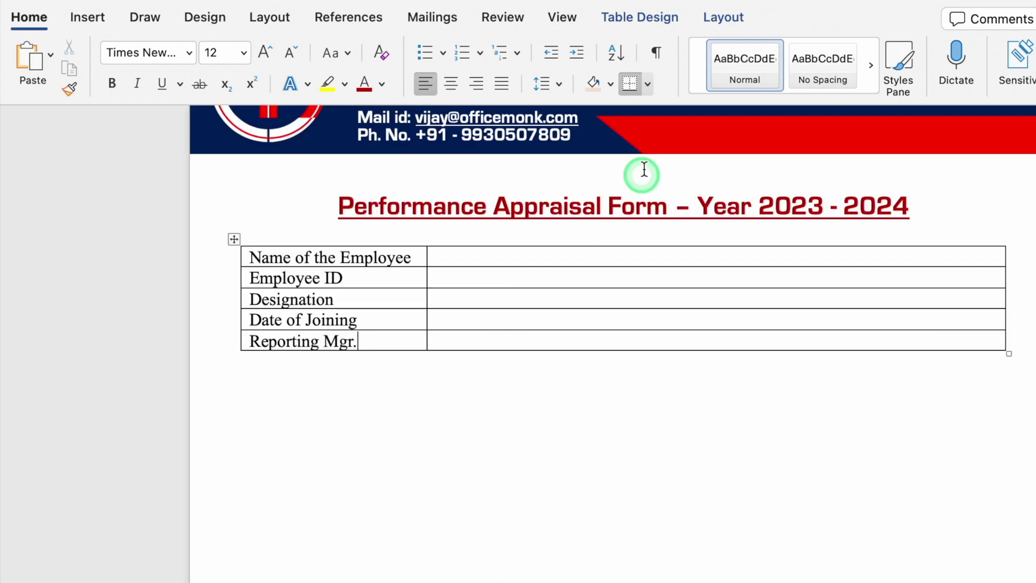
- Draw a line splitting the right column below the name row into a third column
{"action": "left_click", "coordinate": [717, 21]}
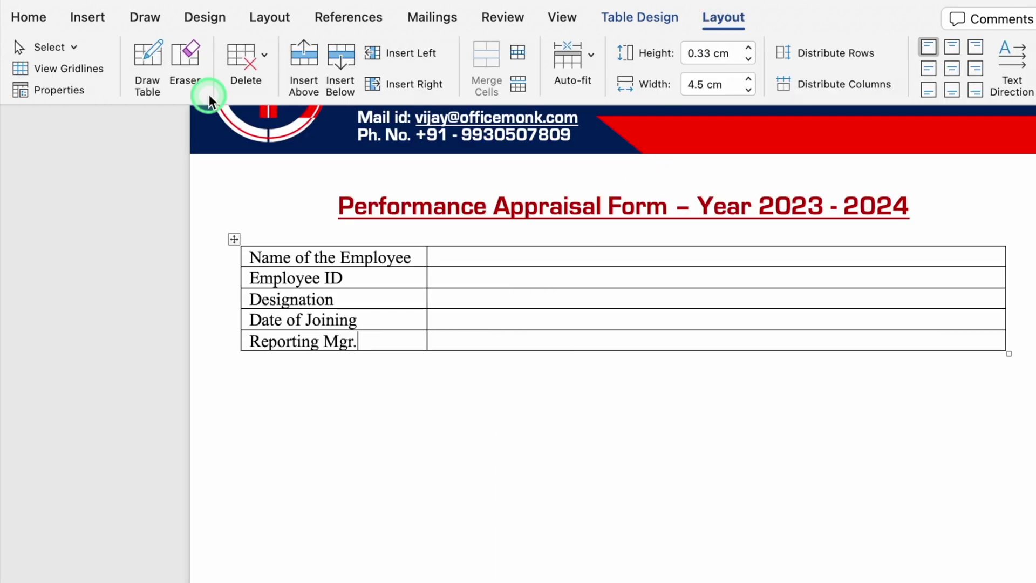
{"action": "left_click", "coordinate": [147, 56]}
{"action": "left_click_drag", "start_coordinate": [658, 268], "coordinate": [667, 340]}
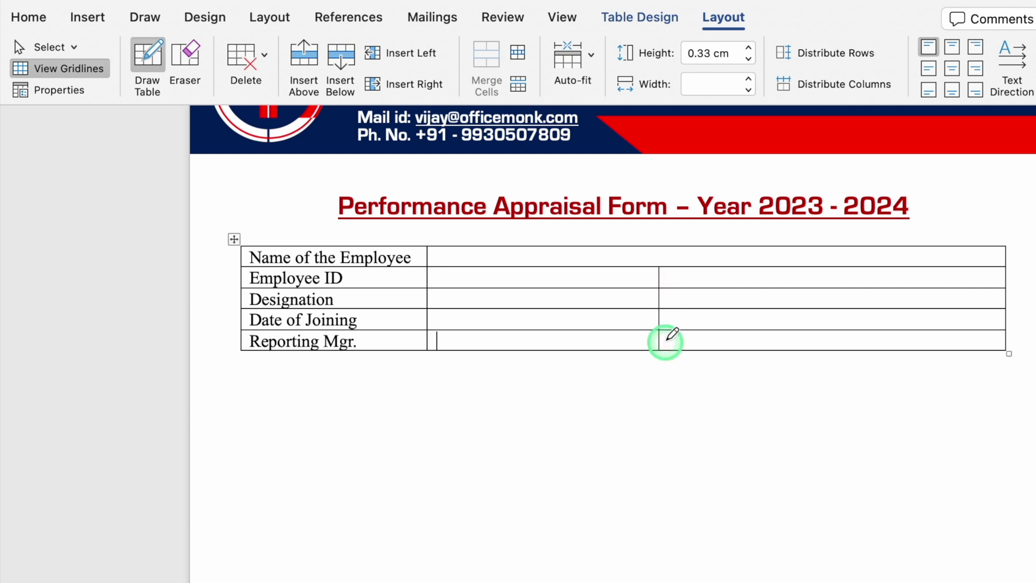
{"action": "key", "text": "Escape"}
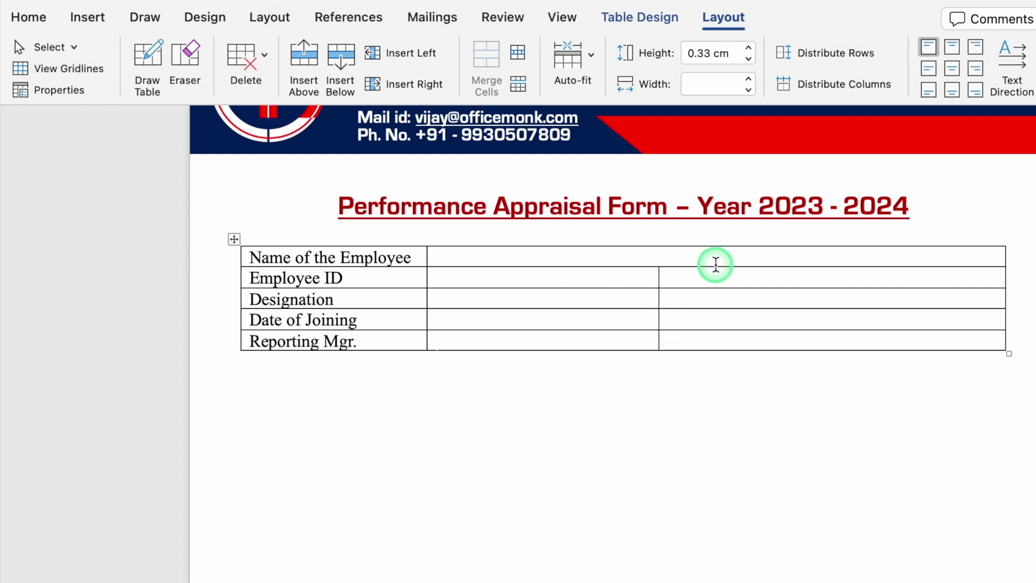
- Label the third column Department, Location, Total Exp. and Current CTC
{"action": "left_click", "coordinate": [694, 275]}
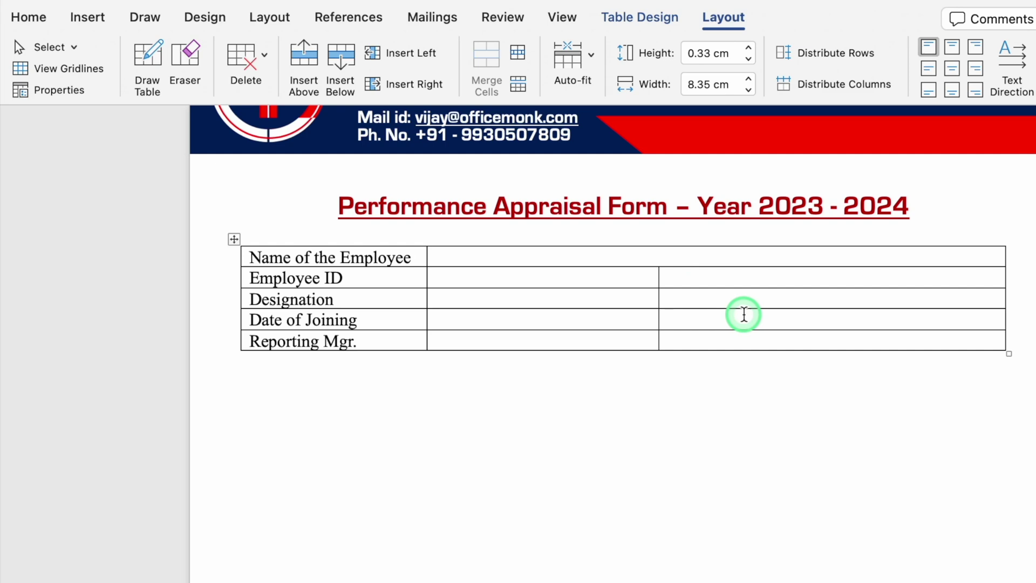
{"action": "type", "text": "Department"}
{"action": "left_click", "coordinate": [728, 305]}
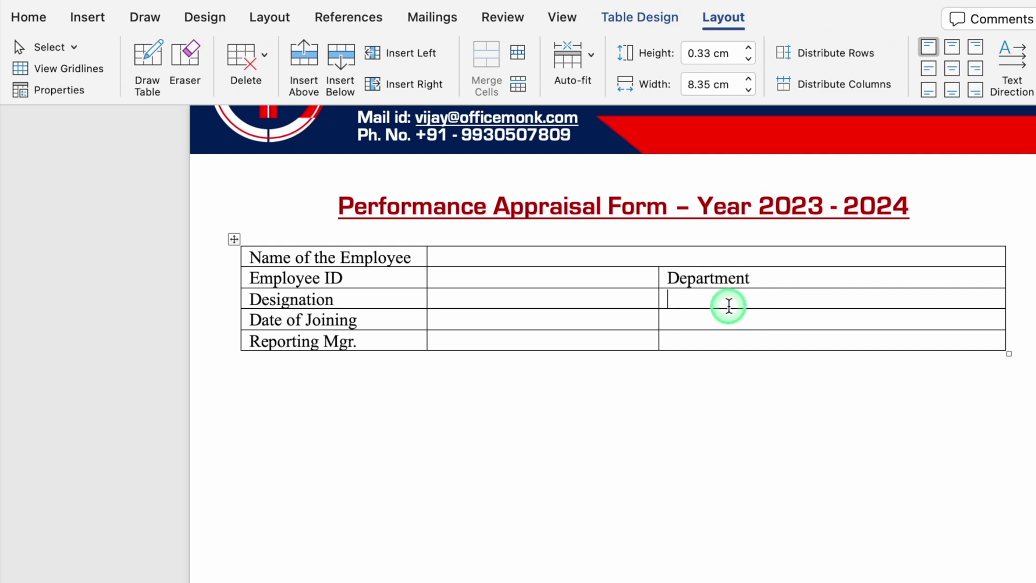
{"action": "type", "text": "Location"}
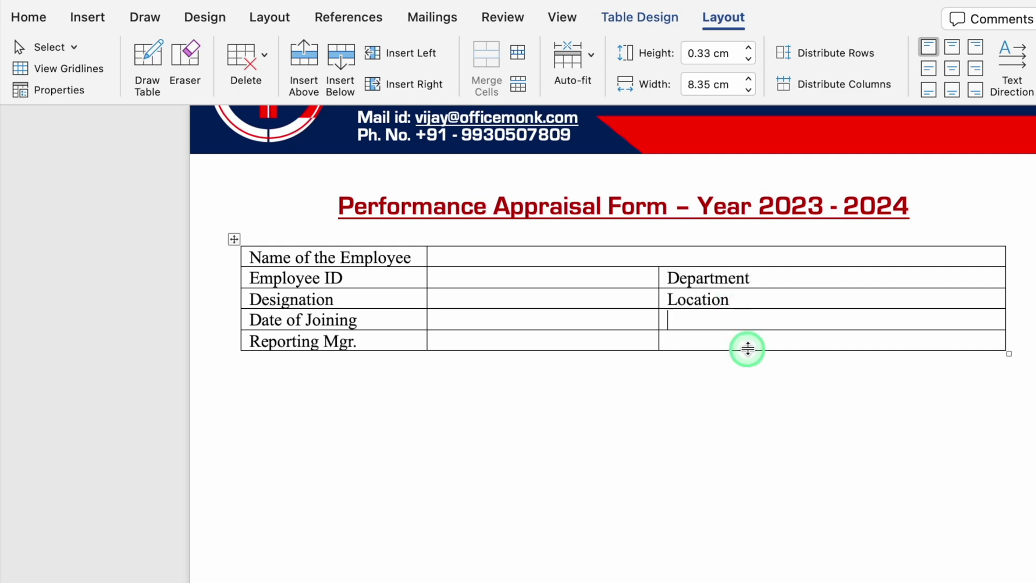
{"action": "type", "text": "Total Exp"}
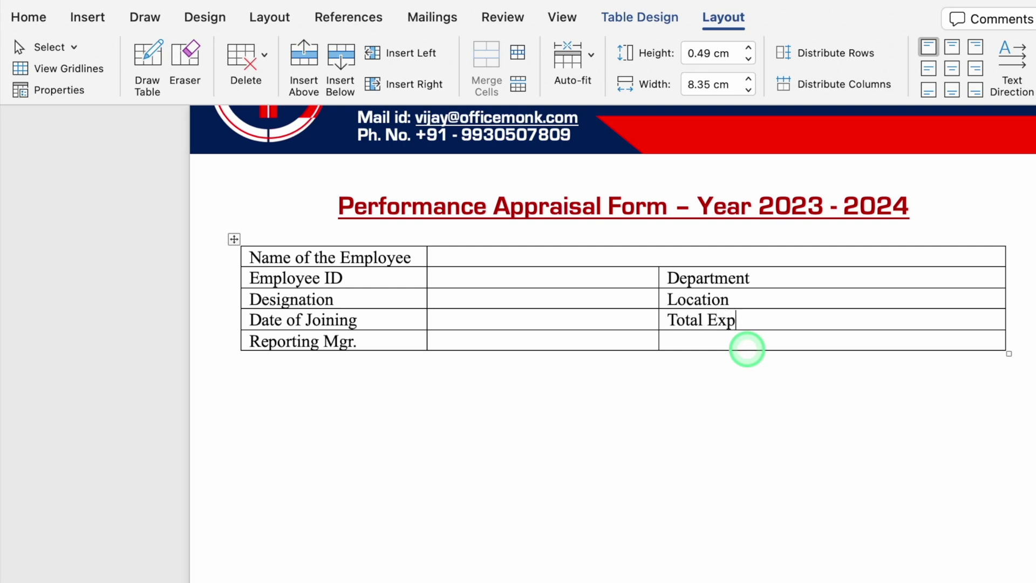
{"action": "type", "text": "erience"}
{"action": "left_click", "coordinate": [747, 346]}
{"action": "type", "text": "Current CTC"}
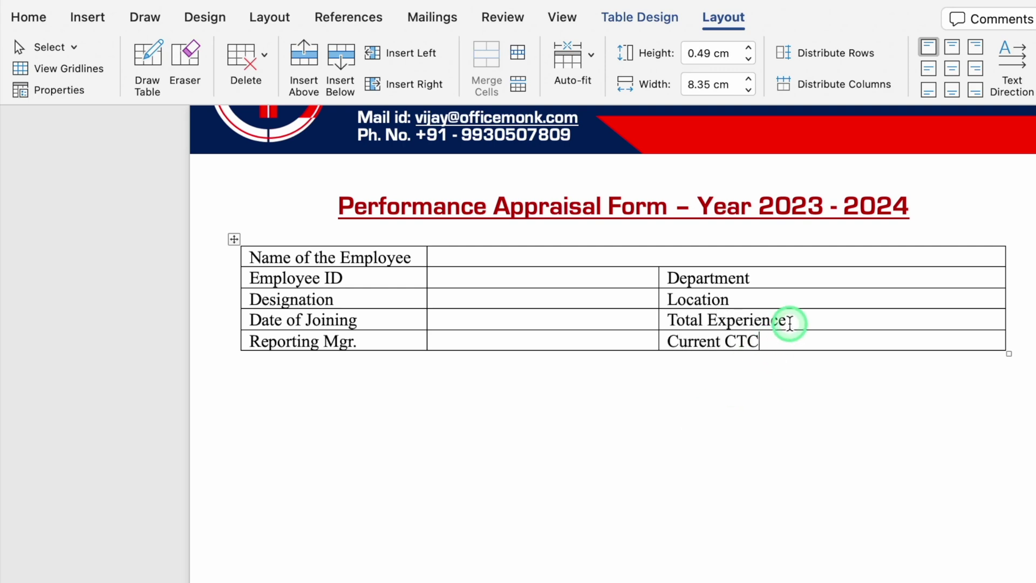
{"action": "left_click", "coordinate": [790, 323]}
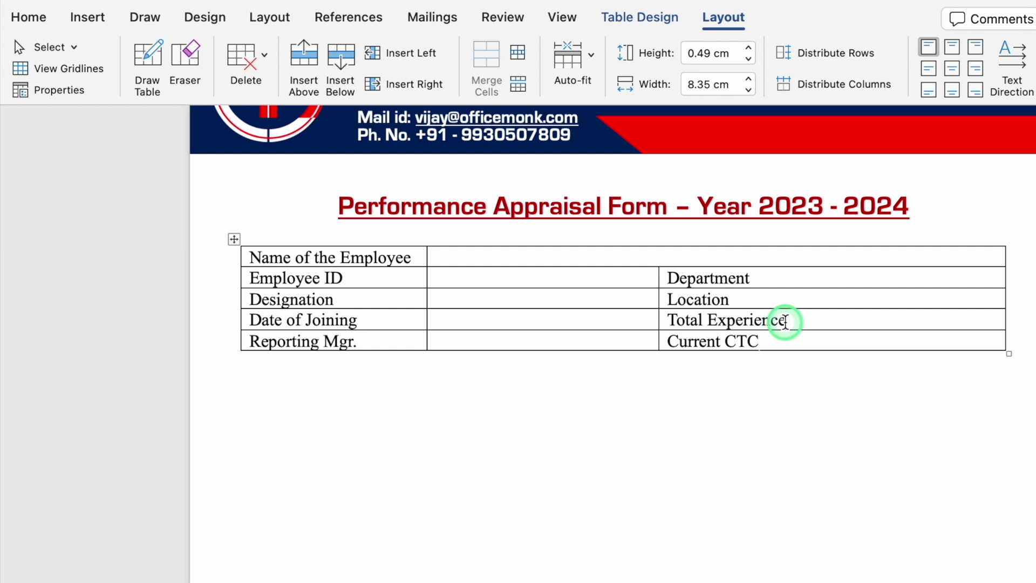
{"action": "key", "text": "BackSpace"}
{"action": "key", "text": "BackSpace"}
{"action": "key", "text": "BackSpace"}
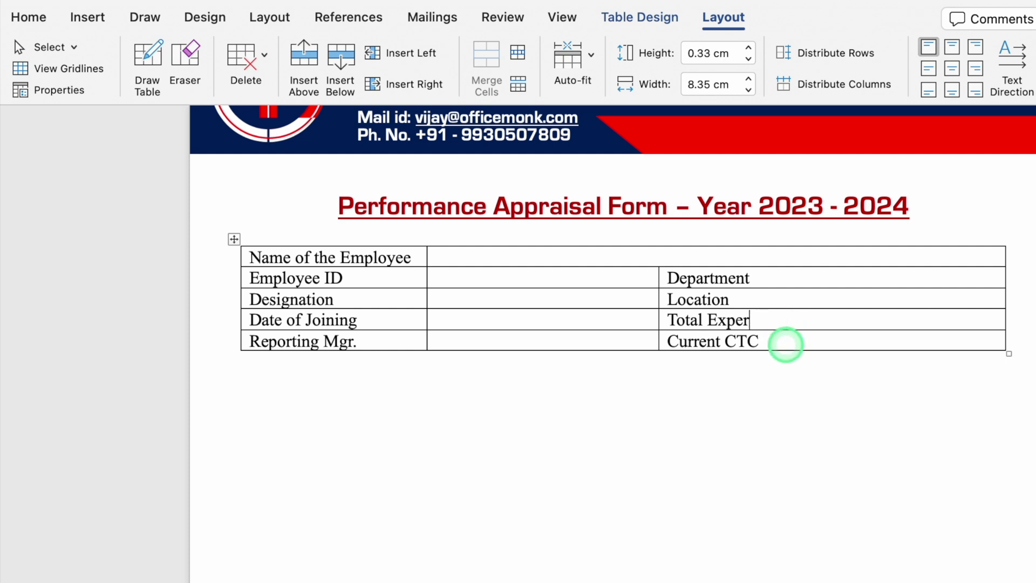
{"action": "type", "text": "."}
- Split the right column again to add an empty fourth value column
{"action": "left_click", "coordinate": [147, 62]}
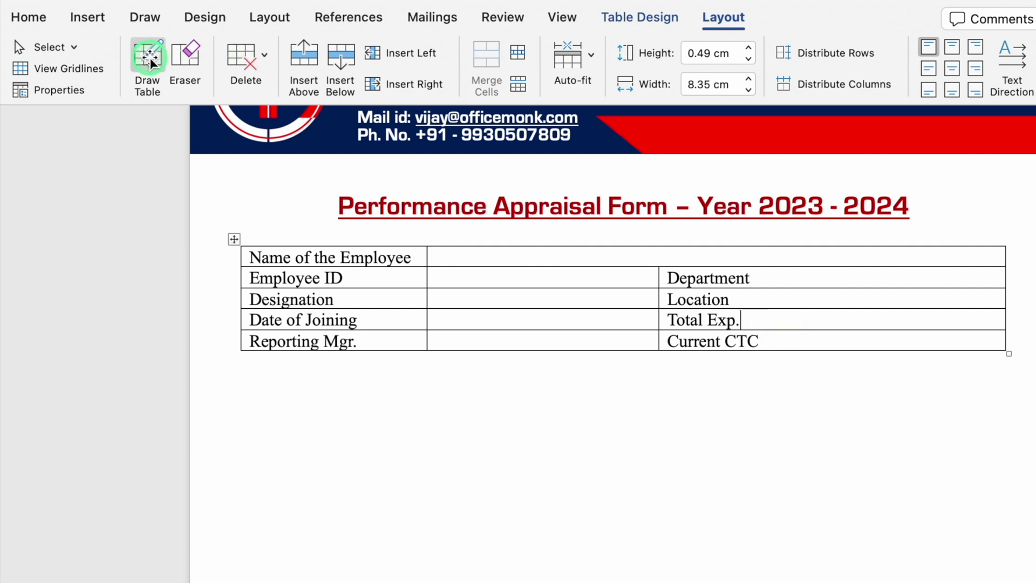
{"action": "left_click_drag", "start_coordinate": [777, 268], "coordinate": [781, 339]}
{"action": "key", "text": "Escape"}
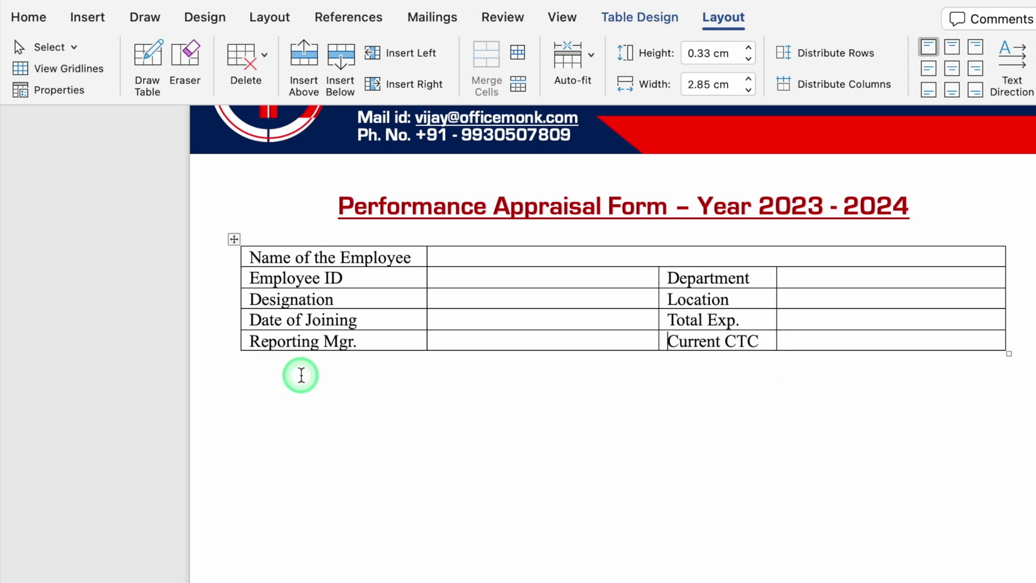
{"action": "left_click", "coordinate": [292, 373]}
{"action": "left_click", "coordinate": [88, 18]}
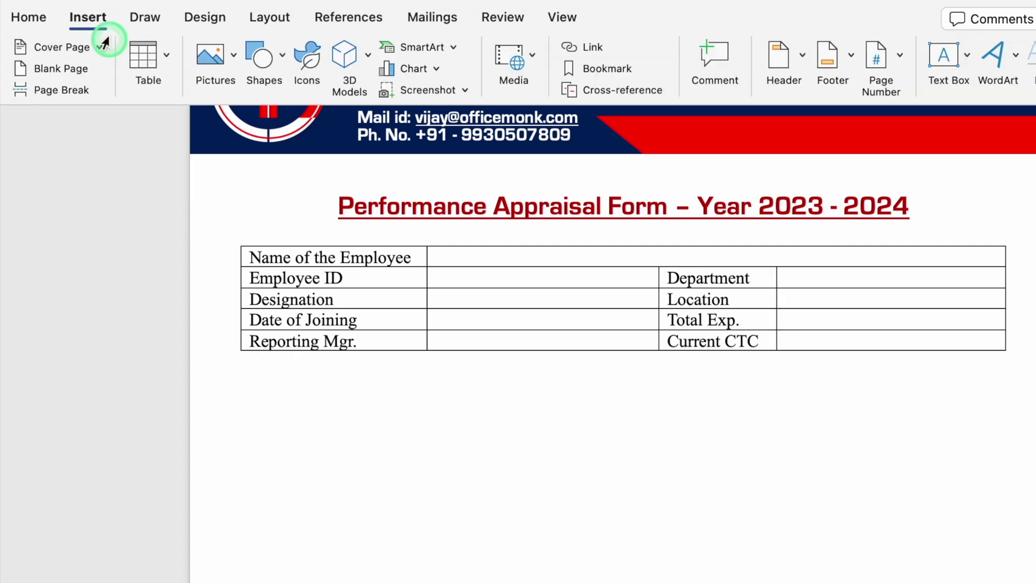
- Set the Insert Table dialog to 2 columns and 12 rows
{"action": "left_click", "coordinate": [168, 56]}
{"action": "left_click", "coordinate": [214, 295]}
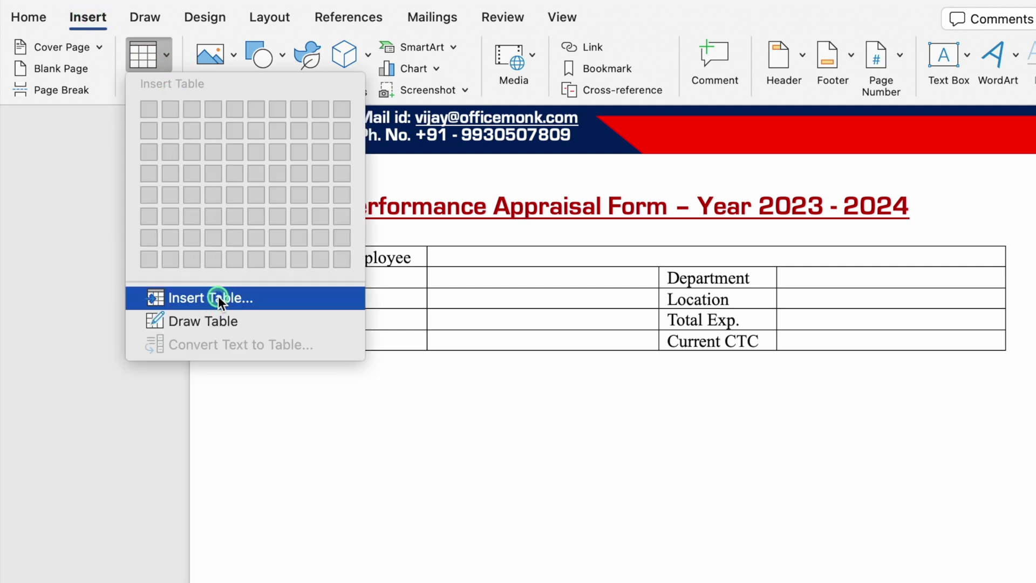
{"action": "left_click", "coordinate": [218, 296]}
{"action": "left_click", "coordinate": [661, 143]}
{"action": "left_click", "coordinate": [661, 143]}
{"action": "left_click", "coordinate": [661, 144]}
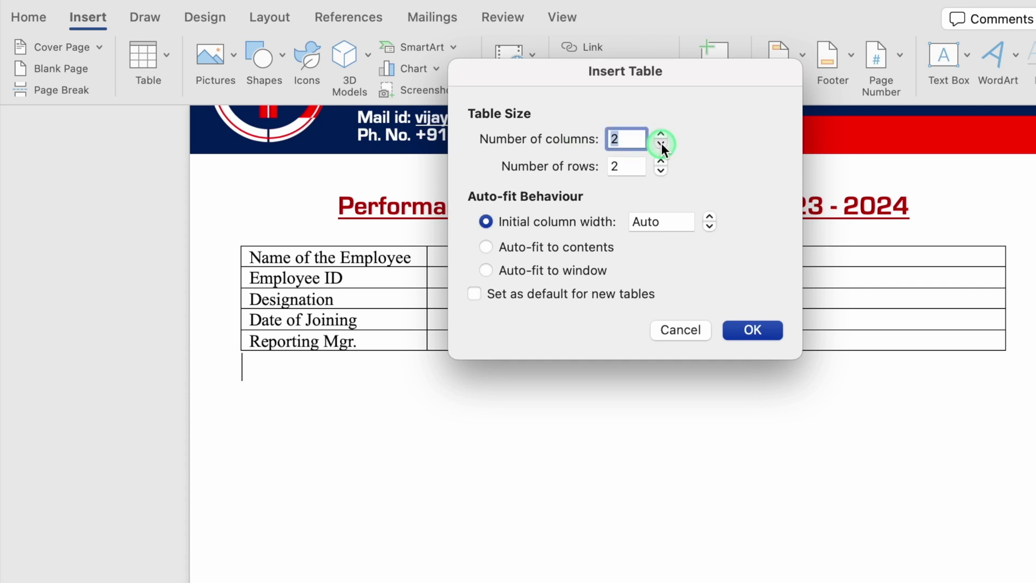
{"action": "left_click", "coordinate": [661, 172]}
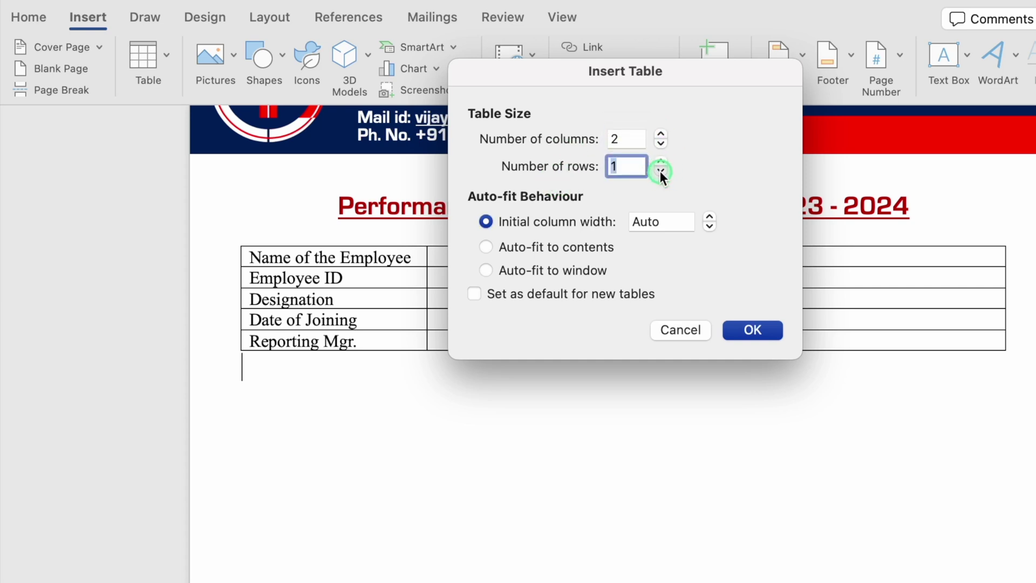
{"action": "left_click", "coordinate": [661, 162]}
{"action": "left_click", "coordinate": [661, 162]}
{"action": "left_click", "coordinate": [661, 162]}
{"action": "left_click", "coordinate": [661, 162]}
- Create the 2-column, 12-row table, narrow its first column, and type A in the first cell
{"action": "left_click", "coordinate": [752, 330]}
{"action": "left_click_drag", "start_coordinate": [584, 372], "coordinate": [326, 378]}
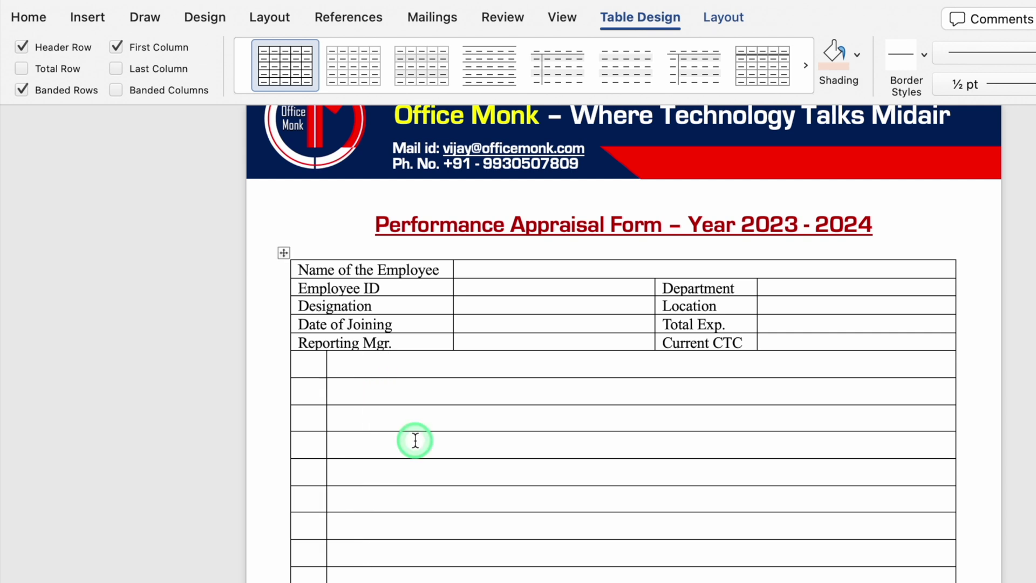
{"action": "type", "text": "A"}
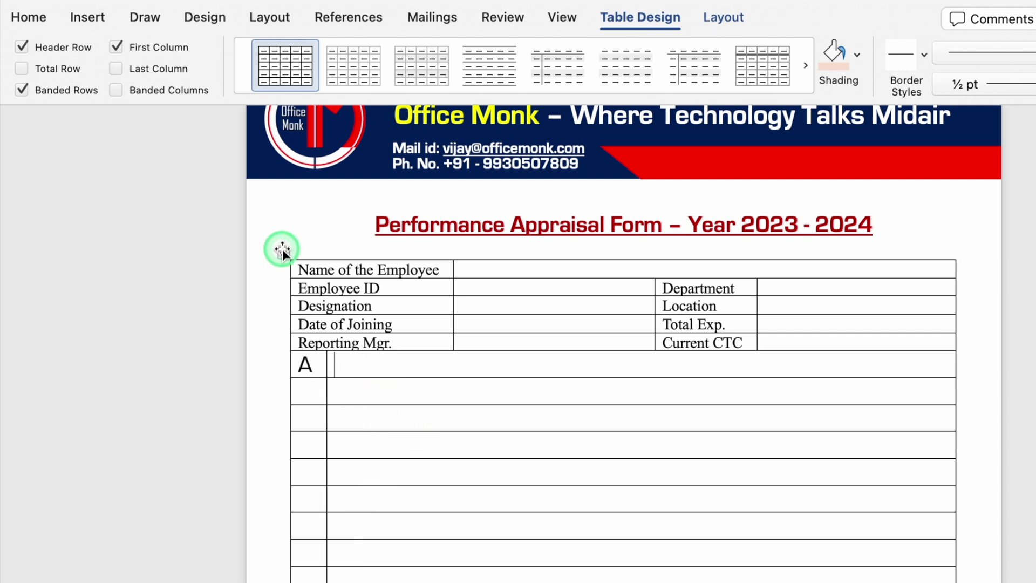
- Set the new table's text to Times New Roman 12
{"action": "left_click", "coordinate": [282, 251]}
{"action": "left_click", "coordinate": [29, 18]}
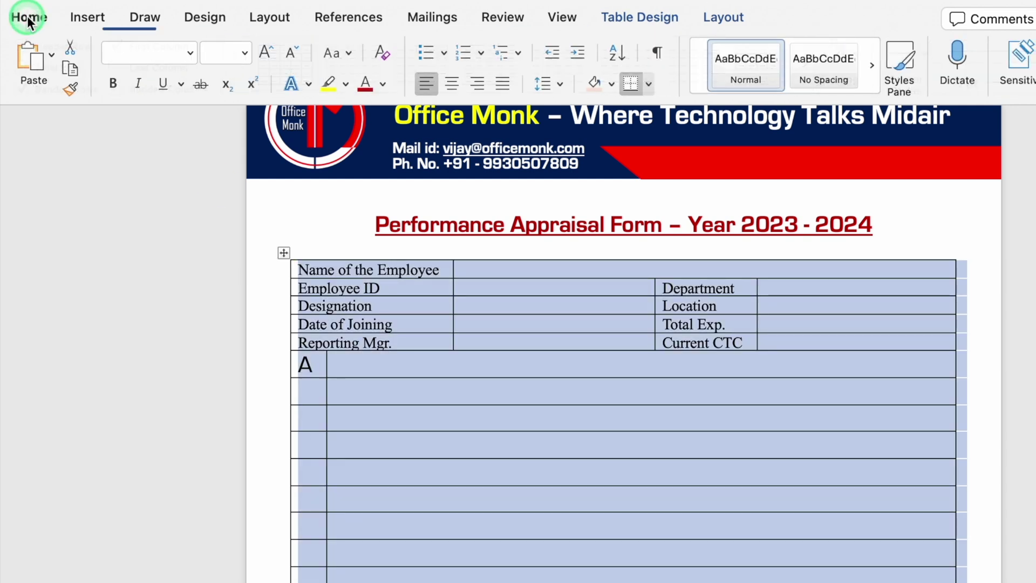
{"action": "left_click", "coordinate": [188, 52]}
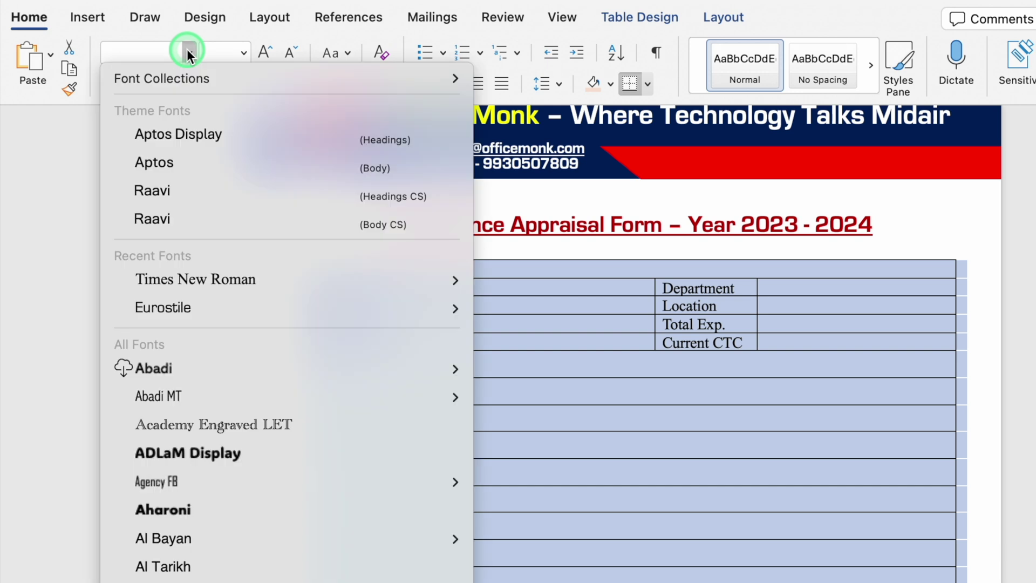
{"action": "left_click", "coordinate": [244, 52]}
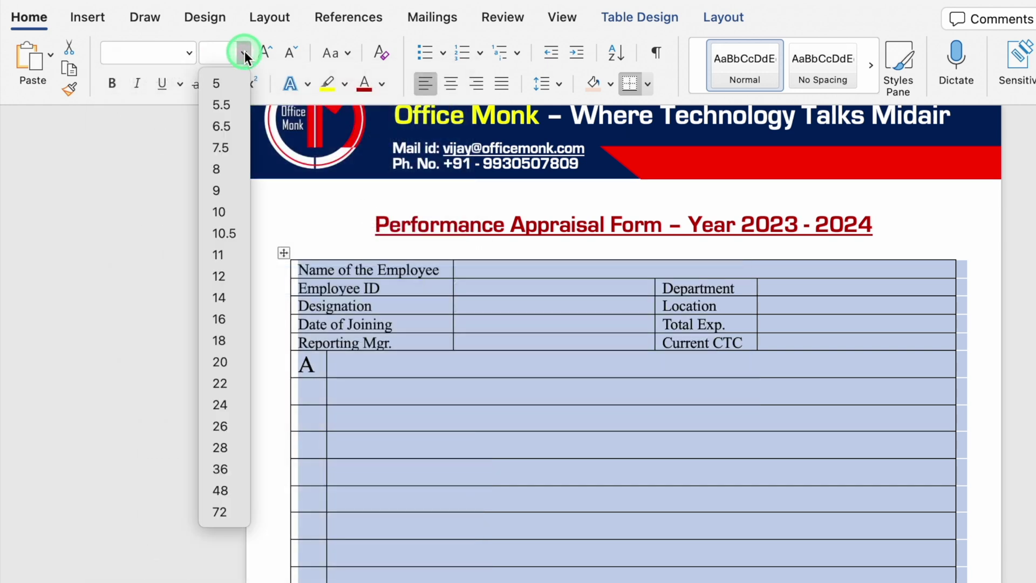
{"action": "left_click", "coordinate": [220, 276]}
{"action": "left_click_drag", "start_coordinate": [296, 358], "coordinate": [425, 361]}
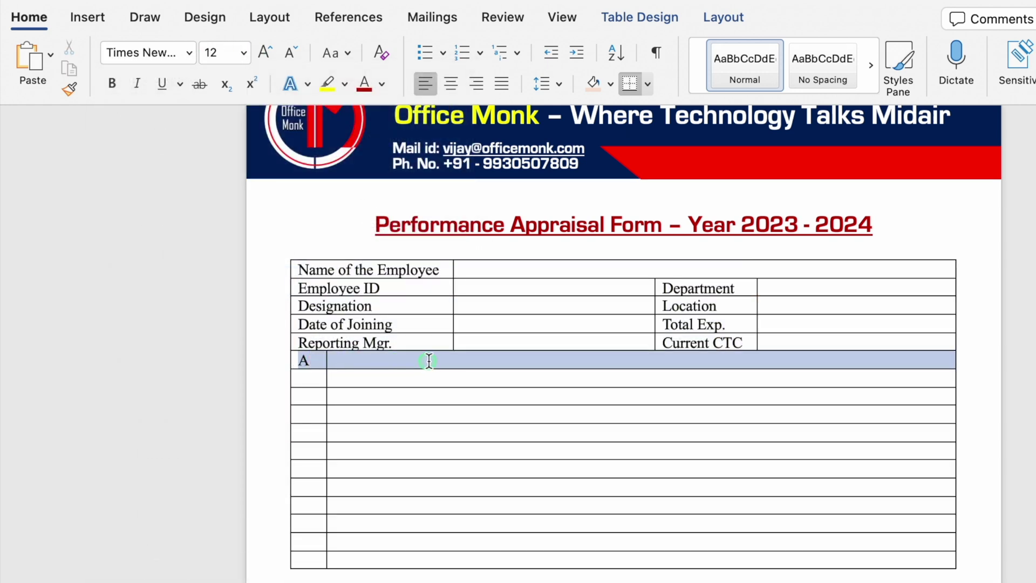
- Shade row A light blue and title it 'Key Responsibilities, Current (To be filled by the Reporting Manager)'
{"action": "left_click", "coordinate": [610, 84]}
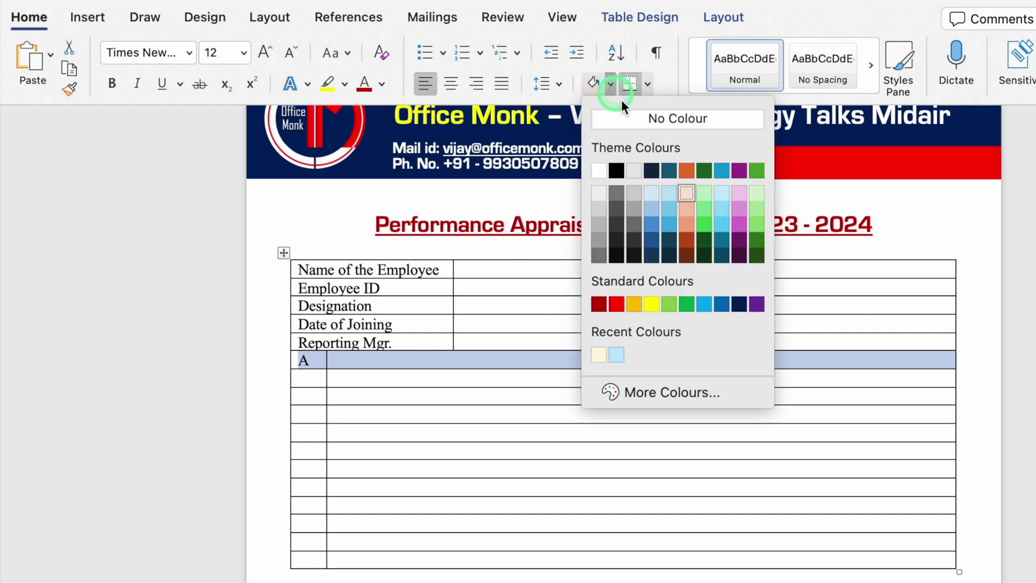
{"action": "left_click", "coordinate": [652, 207]}
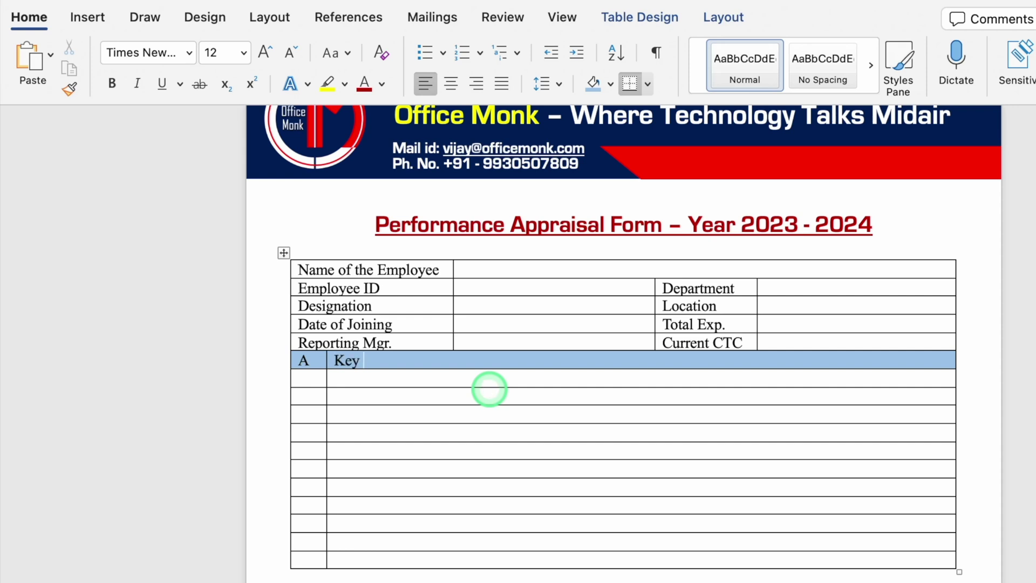
{"action": "type", "text": "Responsibilities, Current "}
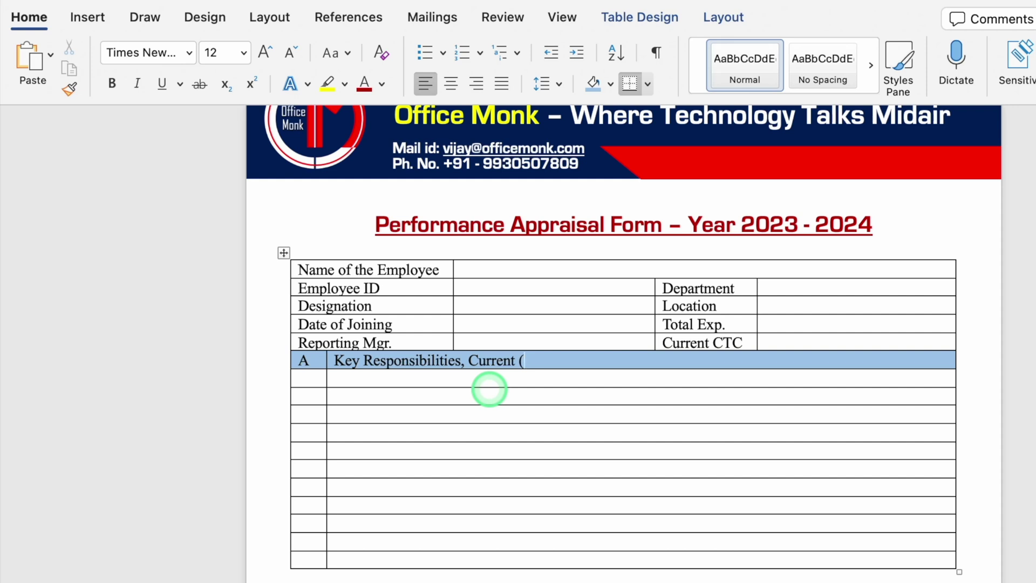
{"action": "type", "text": "(To be filled by the Reporting Manager)"}
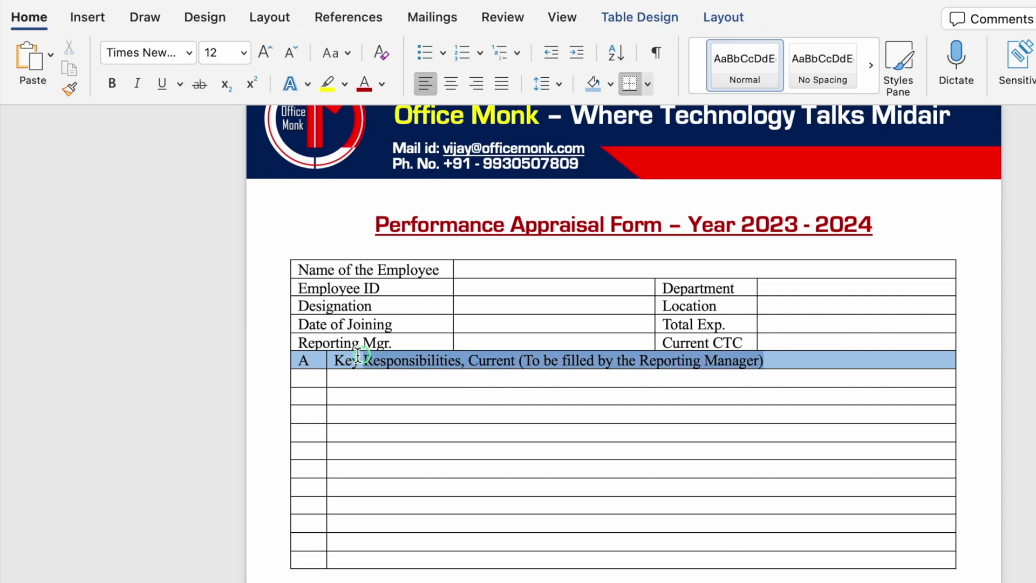
- Centre the section A header text and make its row slightly taller
{"action": "left_click_drag", "start_coordinate": [347, 357], "coordinate": [310, 360]}
{"action": "key", "text": "super+c"}
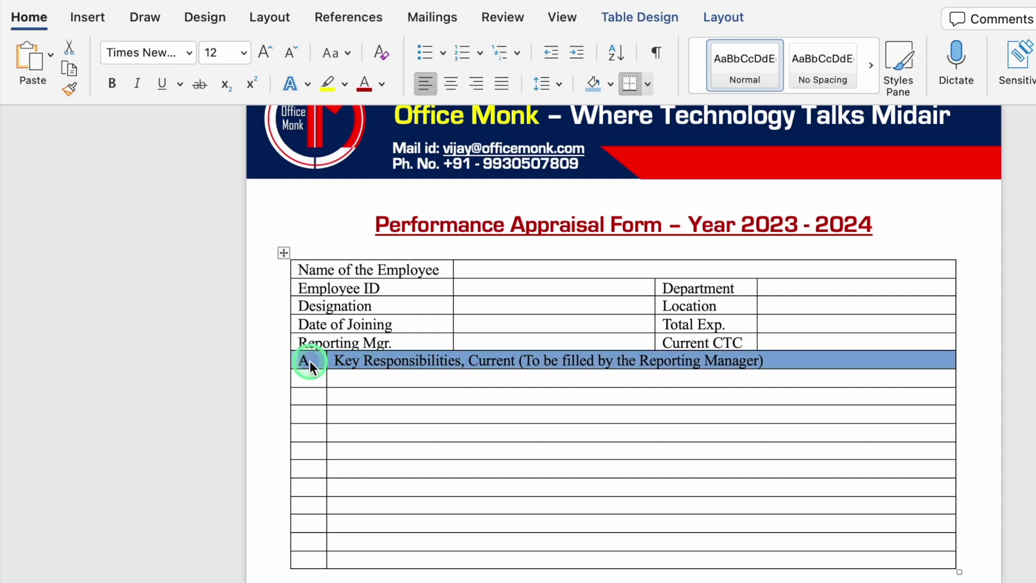
{"action": "left_click", "coordinate": [450, 84]}
{"action": "left_click", "coordinate": [723, 18]}
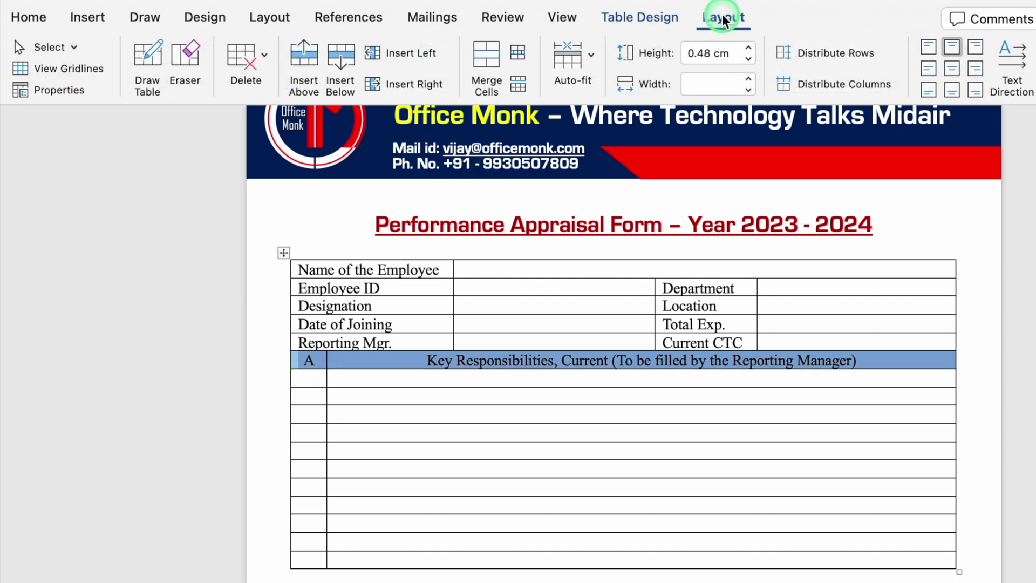
{"action": "left_click", "coordinate": [749, 49]}
- Number the rows beneath section A 1–4
{"action": "left_click", "coordinate": [347, 448]}
{"action": "type", "text": "1"}
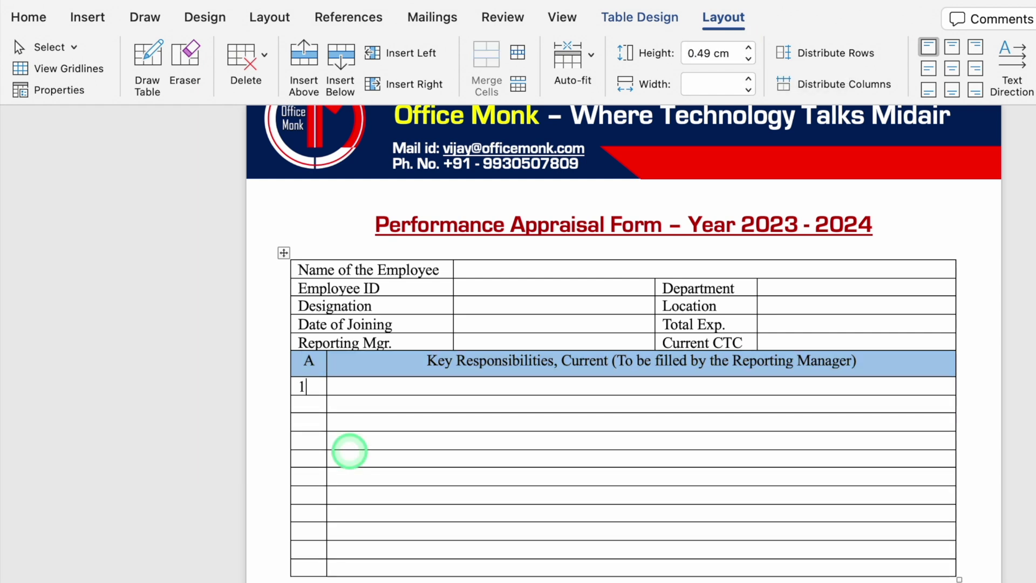
{"action": "type", "text": "2"}
{"action": "key", "text": "Down"}
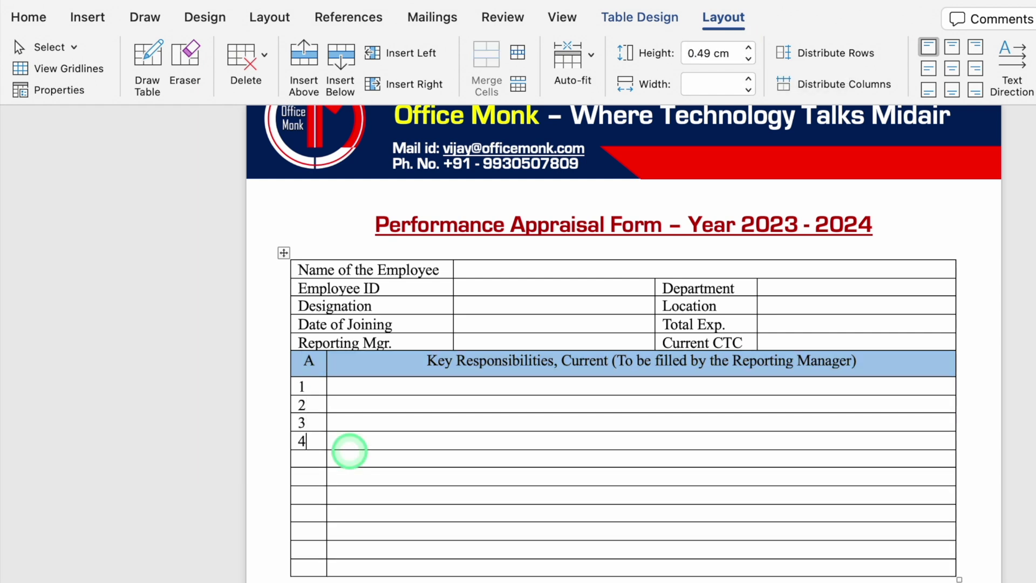
{"action": "left_click_drag", "start_coordinate": [867, 360], "coordinate": [278, 372]}
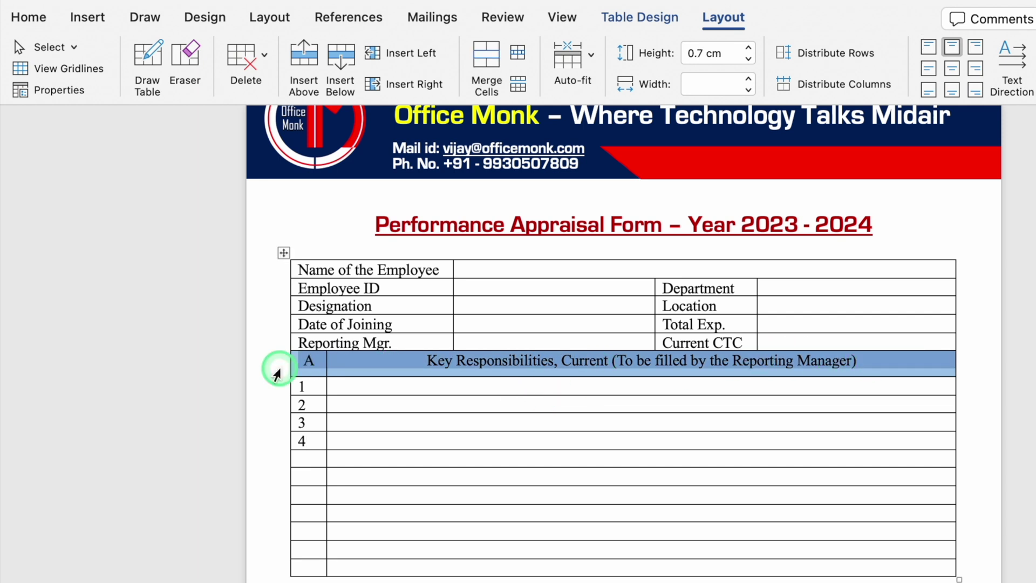
- Paste a copy of the section A header row into the empty row below item 4
{"action": "left_click", "coordinate": [316, 460]}
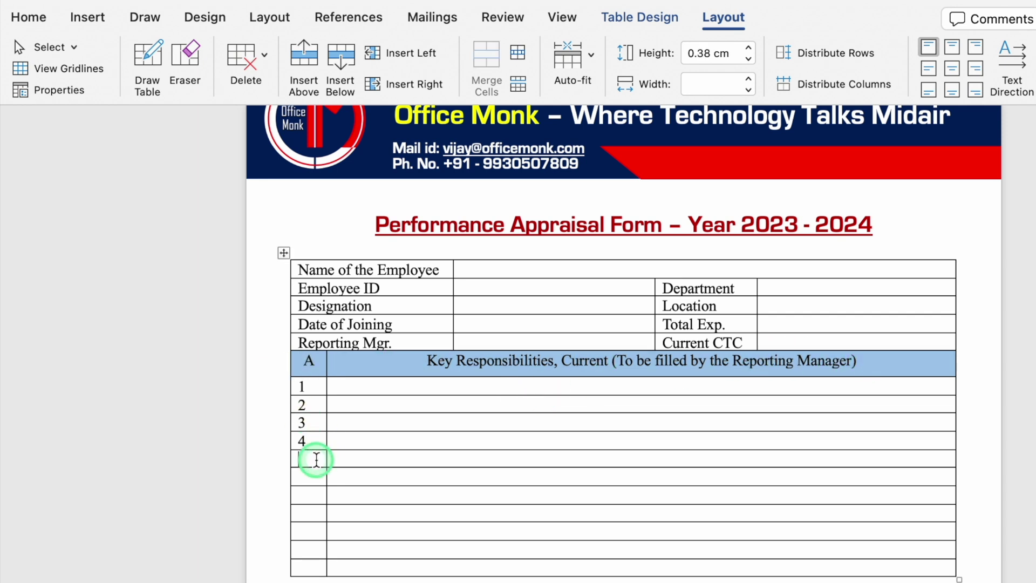
{"action": "key", "text": "super+v"}
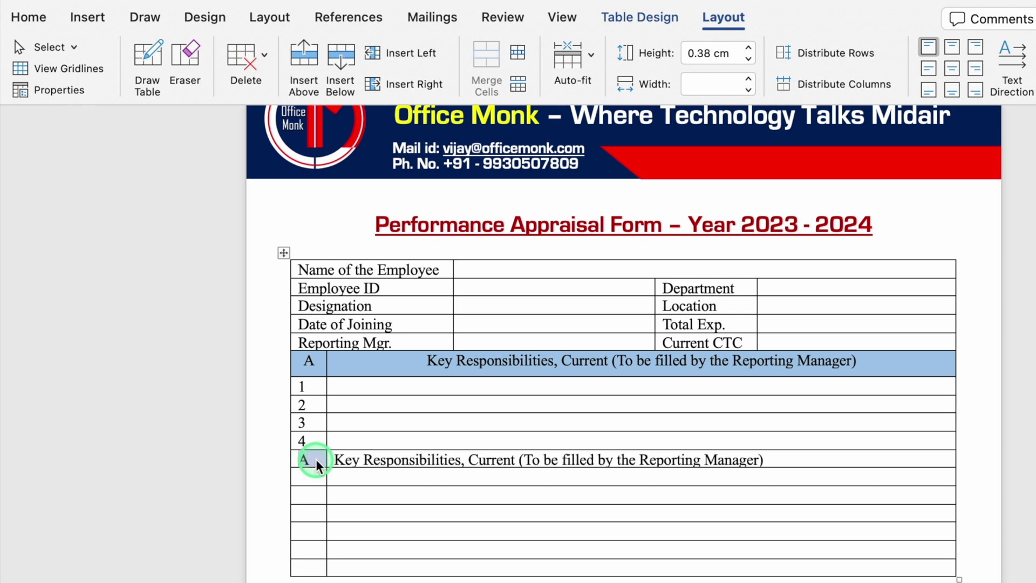
{"action": "left_click_drag", "start_coordinate": [583, 456], "coordinate": [488, 441]}
{"action": "left_click_drag", "start_coordinate": [346, 462], "coordinate": [313, 463]}
{"action": "left_click", "coordinate": [665, 20]}
{"action": "left_click", "coordinate": [852, 53]}
{"action": "left_click", "coordinate": [645, 308]}
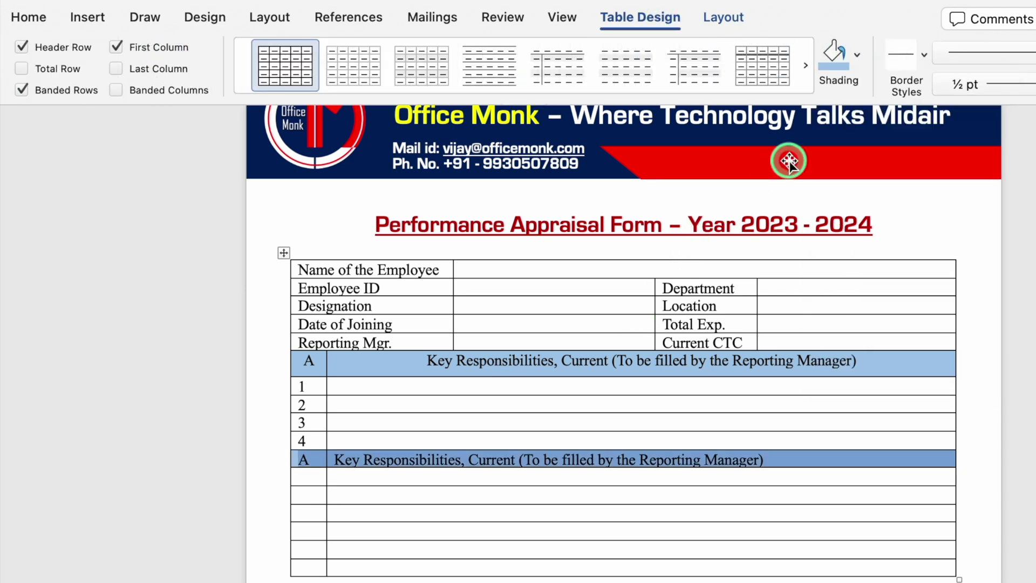
- Centre and bold the copied header row, and bold the original section A header
{"action": "left_click", "coordinate": [28, 19]}
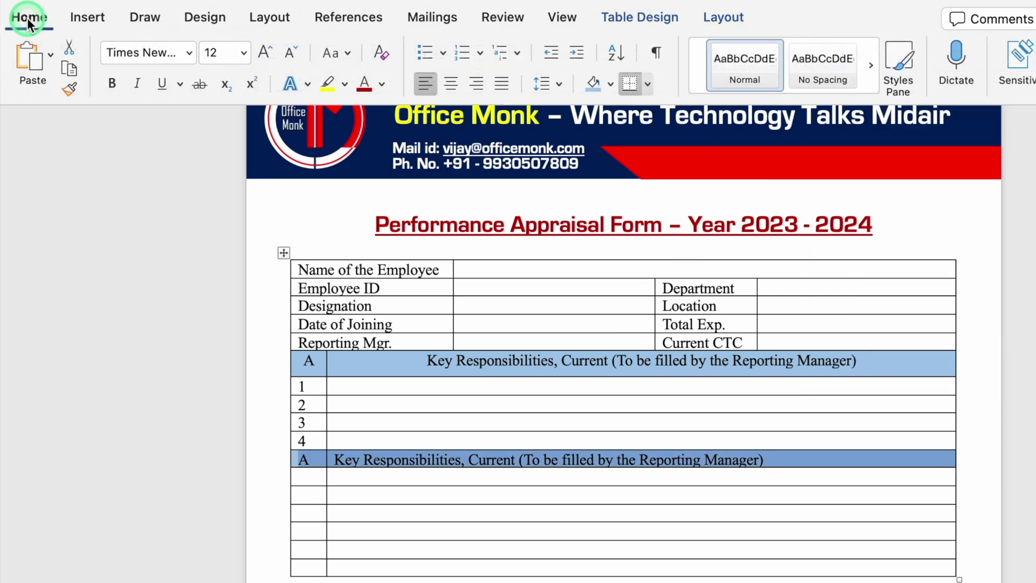
{"action": "left_click", "coordinate": [450, 84]}
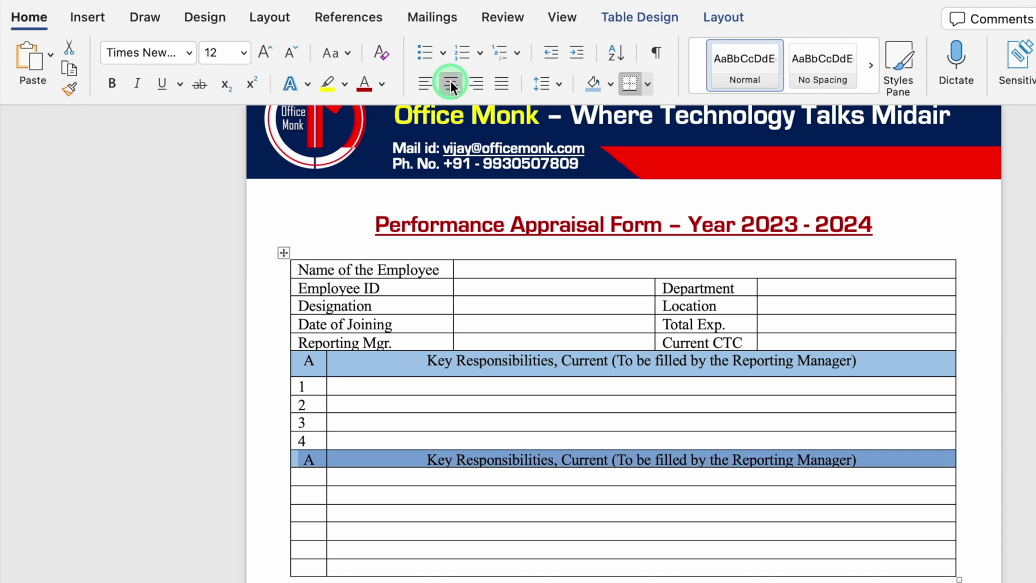
{"action": "left_click", "coordinate": [111, 84]}
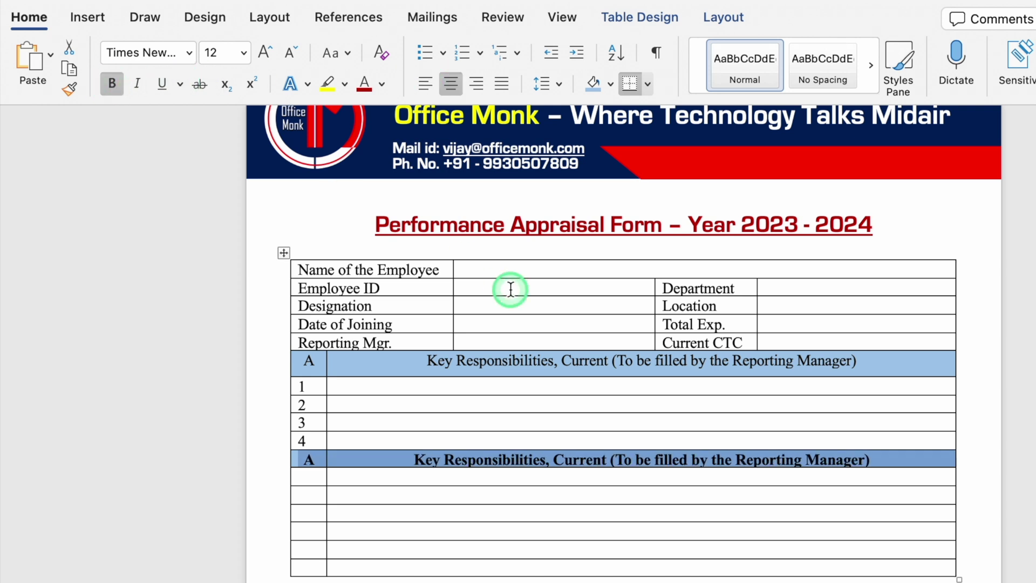
{"action": "left_click_drag", "start_coordinate": [855, 372], "coordinate": [314, 360]}
{"action": "left_click", "coordinate": [112, 84]}
- Raise the copied header row's height to 0.7 cm
{"action": "left_click", "coordinate": [671, 360]}
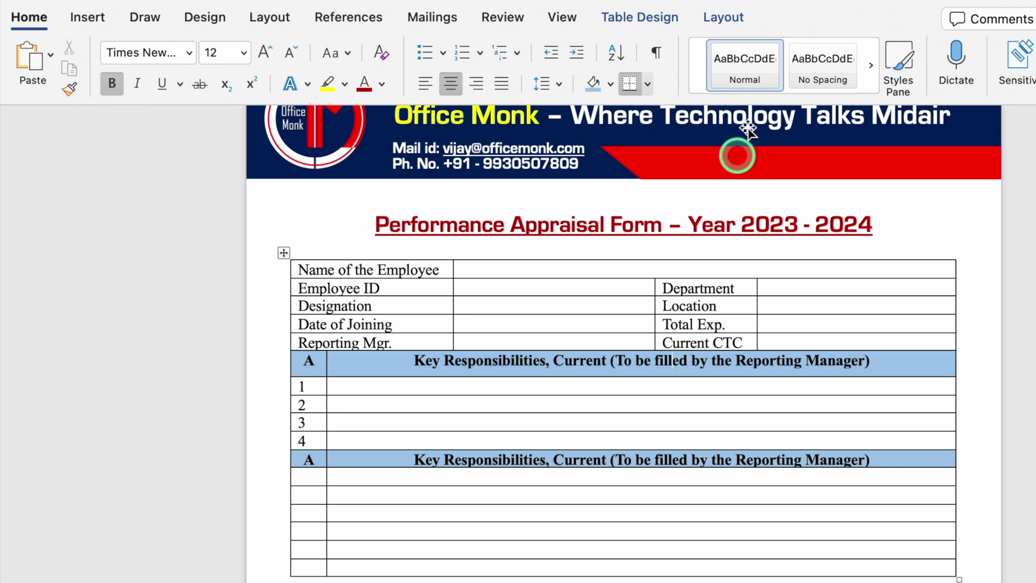
{"action": "left_click", "coordinate": [723, 18]}
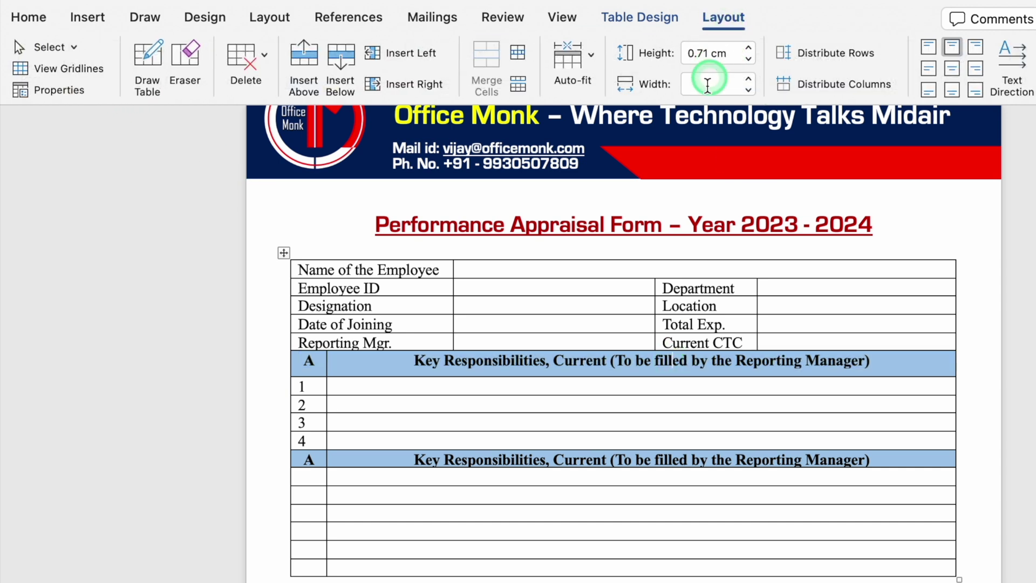
{"action": "left_click", "coordinate": [669, 456]}
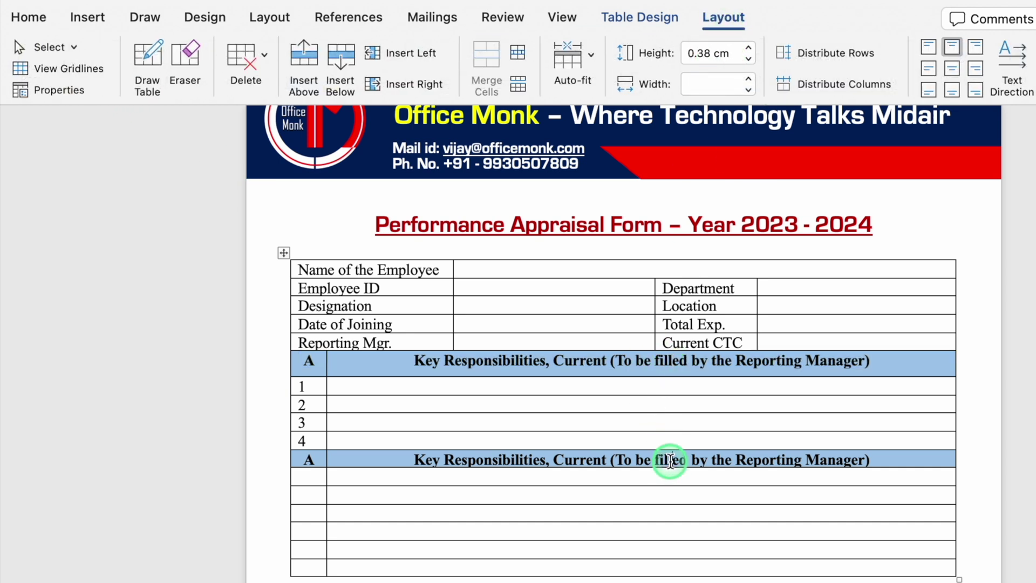
{"action": "left_click", "coordinate": [749, 48]}
{"action": "left_click", "coordinate": [748, 47]}
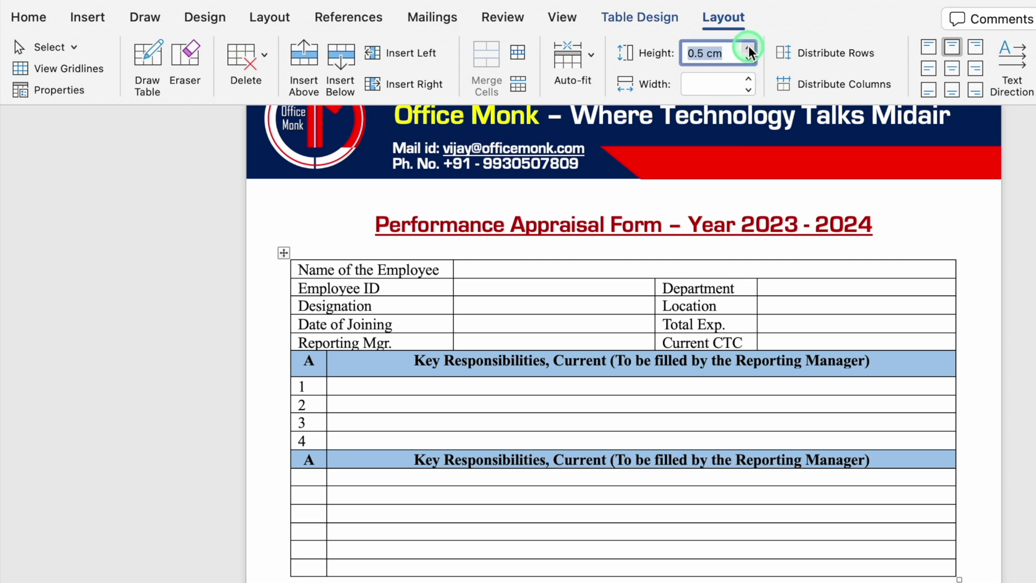
{"action": "left_click", "coordinate": [749, 48]}
{"action": "left_click", "coordinate": [749, 48]}
{"action": "left_click", "coordinate": [311, 487]}
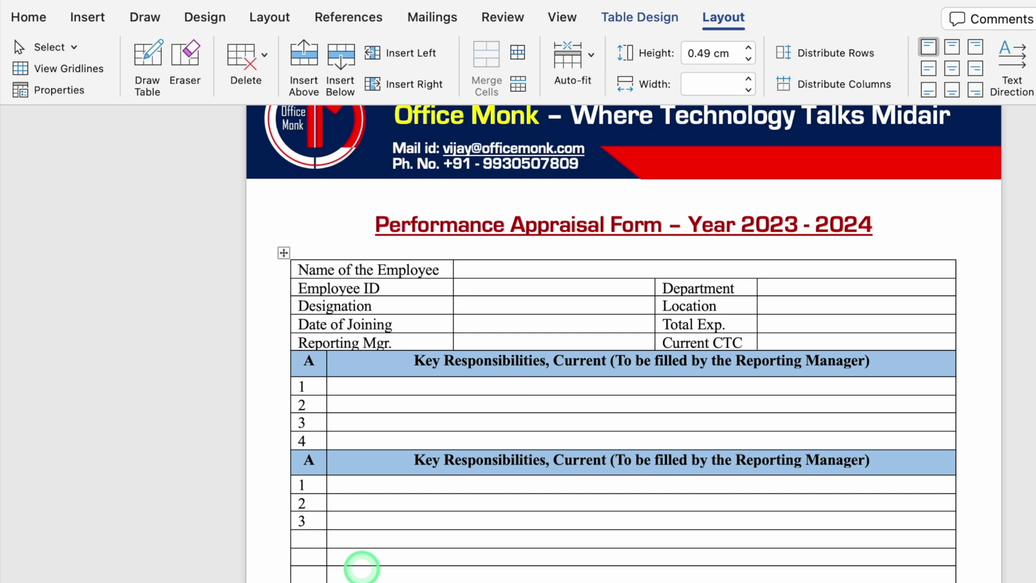
- Finish numbering to 4 and turn the copied header into section B 'Employee's Strength'
{"action": "type", "text": "4"}
{"action": "left_click_drag", "start_coordinate": [608, 460], "coordinate": [423, 465]}
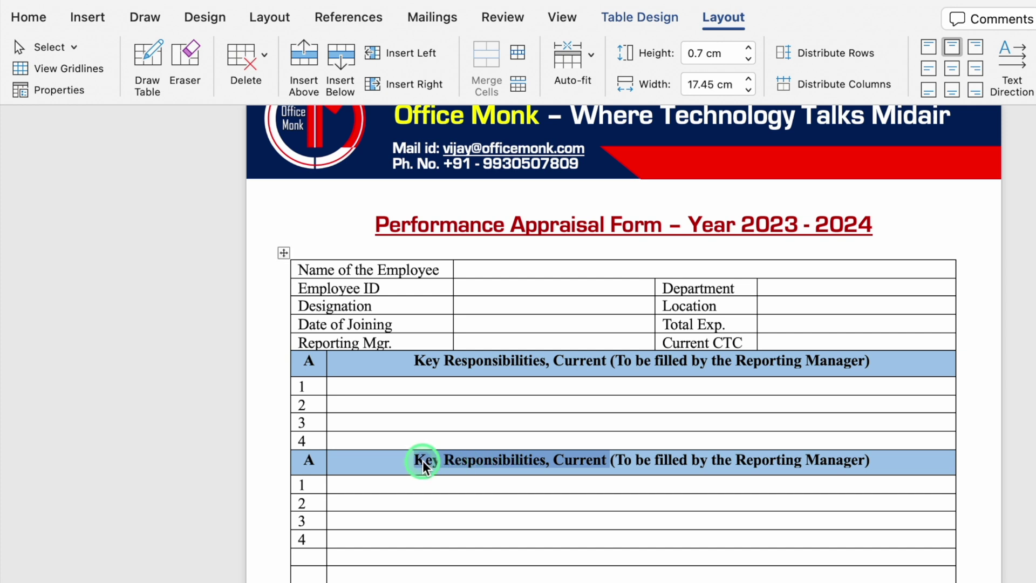
{"action": "type", "text": "Employee's Strength"}
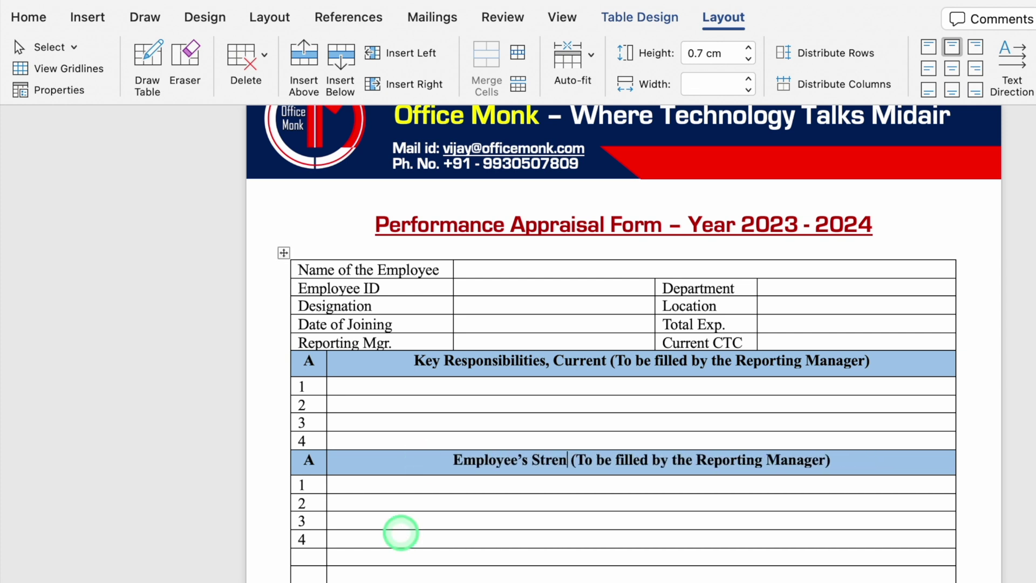
{"action": "left_click", "coordinate": [302, 462]}
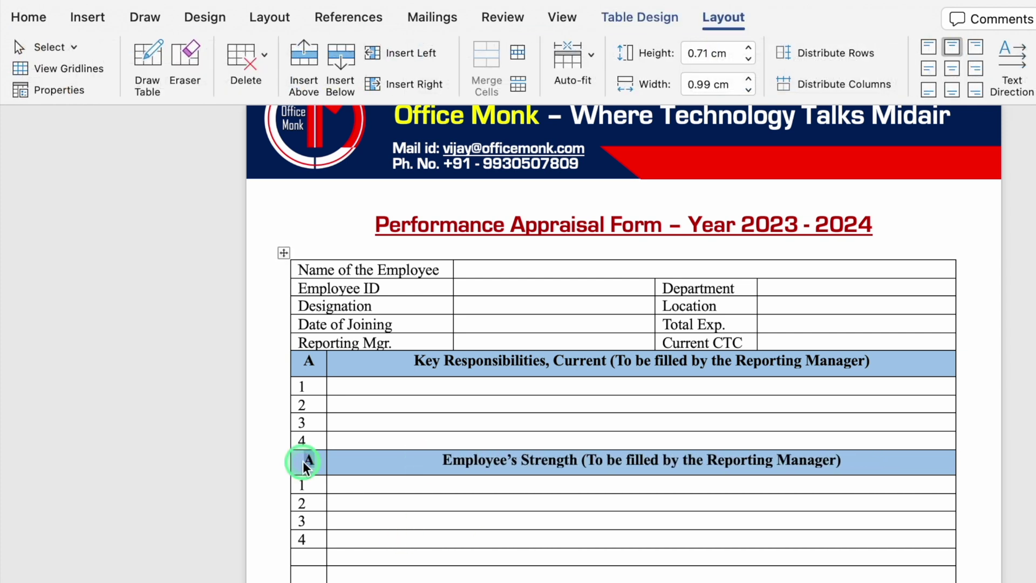
{"action": "left_click", "coordinate": [362, 538]}
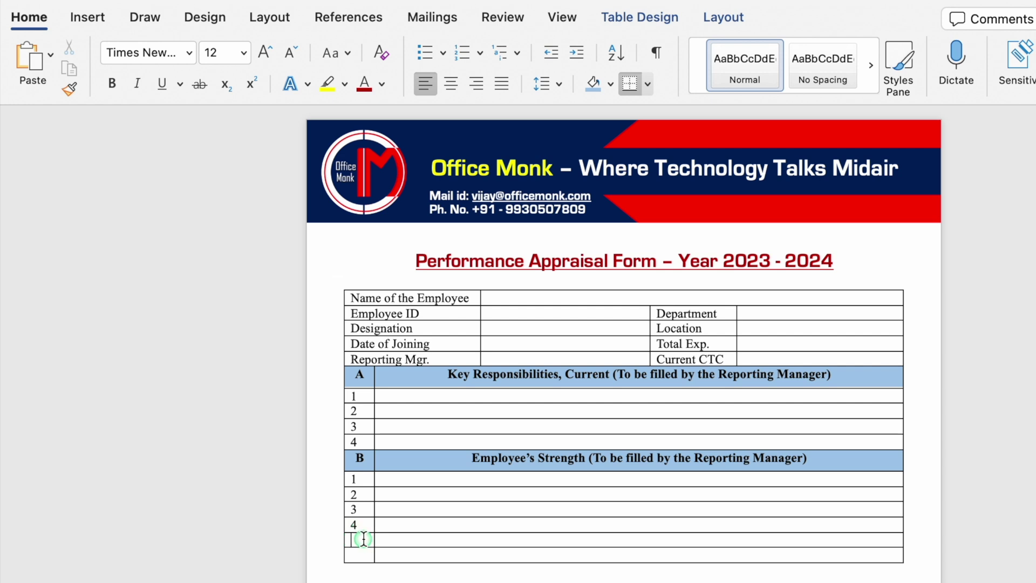
- Shade the empty row after section B's items light blue and set its height to 0.7 cm
{"action": "left_click_drag", "start_coordinate": [363, 538], "coordinate": [457, 539]}
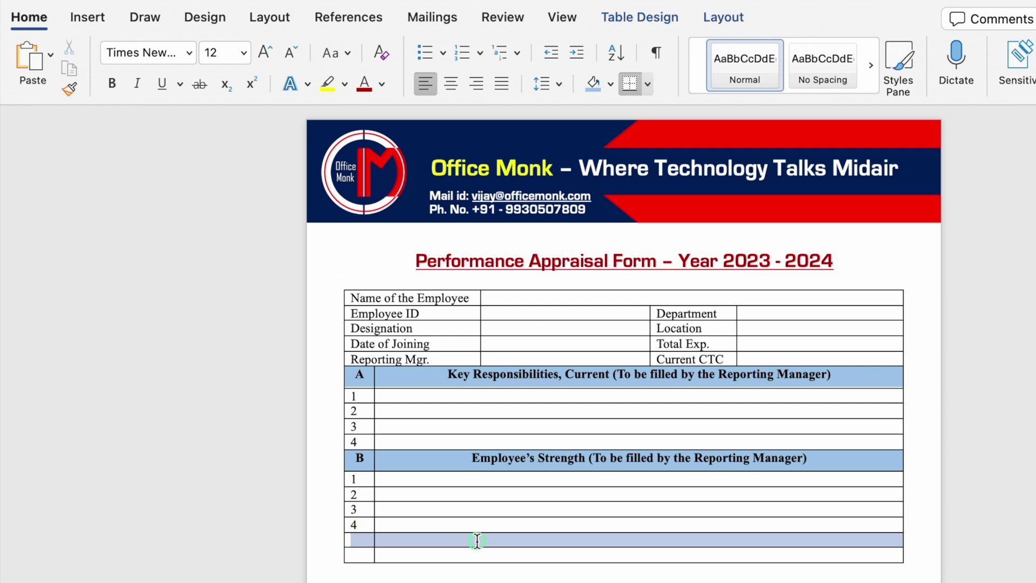
{"action": "left_click", "coordinate": [594, 90]}
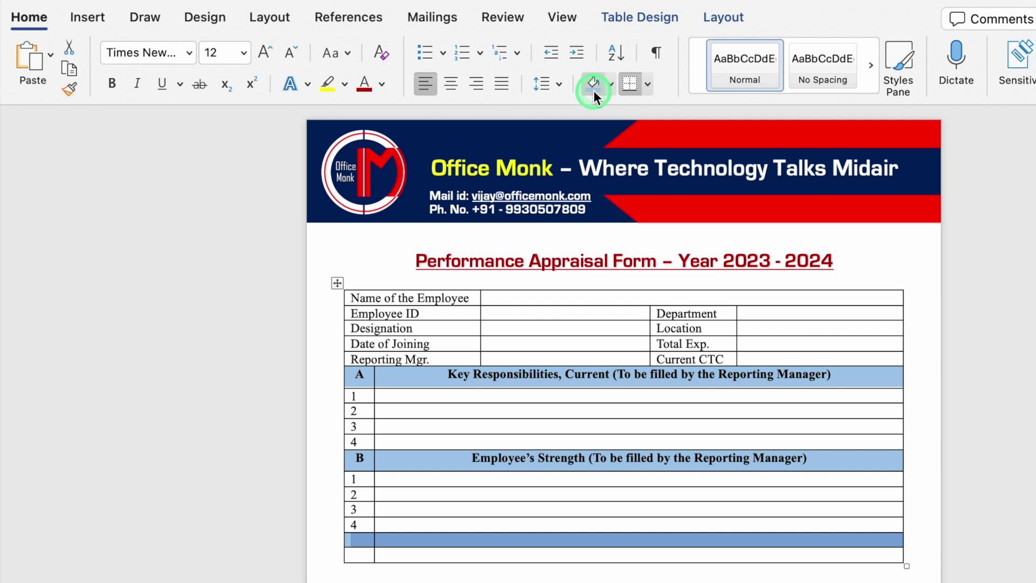
{"action": "left_click", "coordinate": [724, 17]}
{"action": "left_click", "coordinate": [749, 48]}
{"action": "left_click", "coordinate": [749, 47]}
{"action": "left_click", "coordinate": [749, 47]}
- Make the section C row bold and start its title with 'Employee's Evaluation ('
{"action": "left_click", "coordinate": [427, 553]}
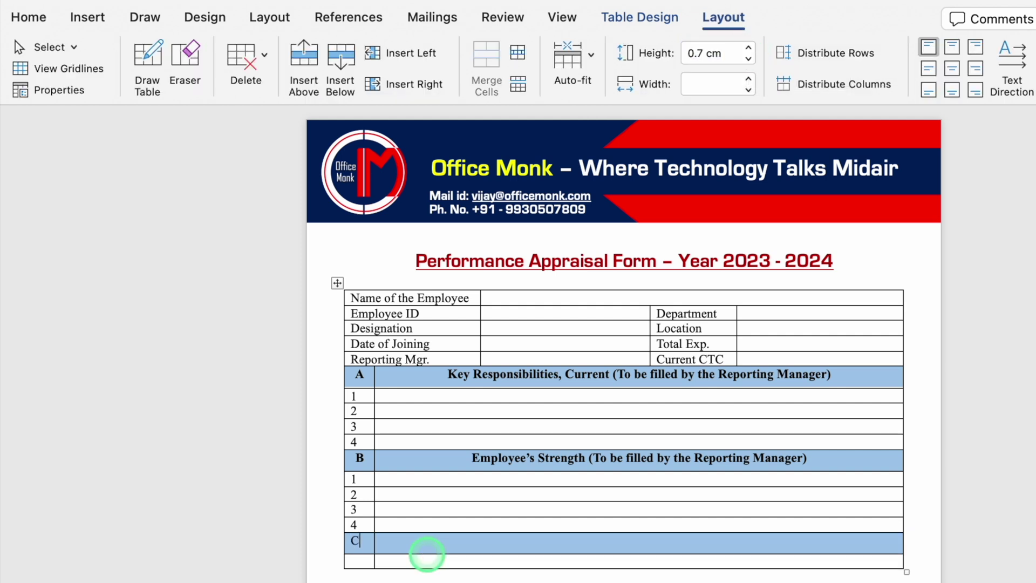
{"action": "left_click_drag", "start_coordinate": [427, 554], "coordinate": [389, 541]}
{"action": "left_click", "coordinate": [28, 18]}
{"action": "left_click", "coordinate": [110, 84]}
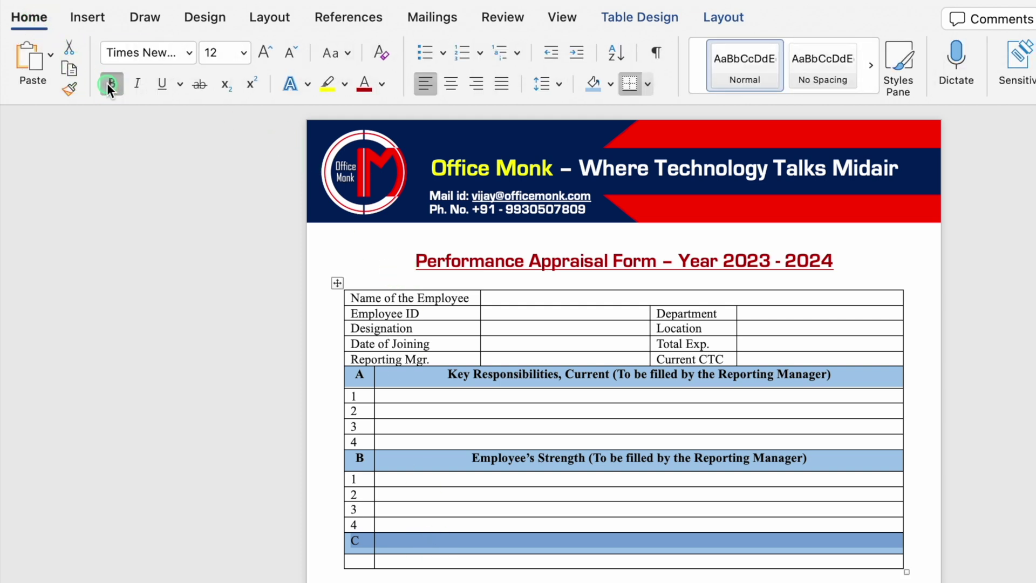
{"action": "left_click", "coordinate": [465, 544]}
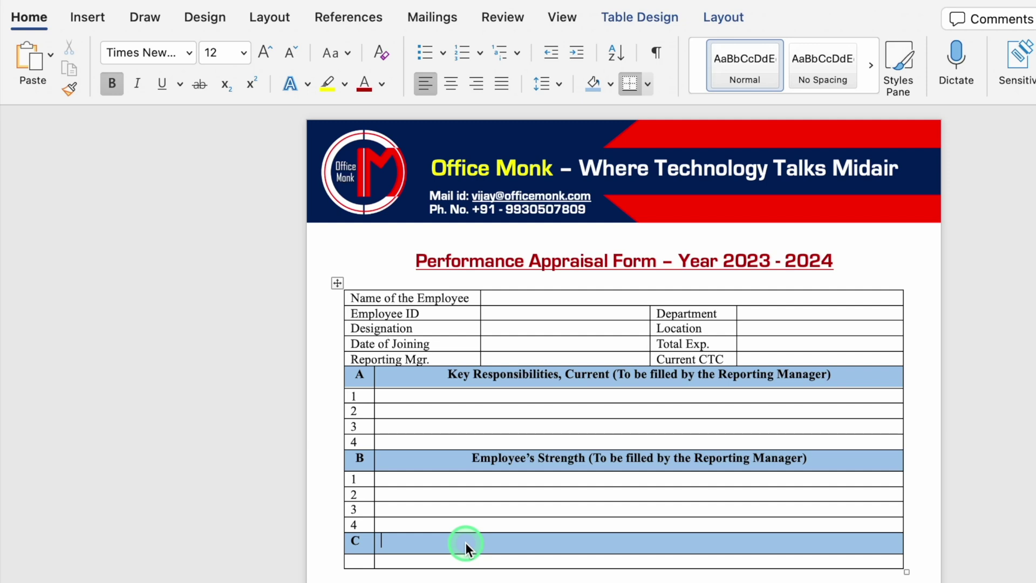
{"action": "type", "text": "Employee's Evaluation ("}
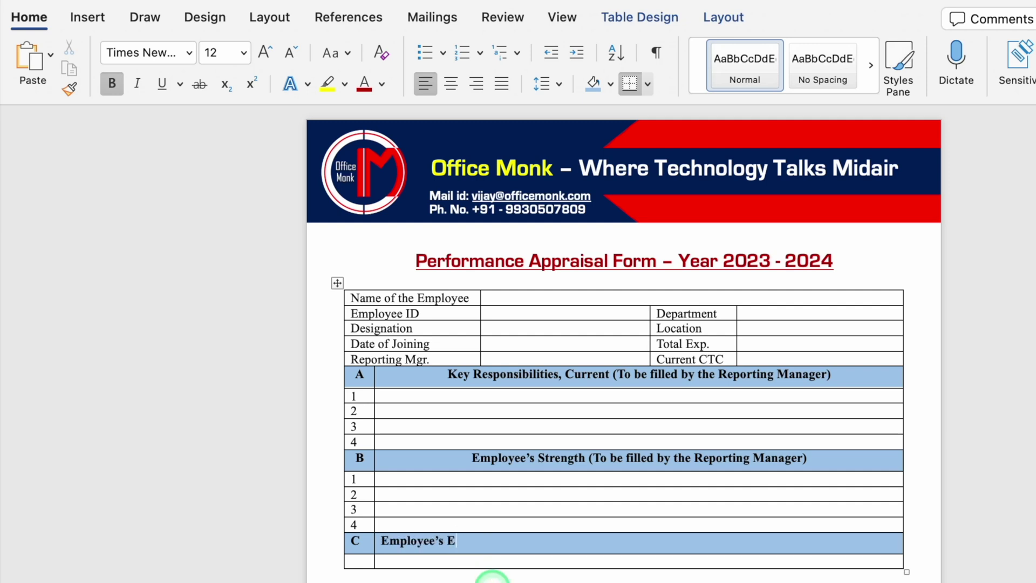
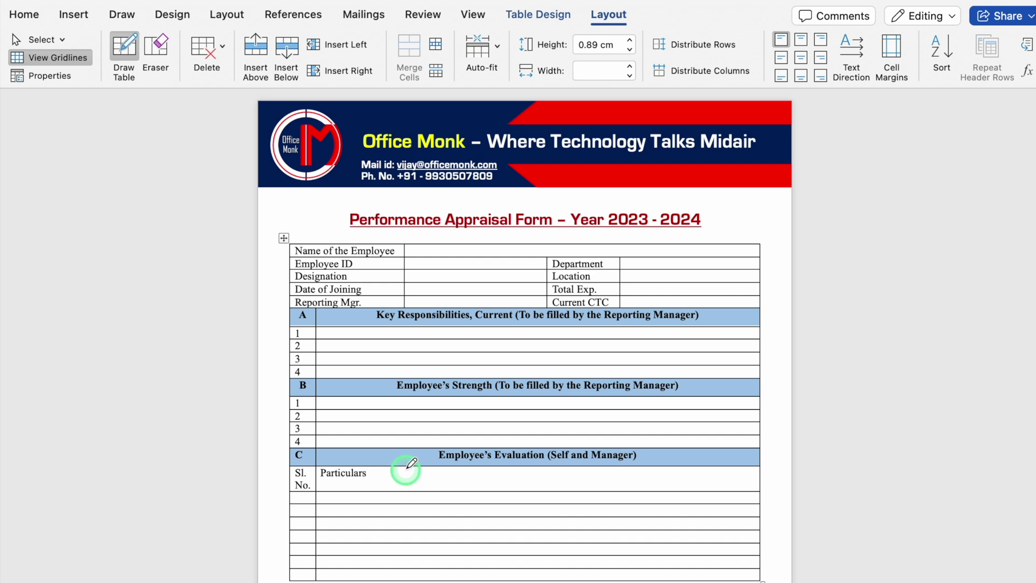
- Draw a new column right of Particulars and head it 'Self - Evaluation'
{"action": "left_click_drag", "start_coordinate": [406, 467], "coordinate": [409, 570]}
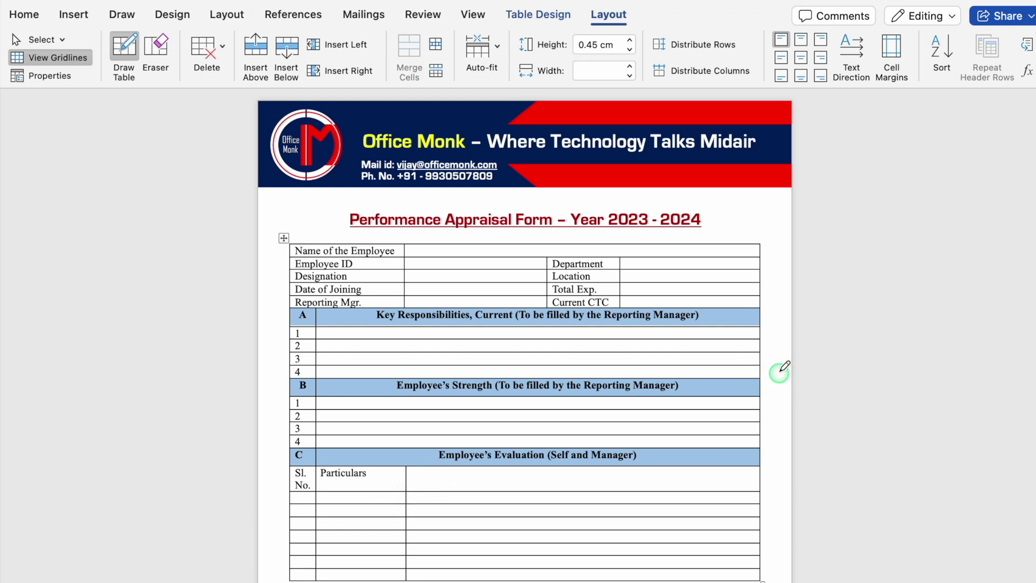
{"action": "left_click", "coordinate": [472, 477]}
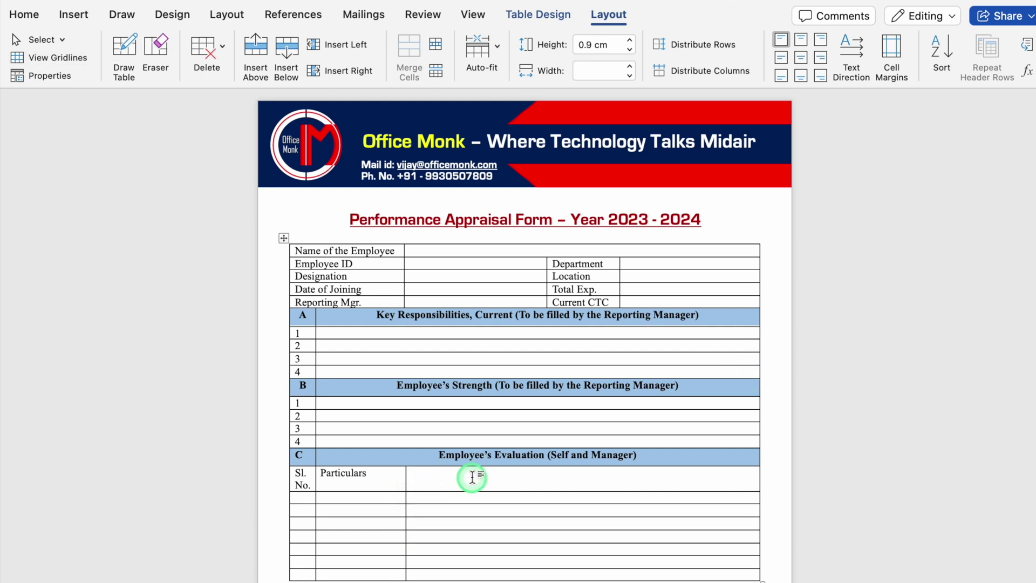
{"action": "type", "text": "Self - Evaluation"}
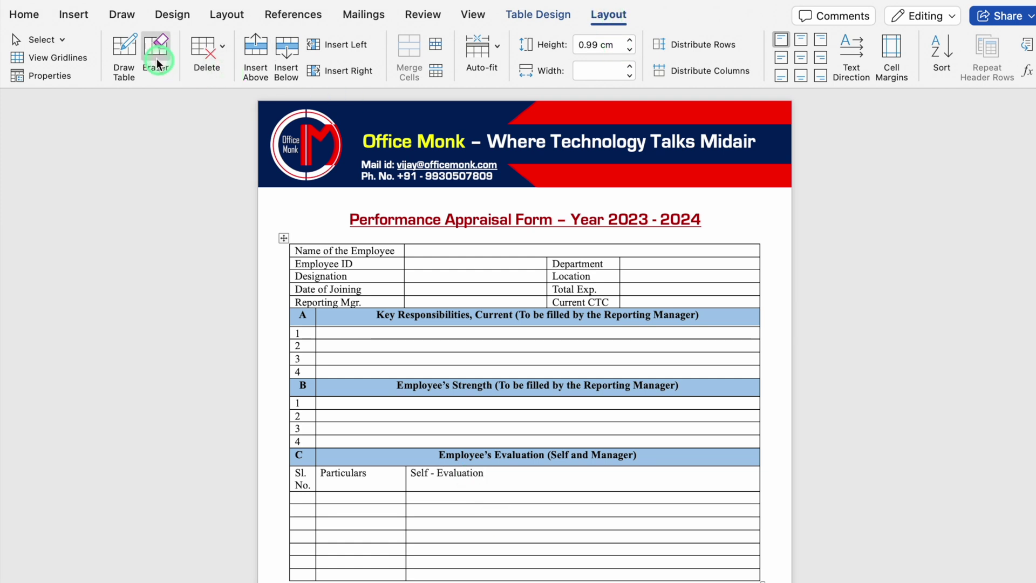
- Draw a second evaluation column and split both evaluation columns into two sub-columns
{"action": "left_click", "coordinate": [124, 52]}
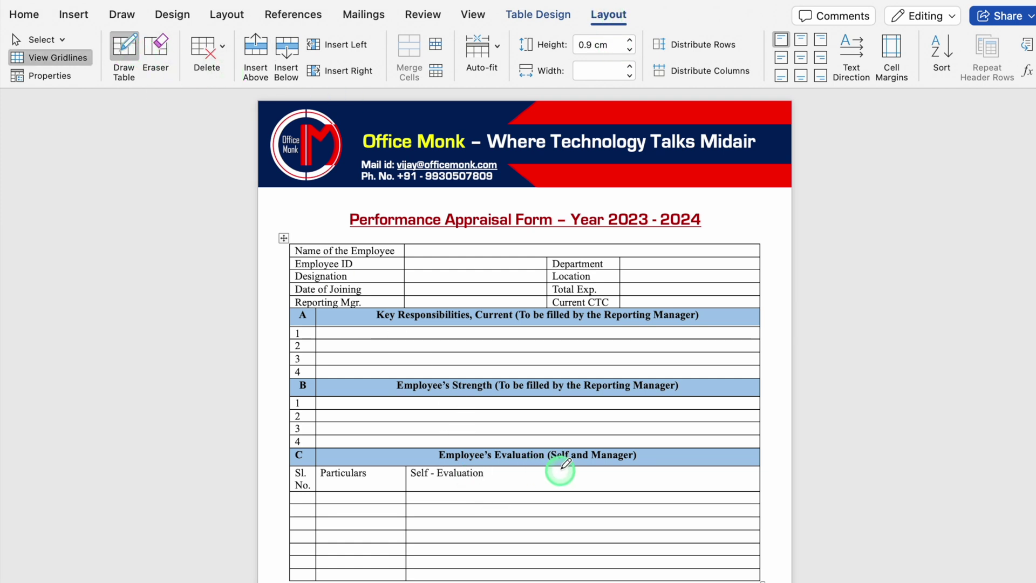
{"action": "left_click_drag", "start_coordinate": [572, 470], "coordinate": [573, 580]}
{"action": "left_click_drag", "start_coordinate": [407, 480], "coordinate": [578, 481]}
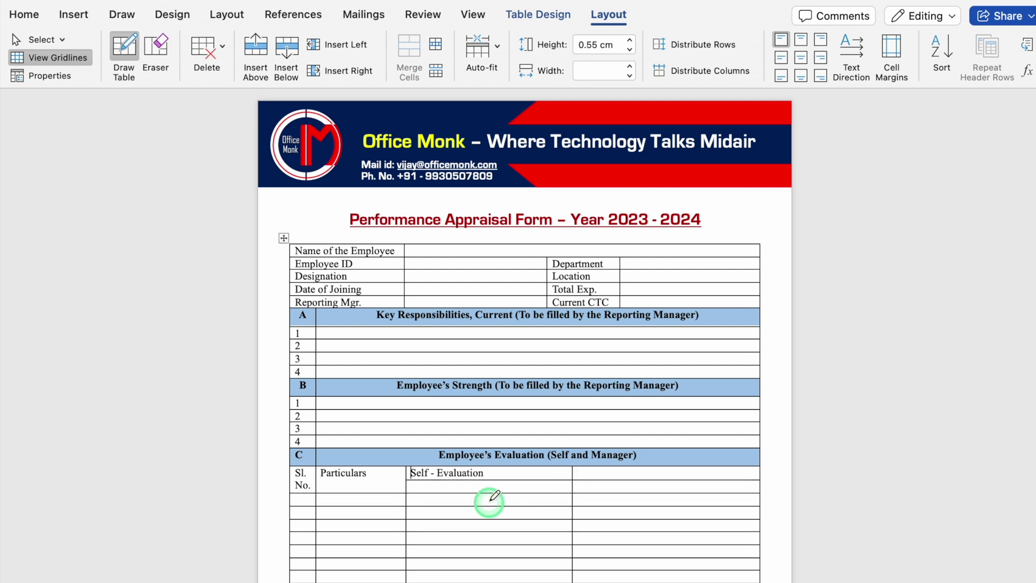
{"action": "left_click_drag", "start_coordinate": [478, 481], "coordinate": [485, 566]}
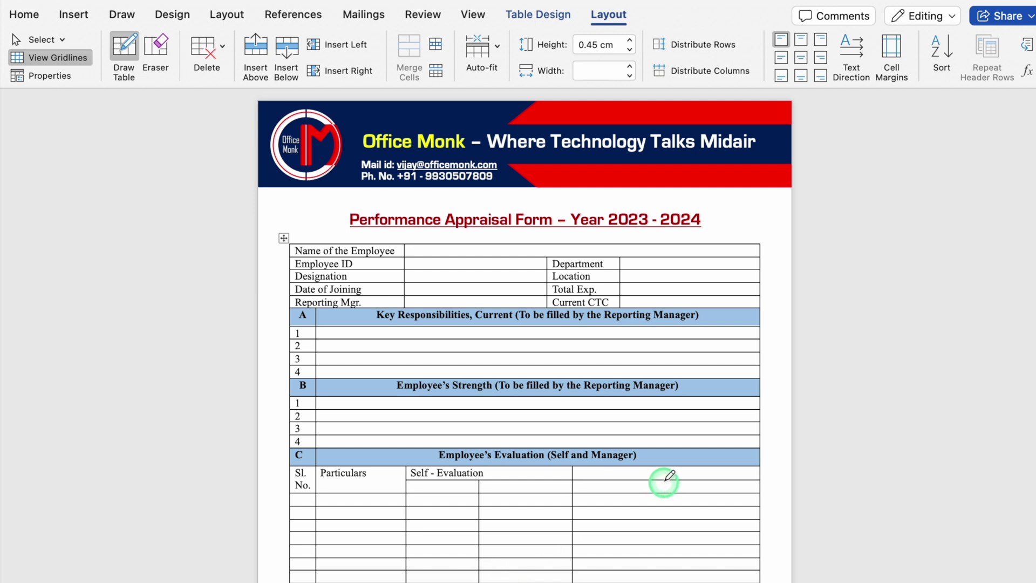
{"action": "left_click_drag", "start_coordinate": [664, 481], "coordinate": [676, 573]}
{"action": "left_click", "coordinate": [767, 217]}
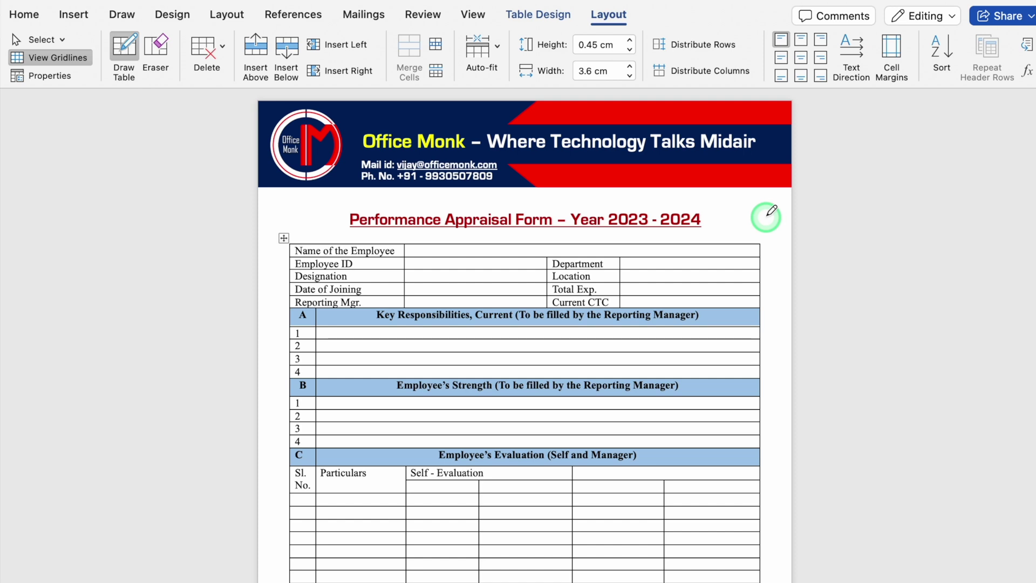
{"action": "left_click_drag", "start_coordinate": [410, 473], "coordinate": [583, 472]}
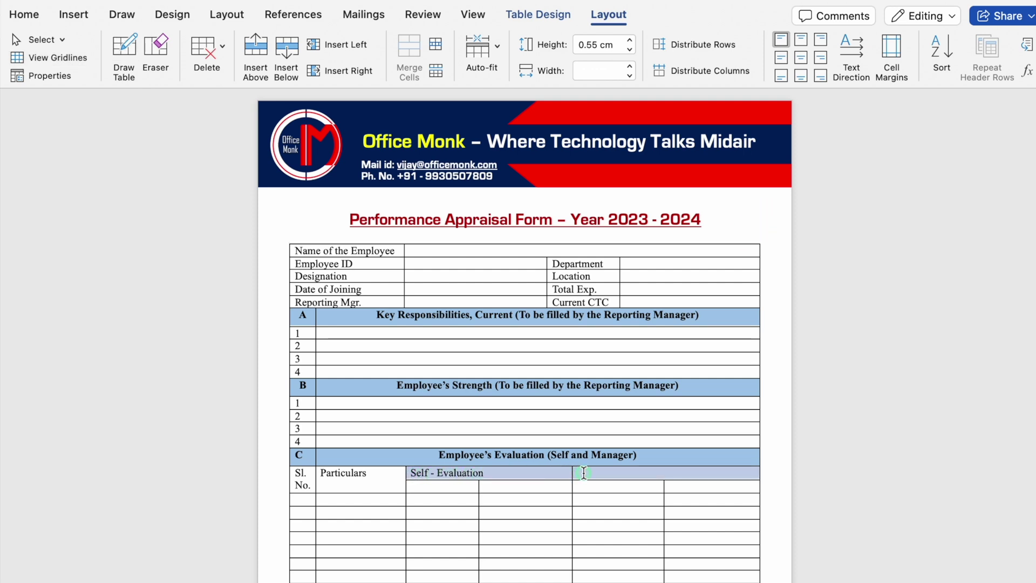
- Centre the evaluation headings and add the 'Manager's Evaluation' heading
{"action": "left_click", "coordinate": [25, 15]}
{"action": "left_click", "coordinate": [381, 69]}
{"action": "left_click", "coordinate": [555, 477]}
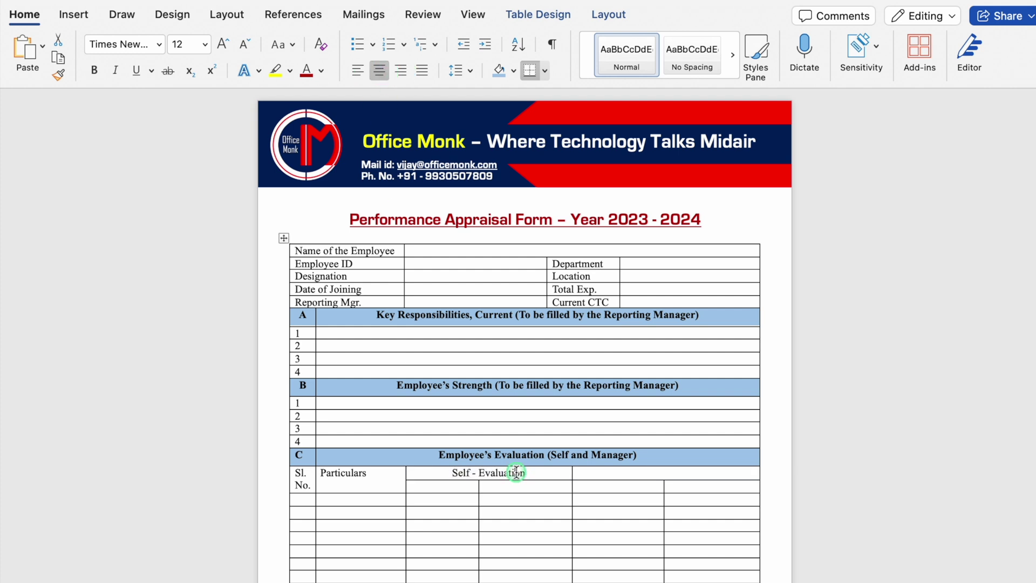
{"action": "left_click", "coordinate": [724, 475]}
{"action": "type", "text": "Manager's Evaluation"}
- Add centred 'Ratings (0-5)' and 'Comments' sub-headings under Self - Evaluation
{"action": "left_click", "coordinate": [544, 514]}
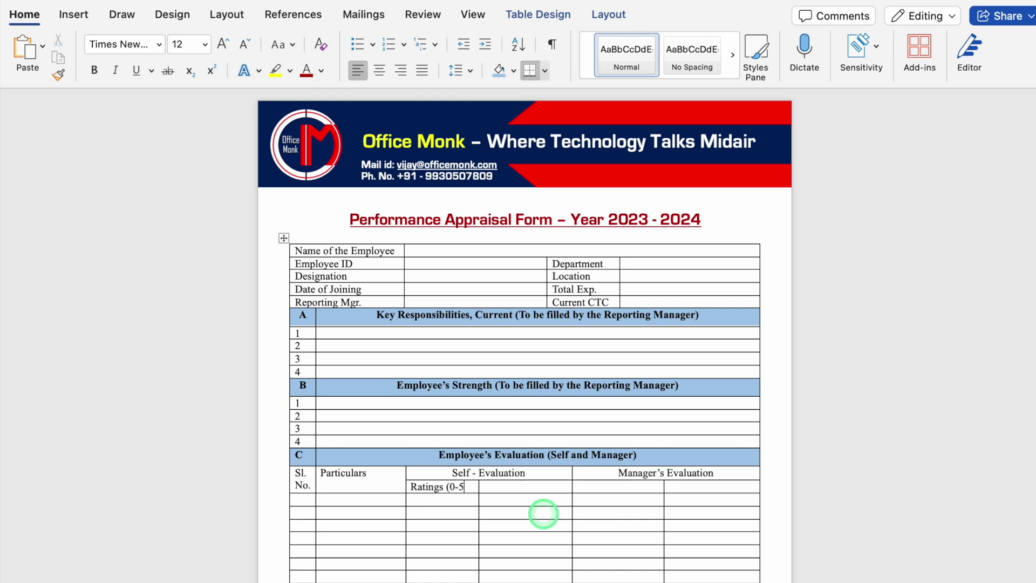
{"action": "key", "text": "Tab"}
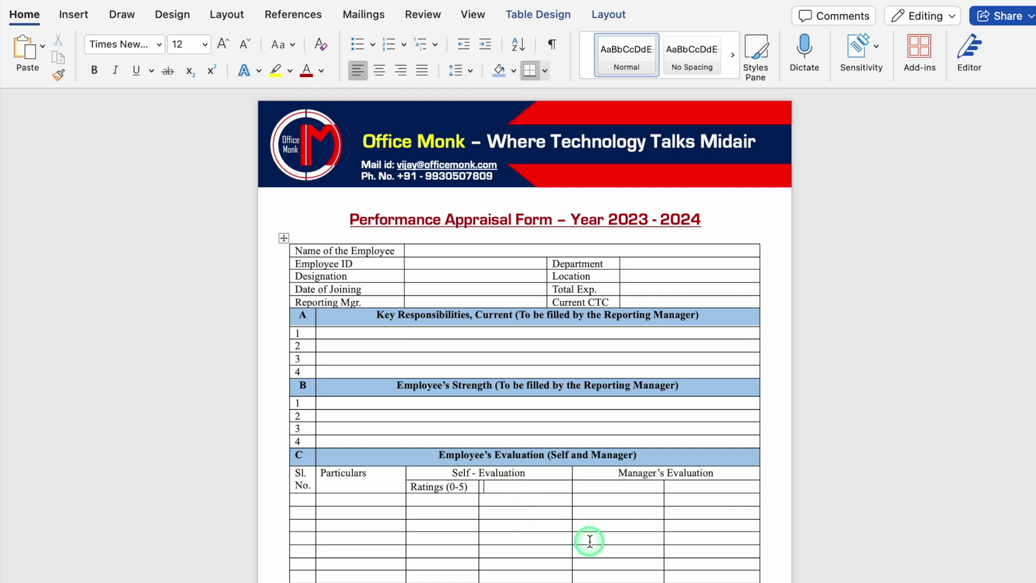
{"action": "type", "text": "Comments"}
{"action": "left_click_drag", "start_coordinate": [519, 487], "coordinate": [441, 490]}
{"action": "key", "text": "cmd+c"}
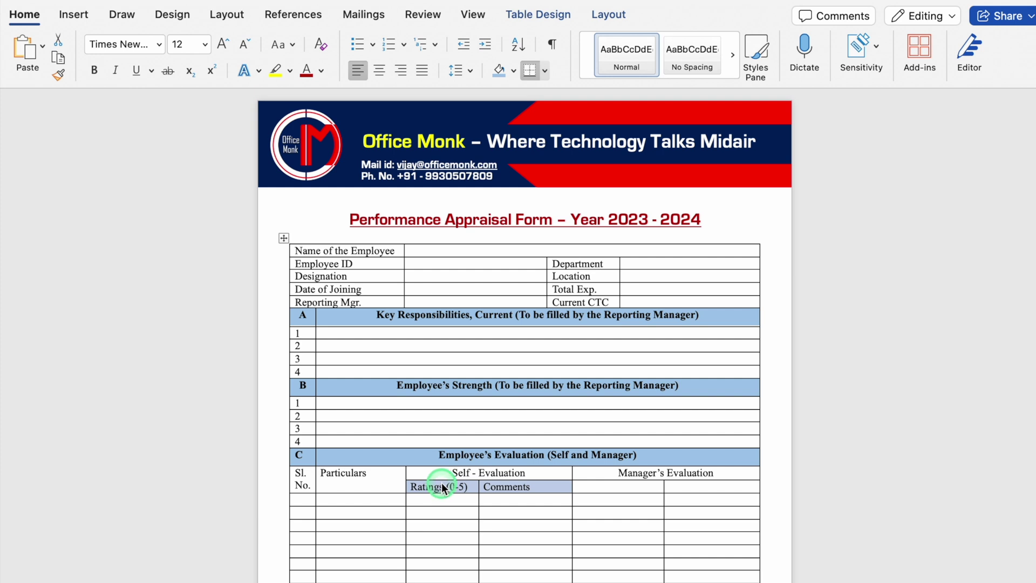
{"action": "left_click", "coordinate": [380, 70]}
- Paste the Ratings (0-5) and Comments sub-headings under Manager's Evaluation and centre them
{"action": "left_click", "coordinate": [618, 486]}
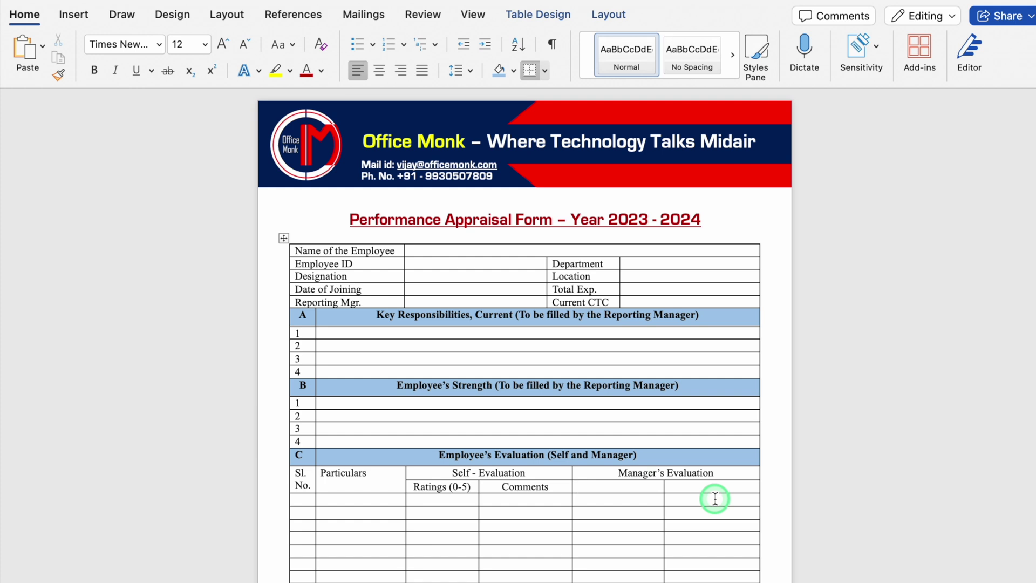
{"action": "key", "text": "cmd+v"}
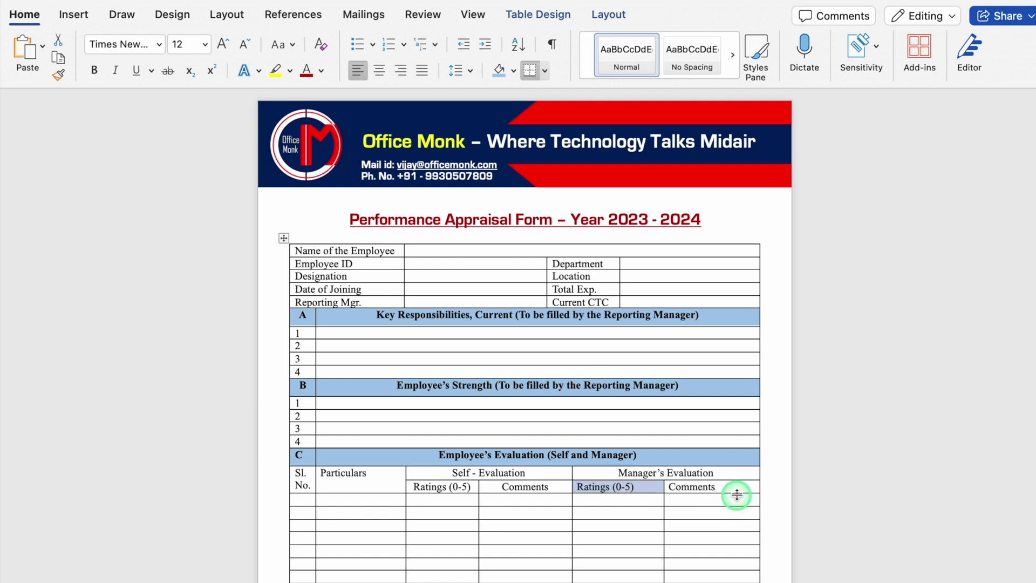
{"action": "left_click_drag", "start_coordinate": [733, 486], "coordinate": [631, 489]}
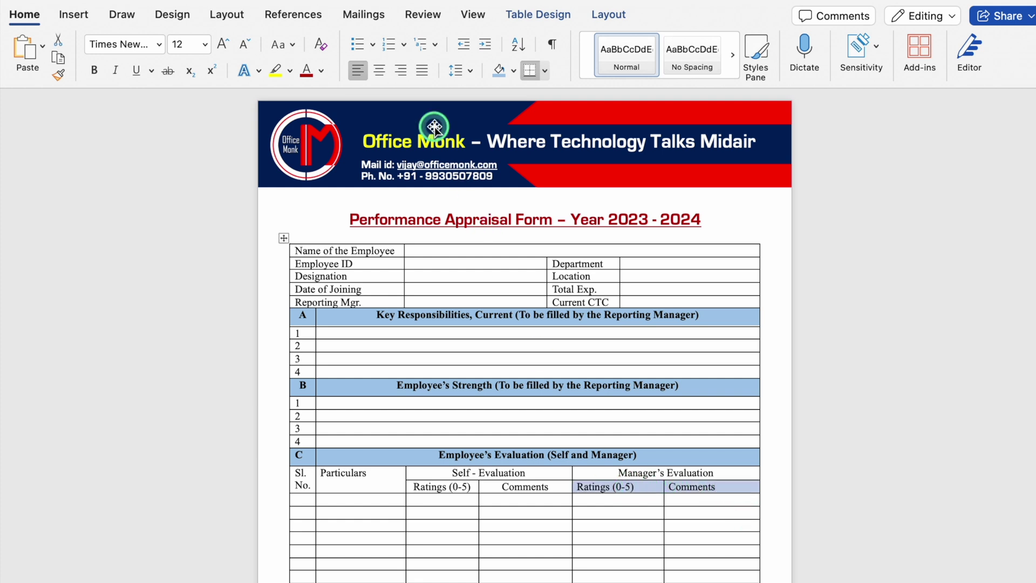
{"action": "left_click", "coordinate": [379, 70]}
{"action": "left_click", "coordinate": [385, 531]}
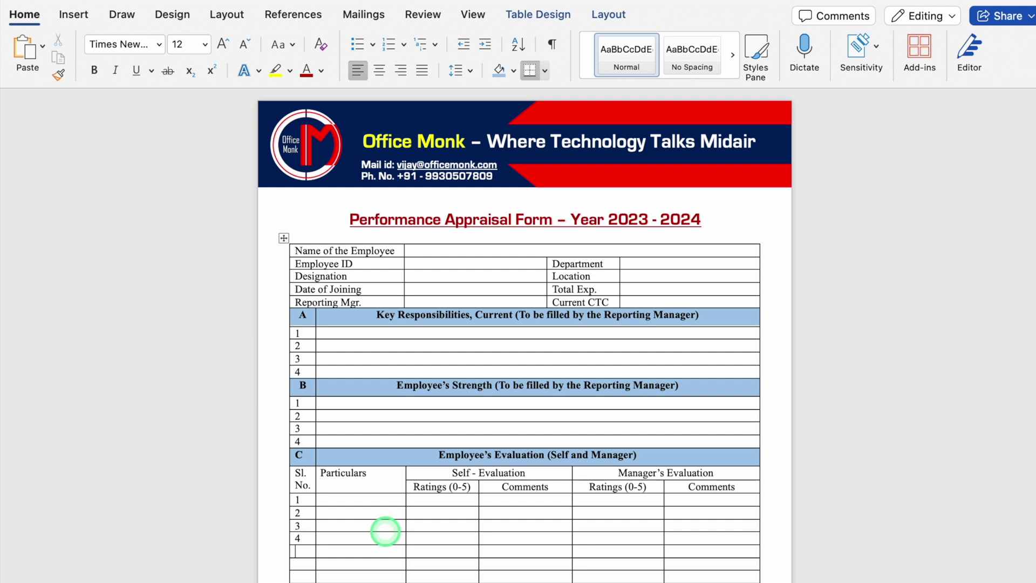
- Merge the first two cells of the row after 5 and label it 'Total Ratings'
{"action": "left_click", "coordinate": [381, 563]}
{"action": "left_click", "coordinate": [358, 564]}
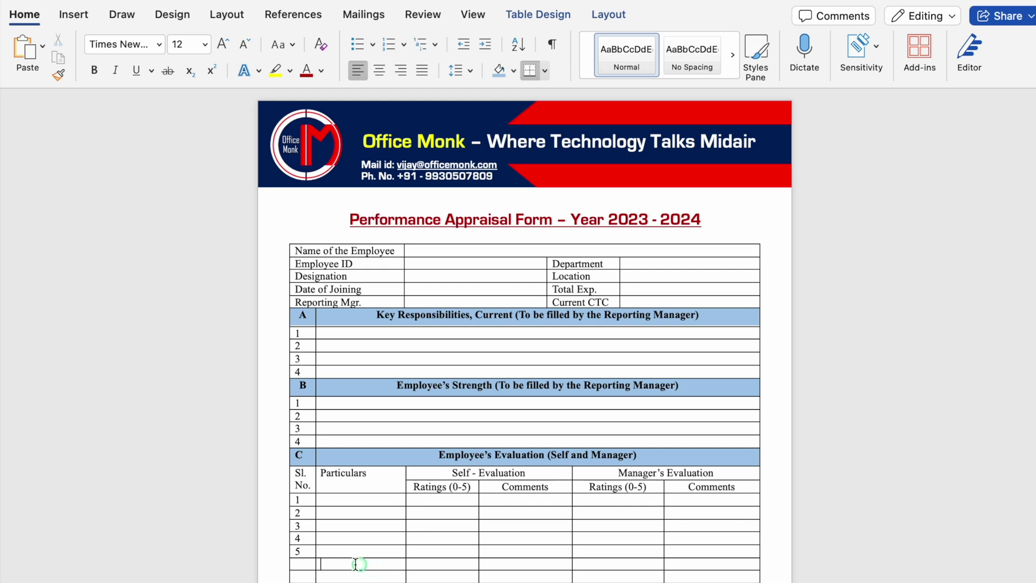
{"action": "left_click_drag", "start_coordinate": [315, 562], "coordinate": [308, 563]}
{"action": "left_click", "coordinate": [599, 16]}
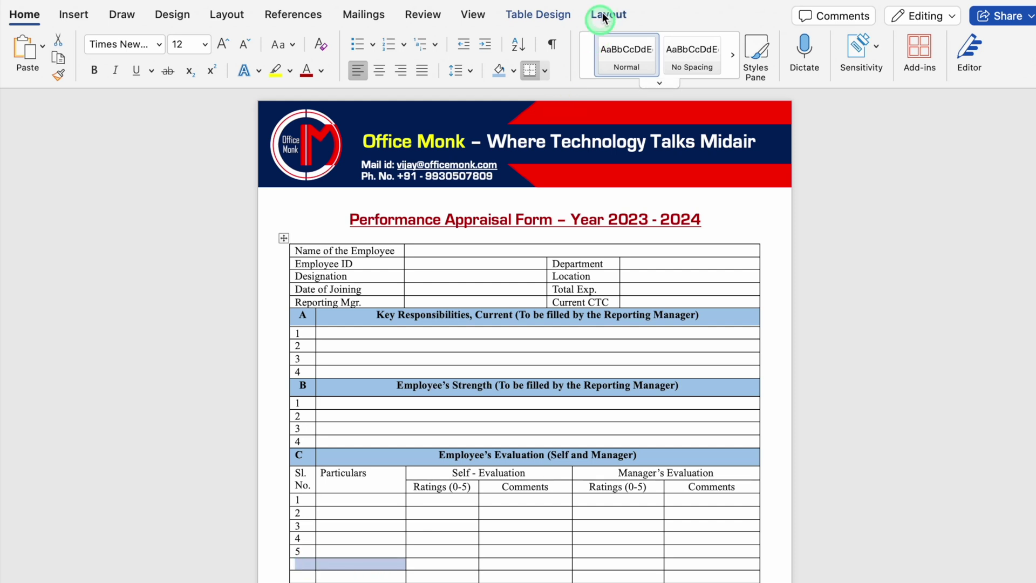
{"action": "left_click", "coordinate": [407, 54]}
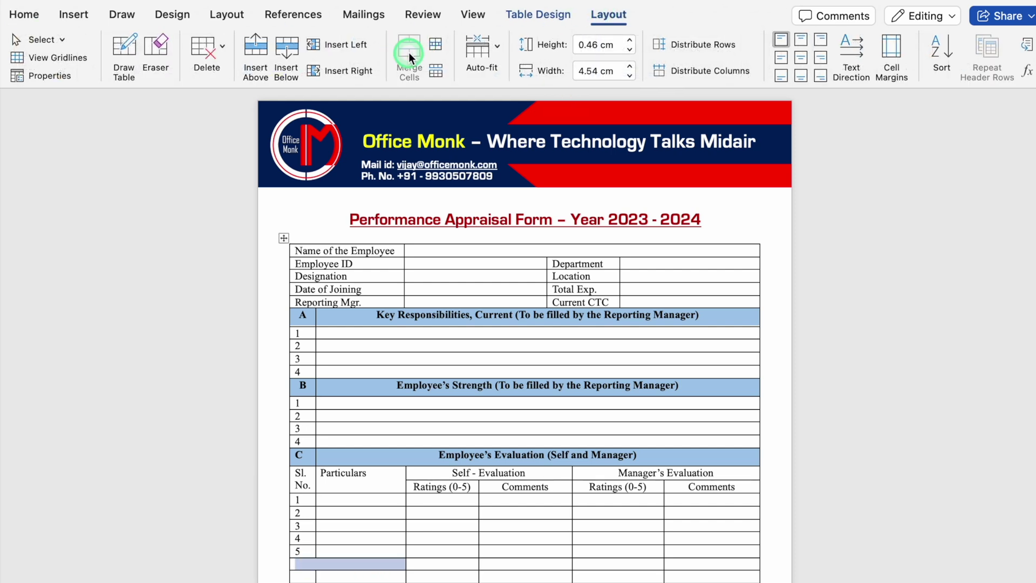
{"action": "left_click", "coordinate": [403, 562]}
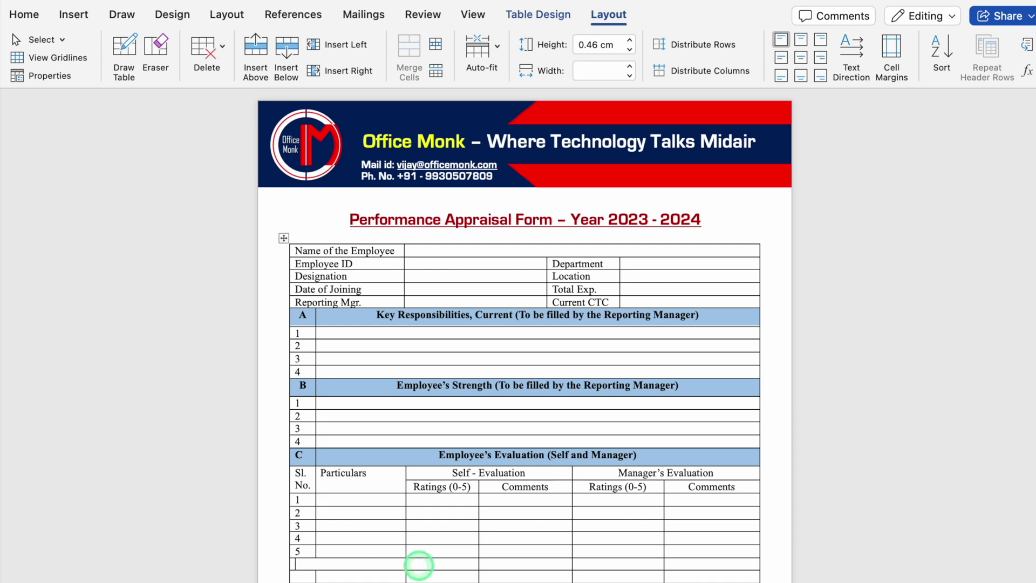
{"action": "type", "text": "Total Ratings"}
- Merge the bottom row's two left cells and label it 'Overall Performance'
{"action": "left_click_drag", "start_coordinate": [334, 575], "coordinate": [306, 575]}
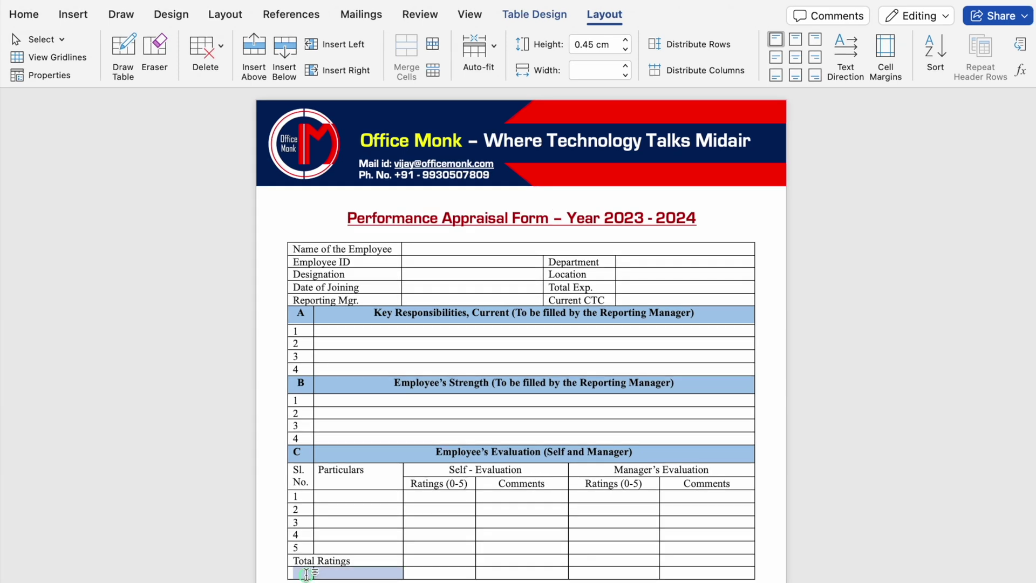
{"action": "left_click", "coordinate": [424, 68]}
{"action": "left_click", "coordinate": [370, 570]}
{"action": "type", "text": "Overall Performance"}
- Merge the Overall Performance row's four evaluation cells into one
{"action": "left_click_drag", "start_coordinate": [672, 573], "coordinate": [637, 572]}
{"action": "left_click_drag", "start_coordinate": [574, 573], "coordinate": [463, 572]}
{"action": "left_click", "coordinate": [406, 51]}
{"action": "left_click", "coordinate": [426, 472]}
{"action": "left_click_drag", "start_coordinate": [426, 473], "coordinate": [512, 489]}
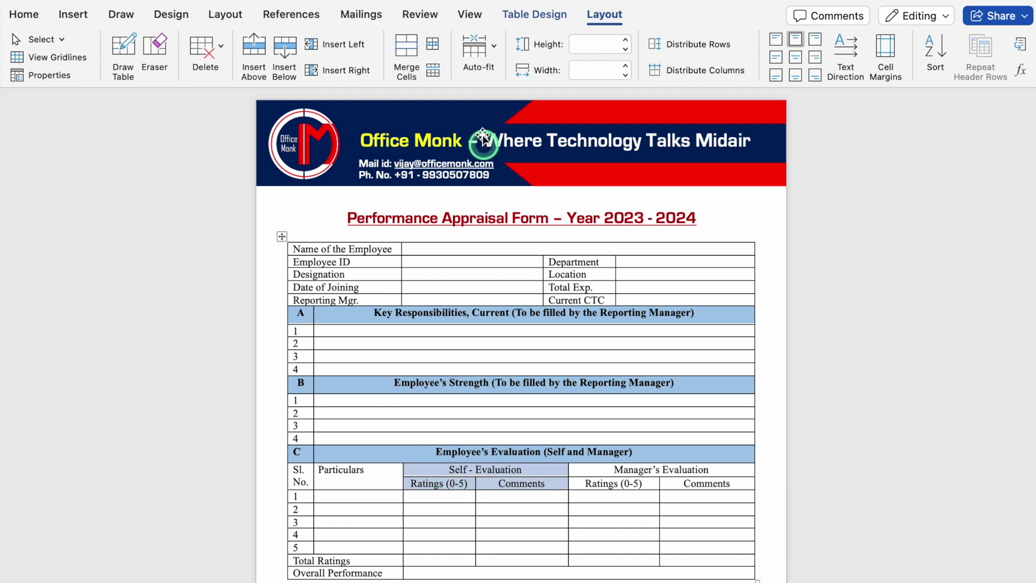
{"action": "left_click", "coordinate": [25, 15]}
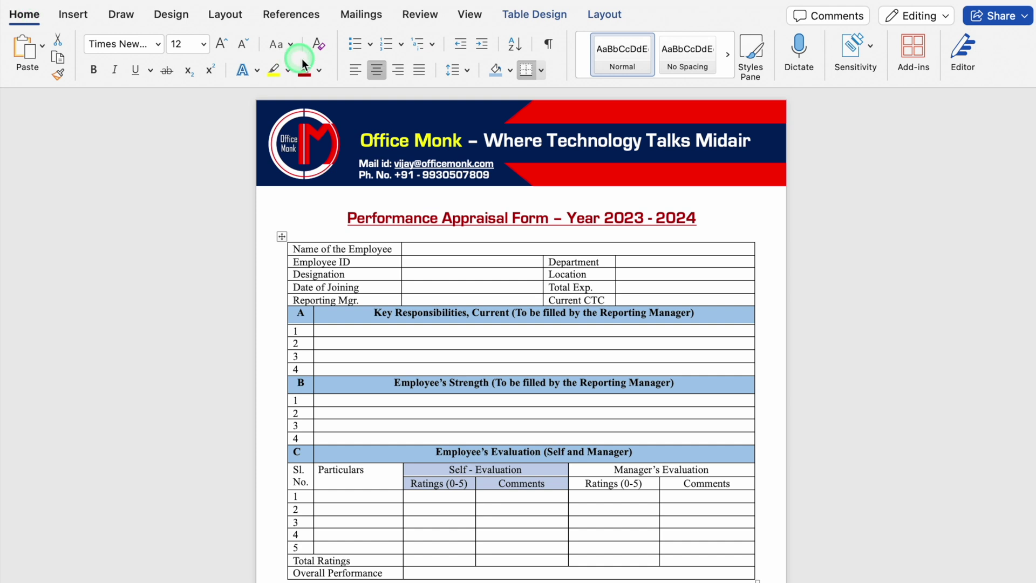
- Shade Self - Evaluation light orange, Manager's Evaluation light green, Sl. No. and Particulars light blue
{"action": "left_click", "coordinate": [535, 15]}
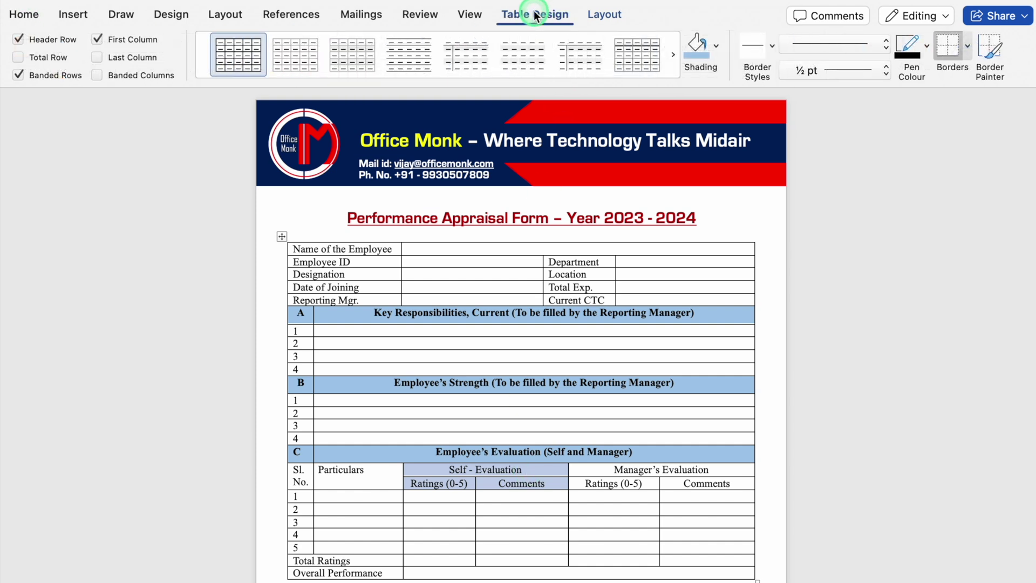
{"action": "left_click", "coordinate": [716, 48]}
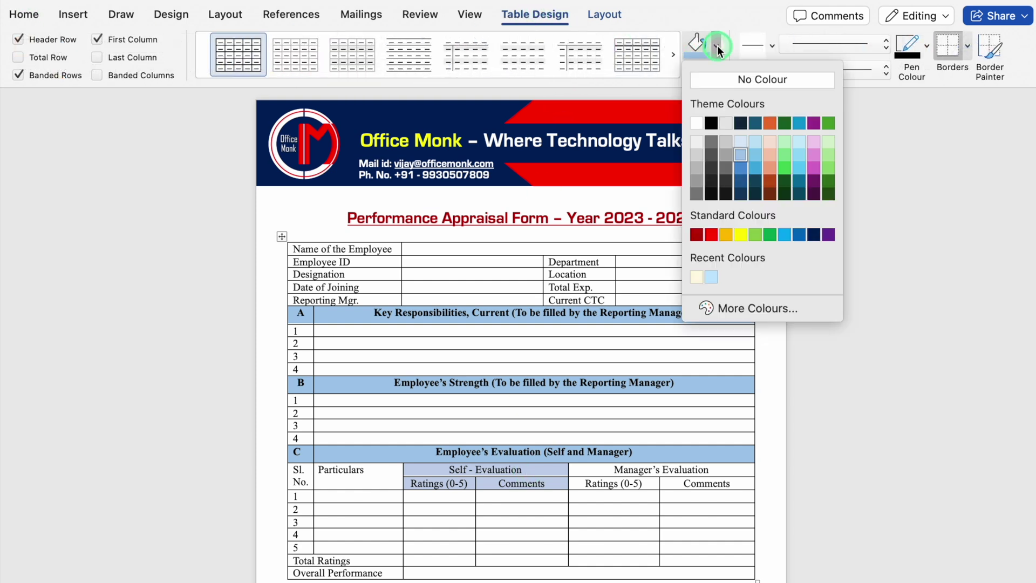
{"action": "left_click", "coordinate": [771, 154]}
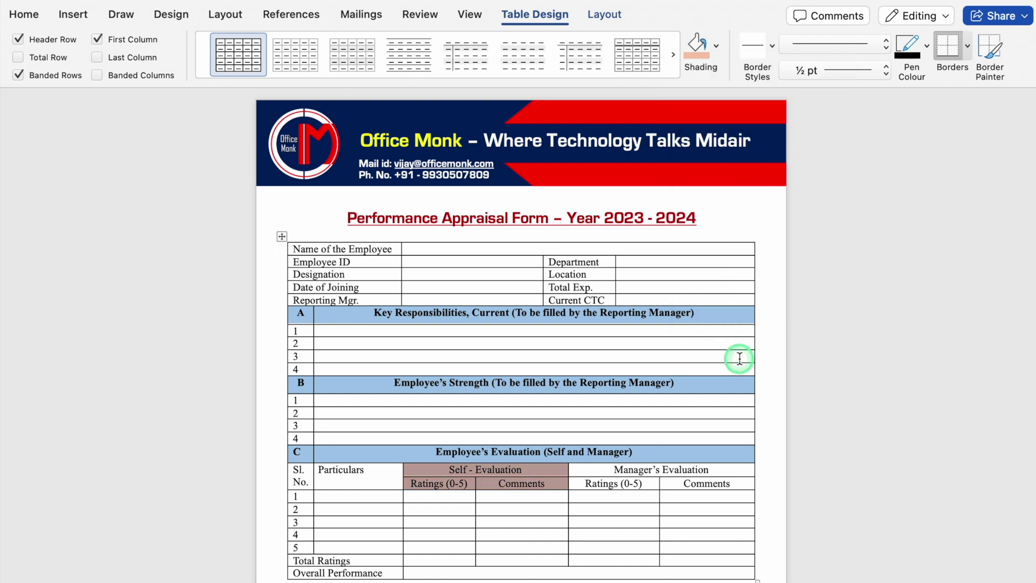
{"action": "left_click_drag", "start_coordinate": [737, 484], "coordinate": [698, 473]}
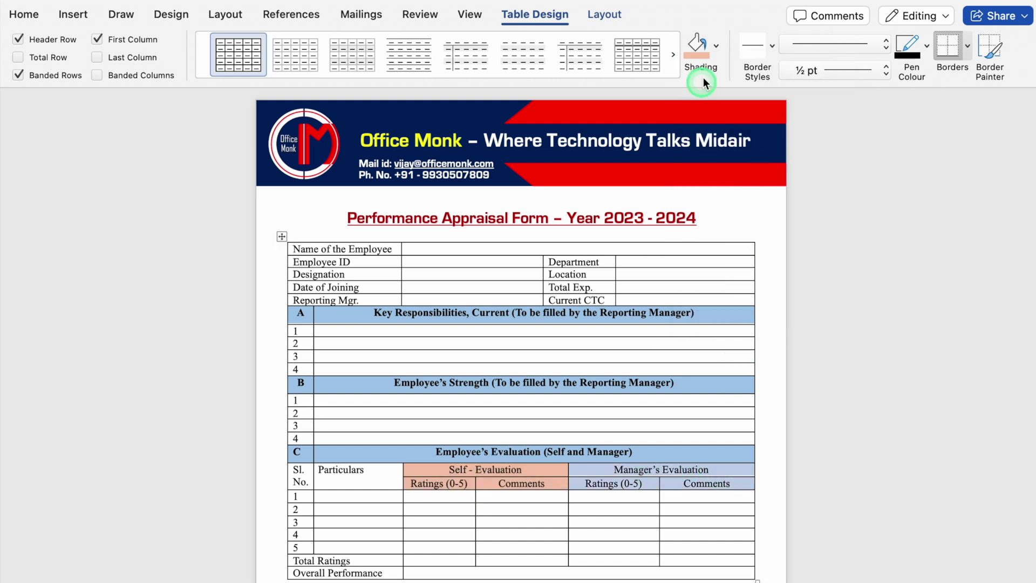
{"action": "left_click", "coordinate": [714, 43]}
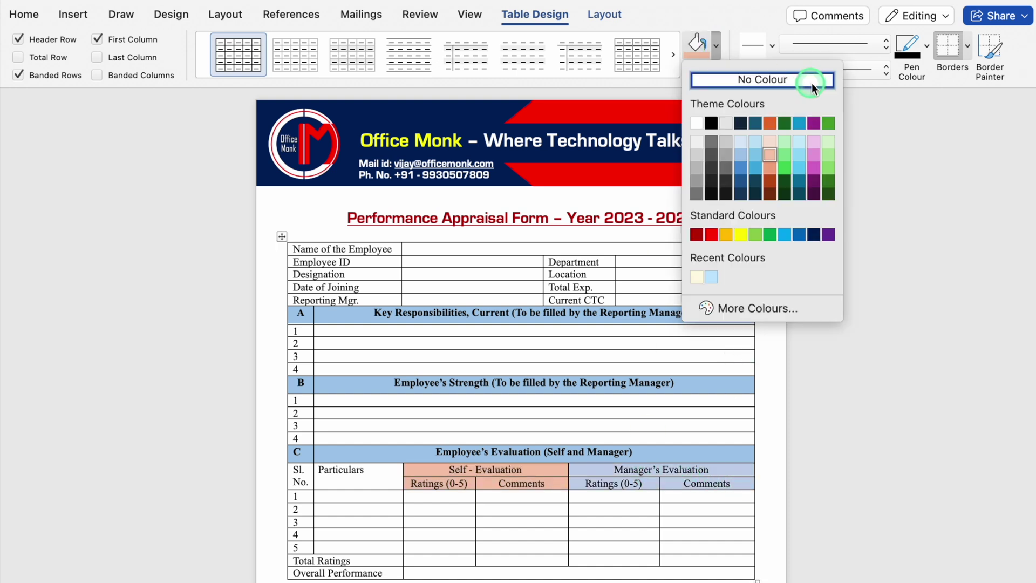
{"action": "left_click", "coordinate": [830, 141]}
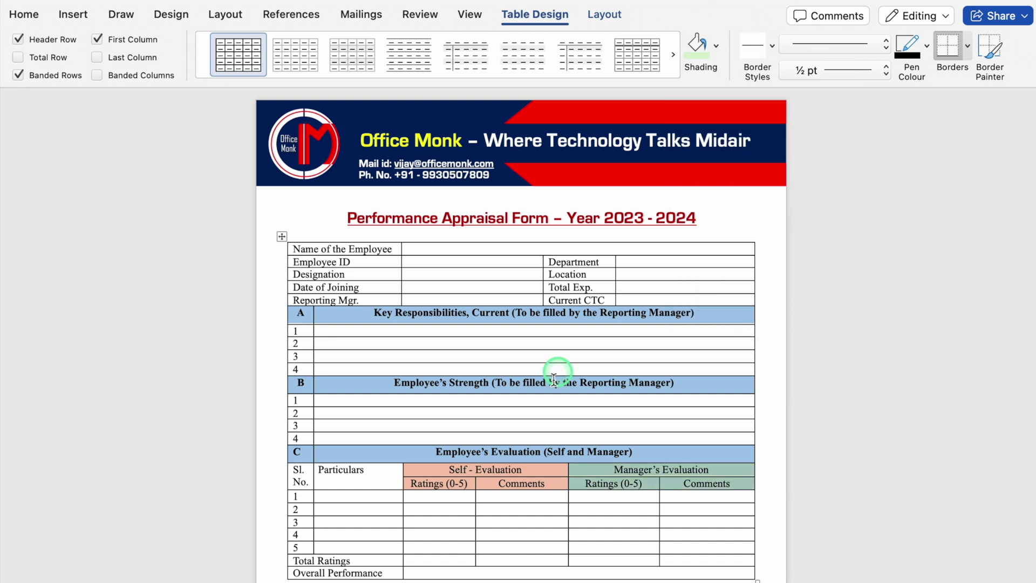
{"action": "left_click_drag", "start_coordinate": [351, 470], "coordinate": [302, 477]}
{"action": "left_click", "coordinate": [716, 43]}
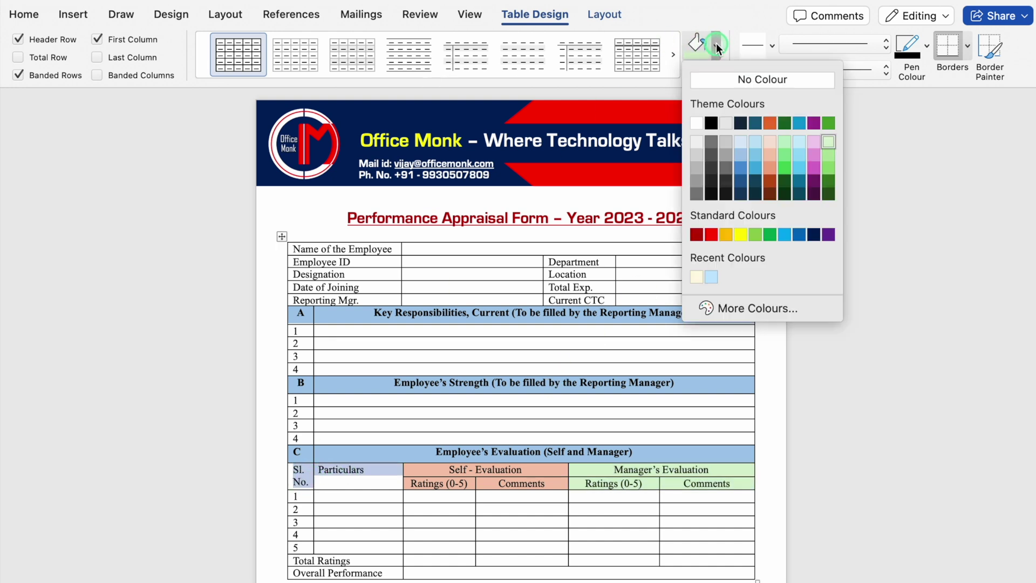
{"action": "left_click", "coordinate": [738, 151]}
- Centre-align the text in the table from section A to Overall Performance
{"action": "left_click_drag", "start_coordinate": [297, 315], "coordinate": [415, 576]}
{"action": "left_click", "coordinate": [603, 16]}
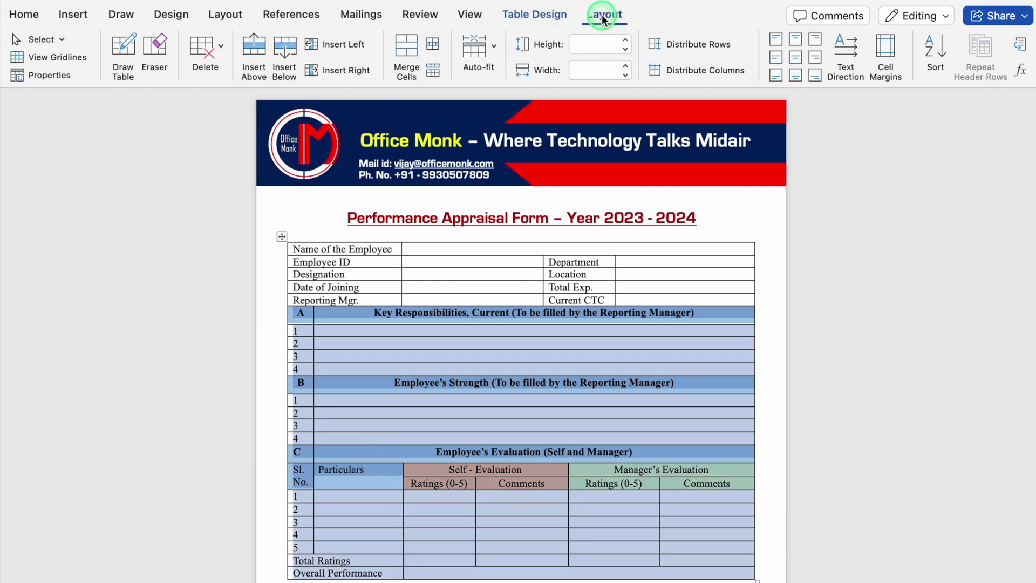
{"action": "left_click", "coordinate": [798, 58]}
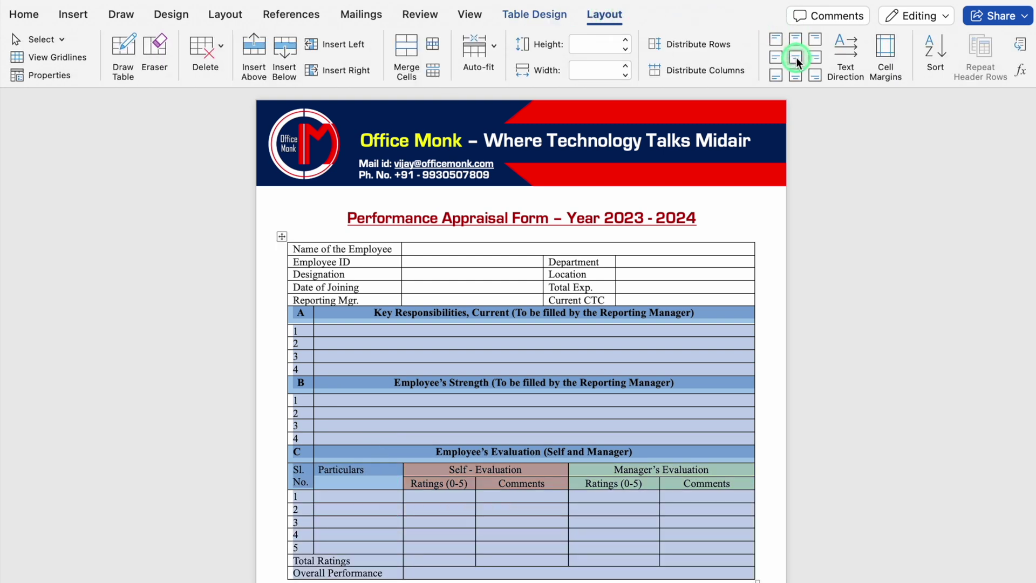
- Shade the Total Ratings row blue and the Overall Performance row light orange
{"action": "left_click_drag", "start_coordinate": [303, 558], "coordinate": [667, 557]}
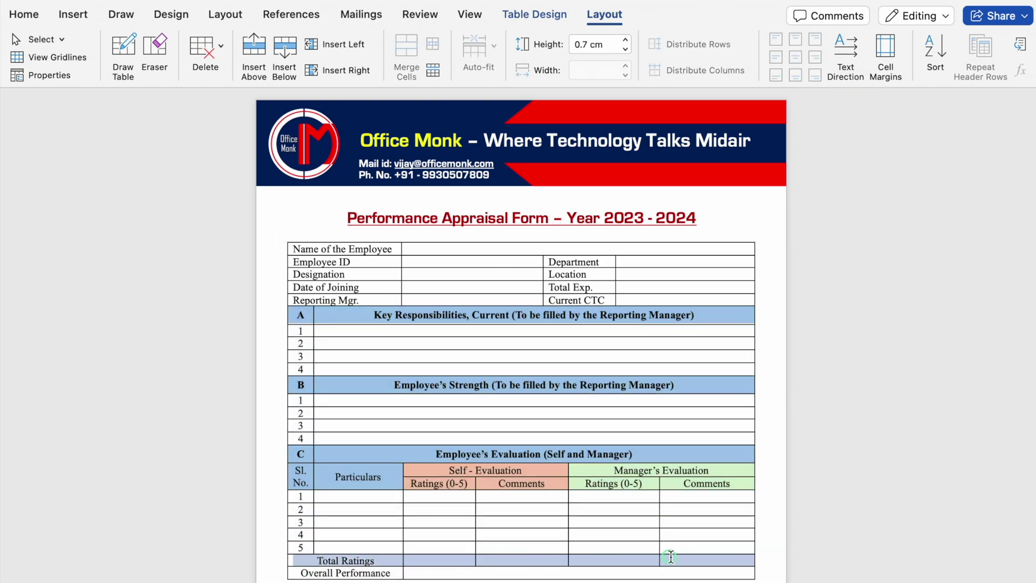
{"action": "left_click", "coordinate": [549, 16]}
{"action": "left_click", "coordinate": [697, 48]}
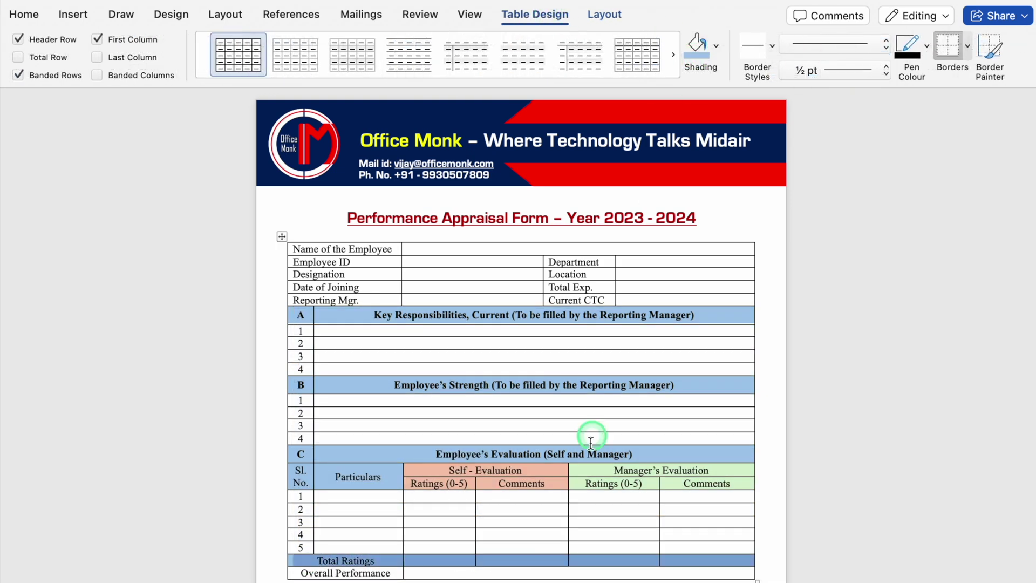
{"action": "triple_click", "coordinate": [347, 572]}
{"action": "left_click_drag", "start_coordinate": [347, 572], "coordinate": [477, 572]}
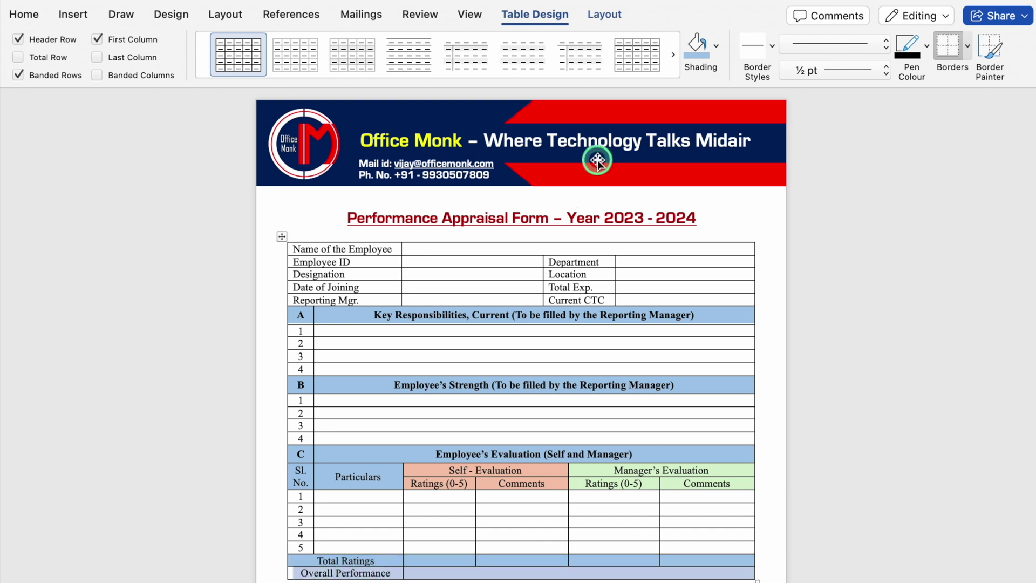
{"action": "left_click", "coordinate": [717, 46]}
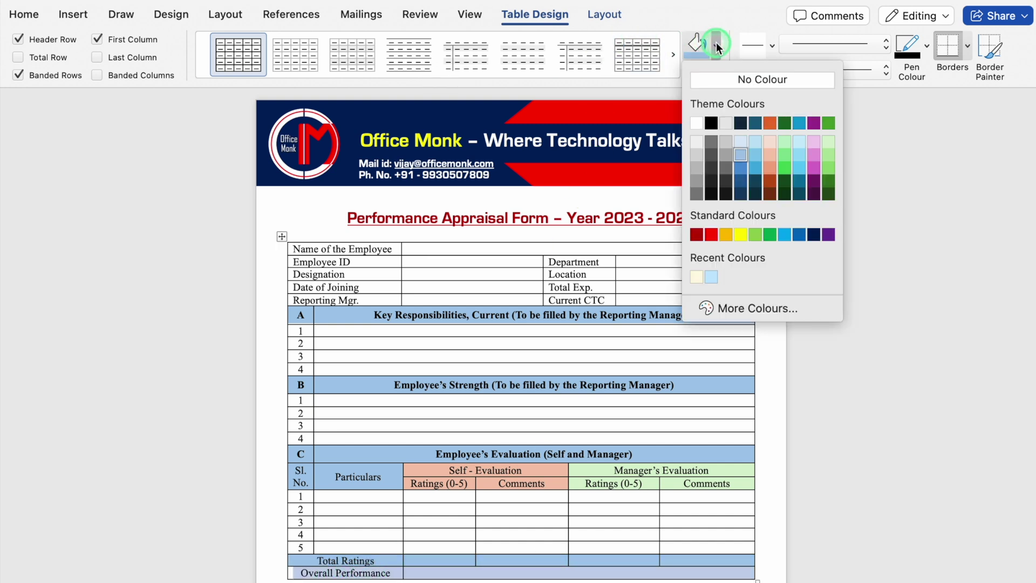
{"action": "left_click", "coordinate": [770, 155]}
{"action": "left_click", "coordinate": [380, 499]}
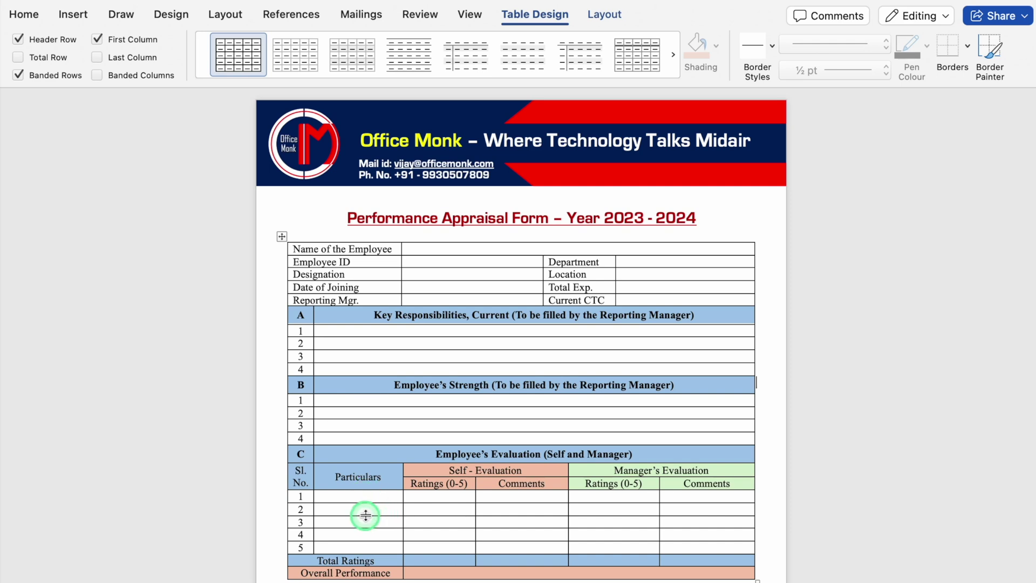
- Paste the appraisal criteria, Job Knowledge through Professionalism, into Particulars rows 1–5
{"action": "scroll", "coordinate": [365, 515], "scroll_direction": "down", "scroll_amount": 3}
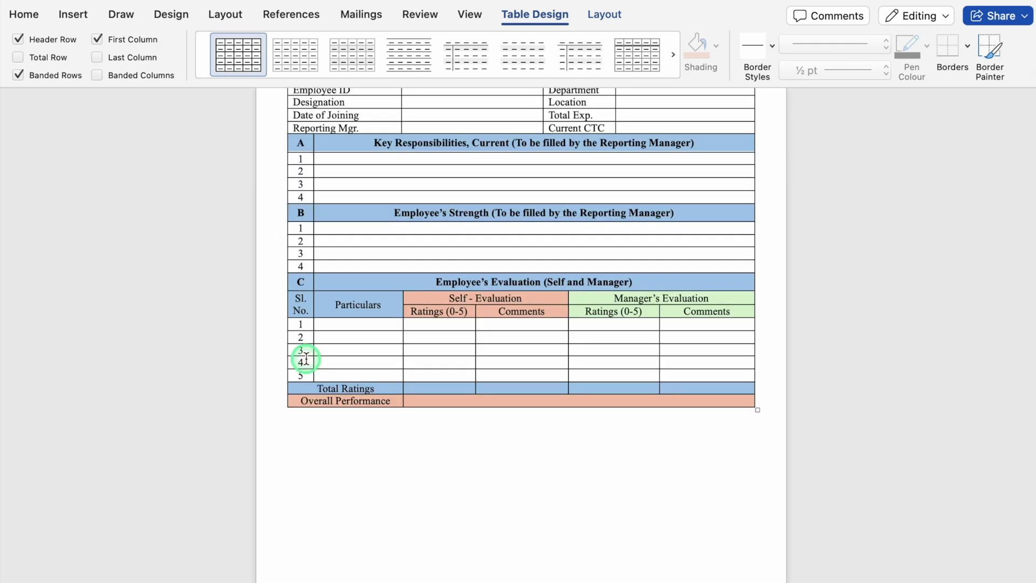
{"action": "right_click", "coordinate": [344, 325]}
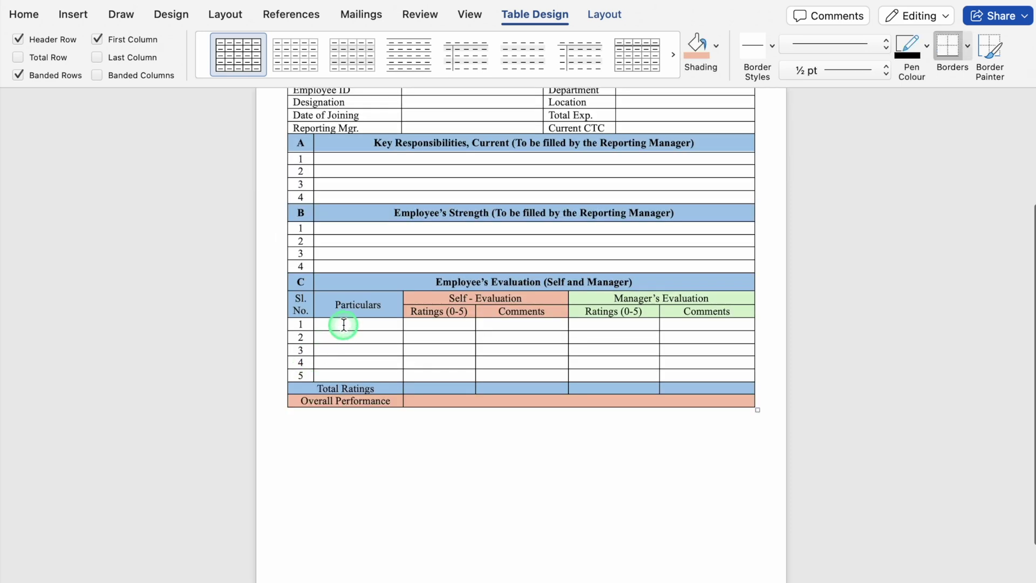
{"action": "left_click", "coordinate": [374, 311]}
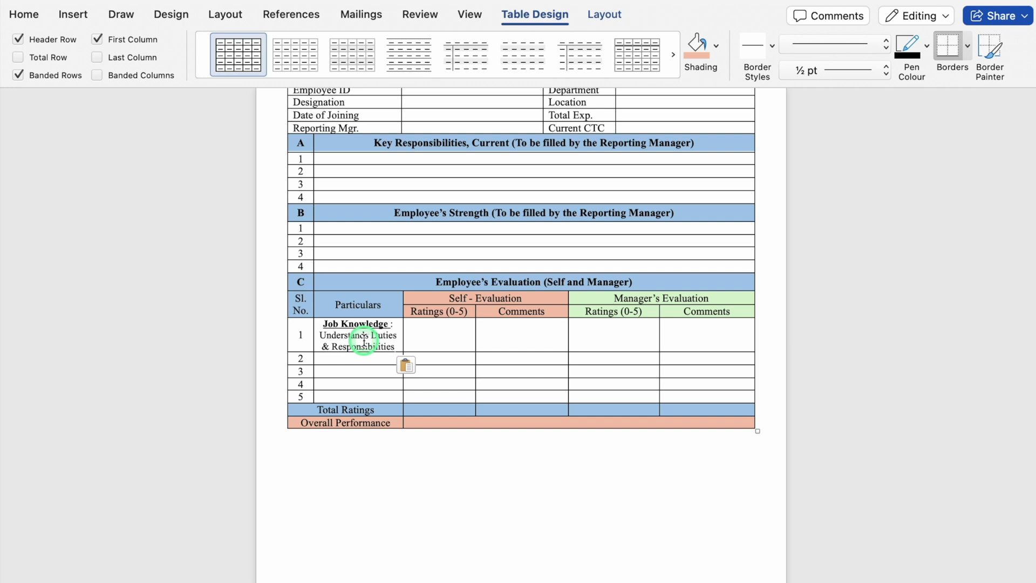
{"action": "key", "text": "Down"}
{"action": "type", "text": "Work Quality : Accuracy, Thoroughness, Dependability of results. Initiative : Self - driven, Efficient, Creative, Adapts quickly Work Attitude / Approach and cooperation : Demonstrates a Positive attitude / Approach. Co-operative nature with Team Professionalism : Absenteeism, Punctuality, Communication, goes extra mile to accomplish tasks"}
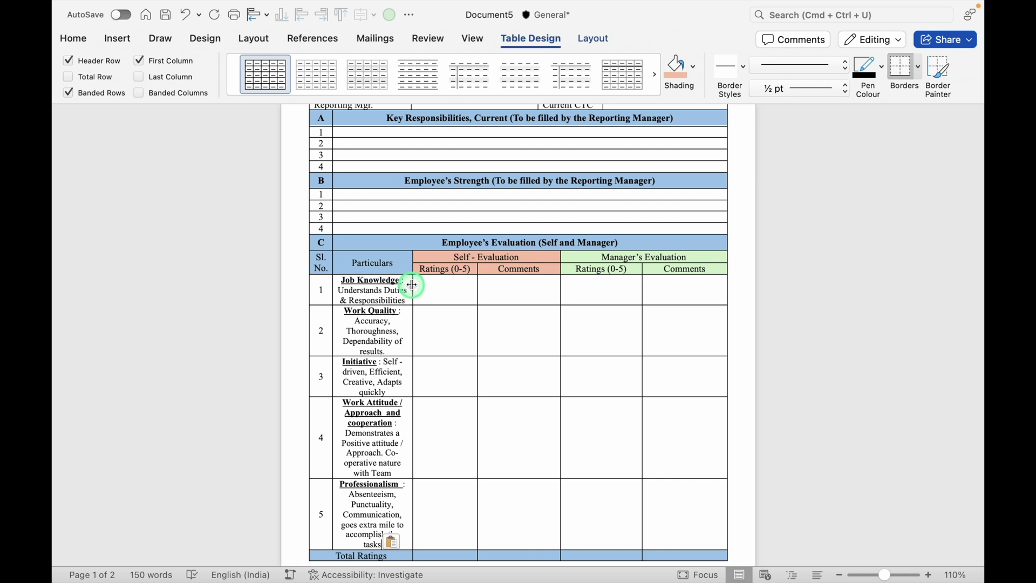
- Widen the Particulars and Self - Evaluation Comments columns
{"action": "left_click_drag", "start_coordinate": [414, 286], "coordinate": [431, 286]}
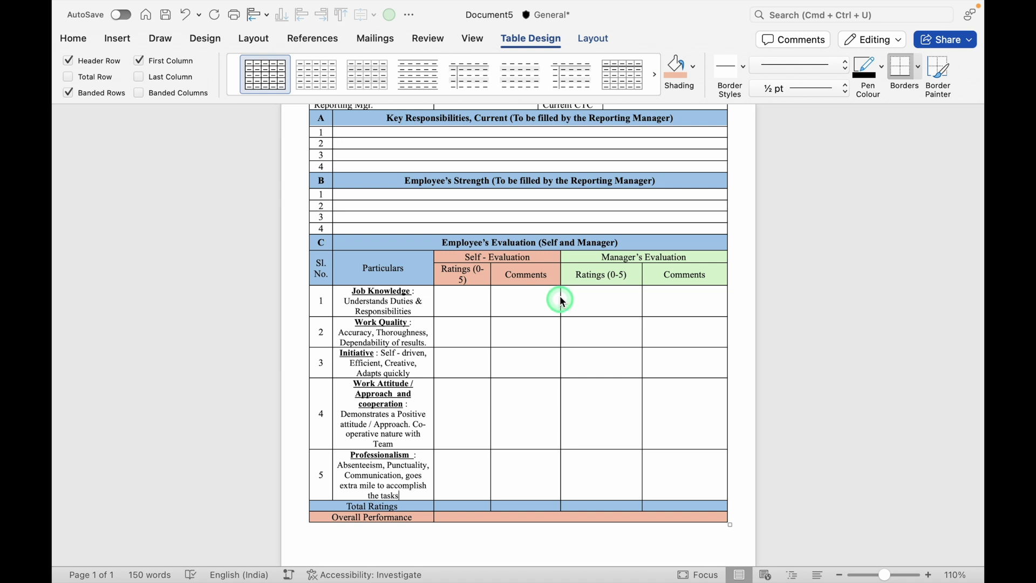
{"action": "left_click_drag", "start_coordinate": [561, 275], "coordinate": [581, 275]}
{"action": "left_click_drag", "start_coordinate": [411, 508], "coordinate": [527, 511]}
- Set the Total Ratings and Overall Performance rows to 1.22 cm height
{"action": "left_click", "coordinate": [596, 39]}
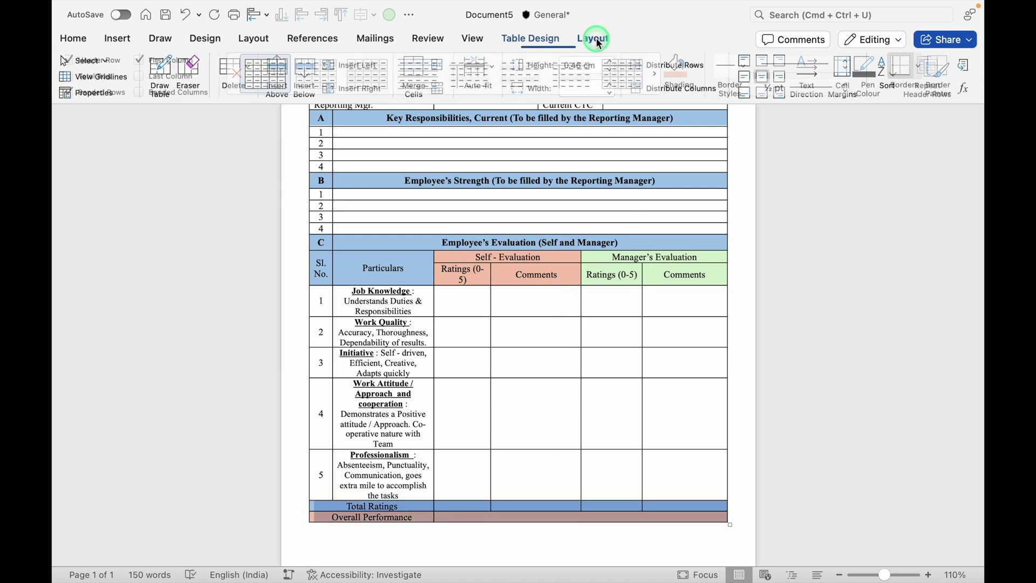
{"action": "left_click", "coordinate": [613, 66]}
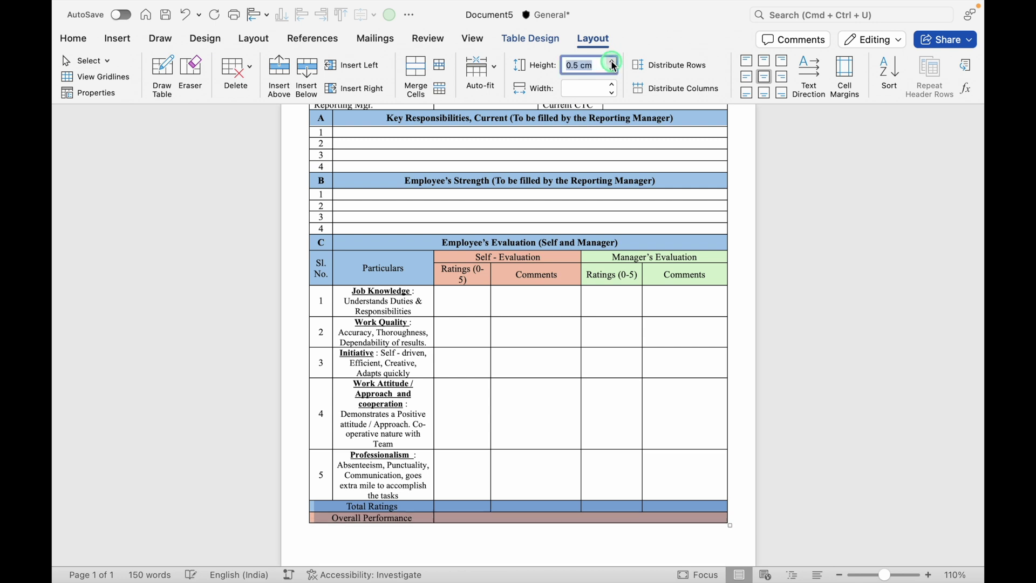
{"action": "left_click", "coordinate": [398, 380]}
- Left-align the criteria text in the Particulars cells of rows 1–5
{"action": "left_click", "coordinate": [352, 288]}
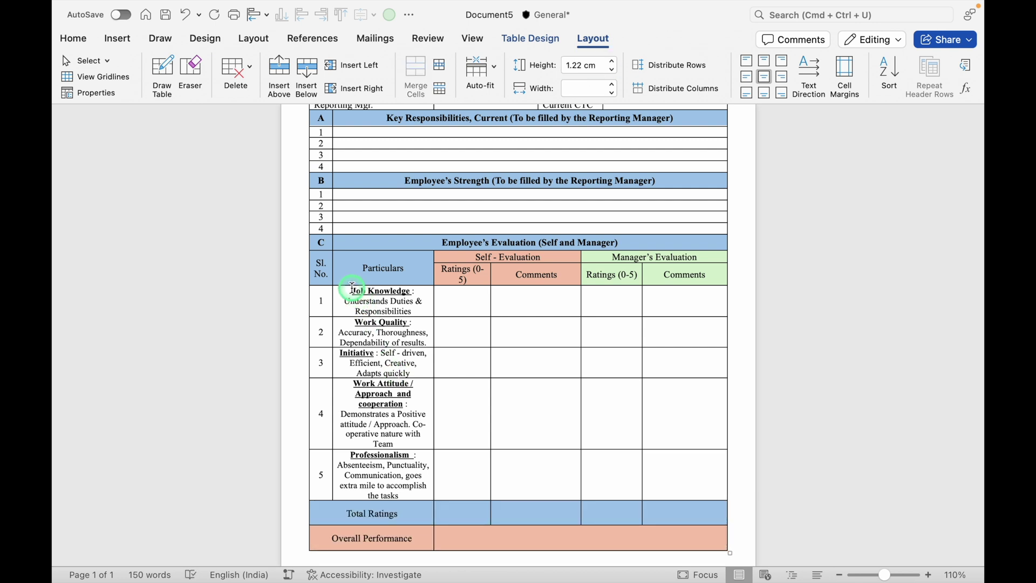
{"action": "left_click_drag", "start_coordinate": [352, 289], "coordinate": [386, 475]}
{"action": "left_click", "coordinate": [76, 38]}
{"action": "left_click", "coordinate": [370, 88]}
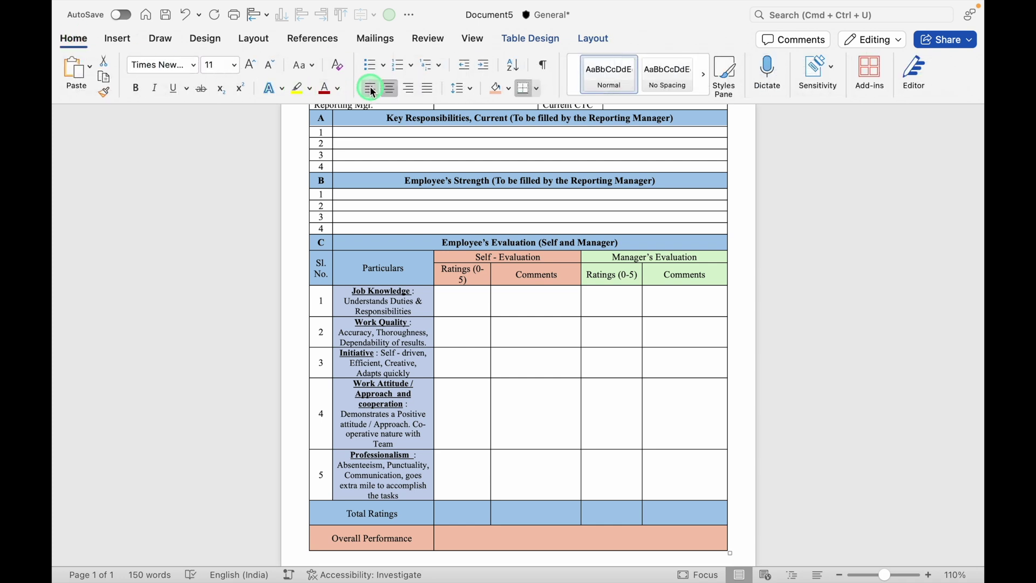
{"action": "left_click", "coordinate": [216, 481]}
{"action": "left_click", "coordinate": [91, 576]}
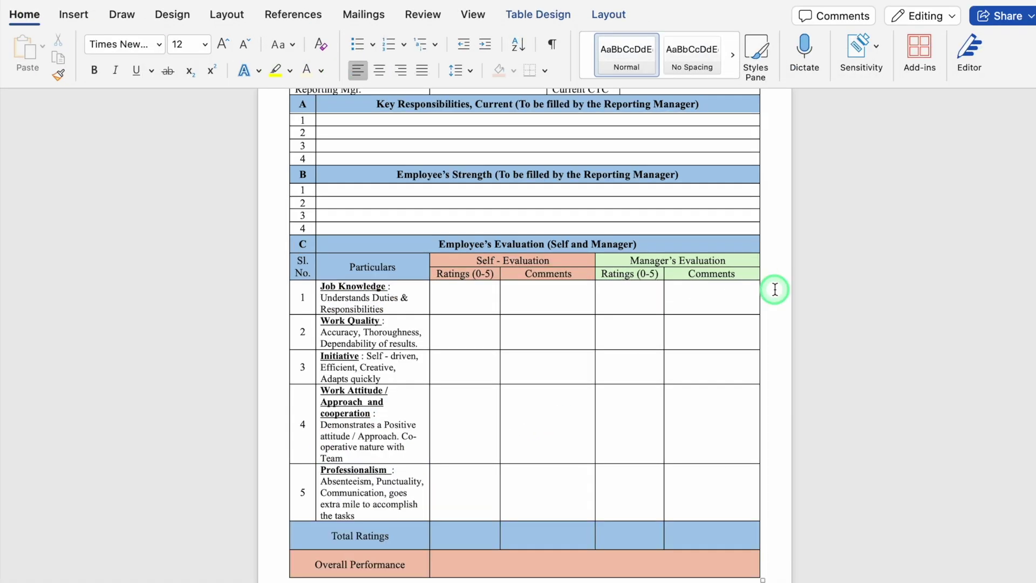
{"action": "left_click", "coordinate": [774, 289]}
{"action": "scroll", "coordinate": [775, 289], "scroll_direction": "up", "scroll_amount": 5}
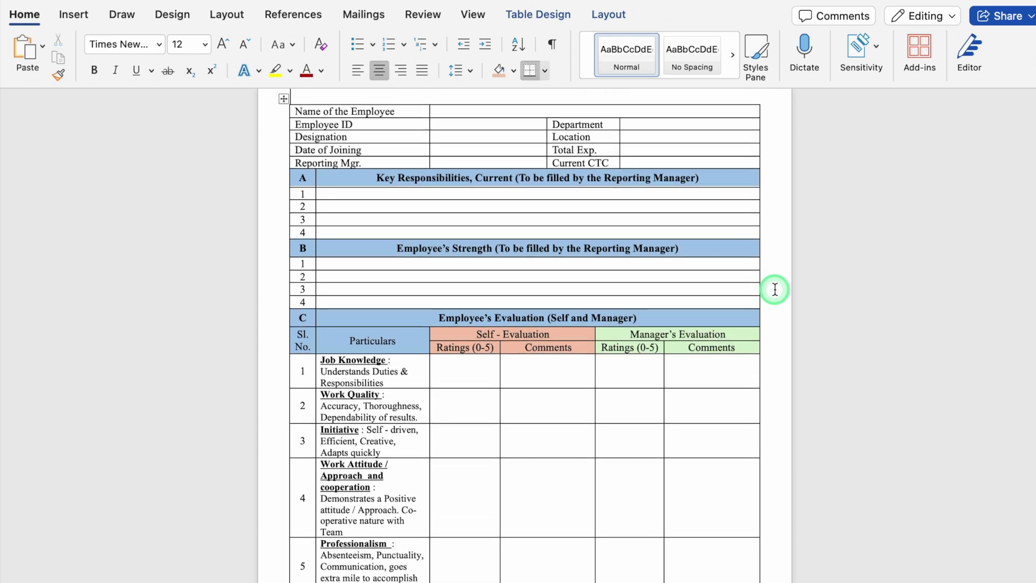
- Save the form as 'Performance Appraisal Form New' and show the Mailings tools from the employee name cell
{"action": "key", "text": "ctrl+s"}
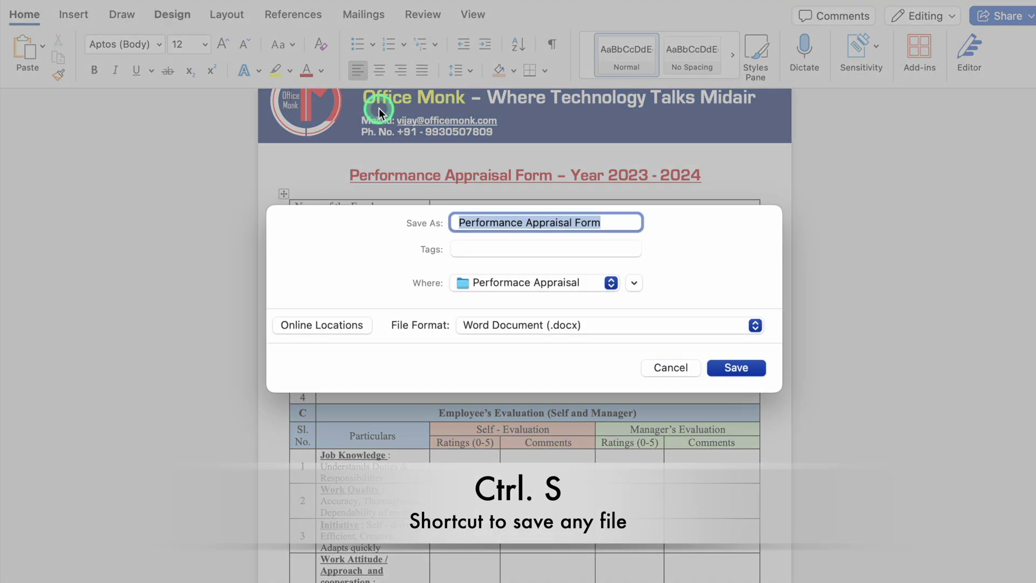
{"action": "key", "text": "Right"}
{"action": "type", "text": "New"}
{"action": "left_click", "coordinate": [738, 367]}
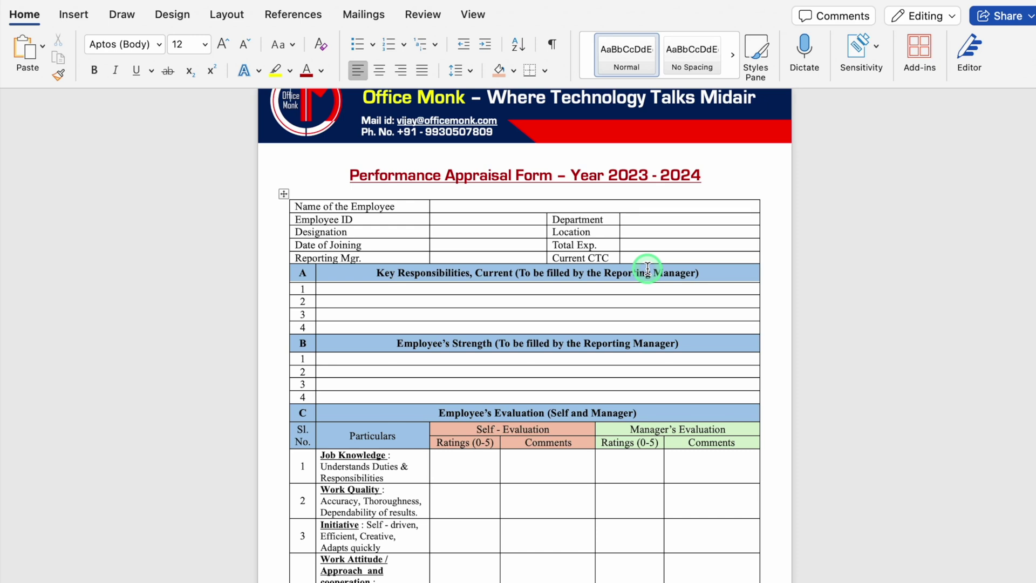
{"action": "left_click", "coordinate": [447, 207]}
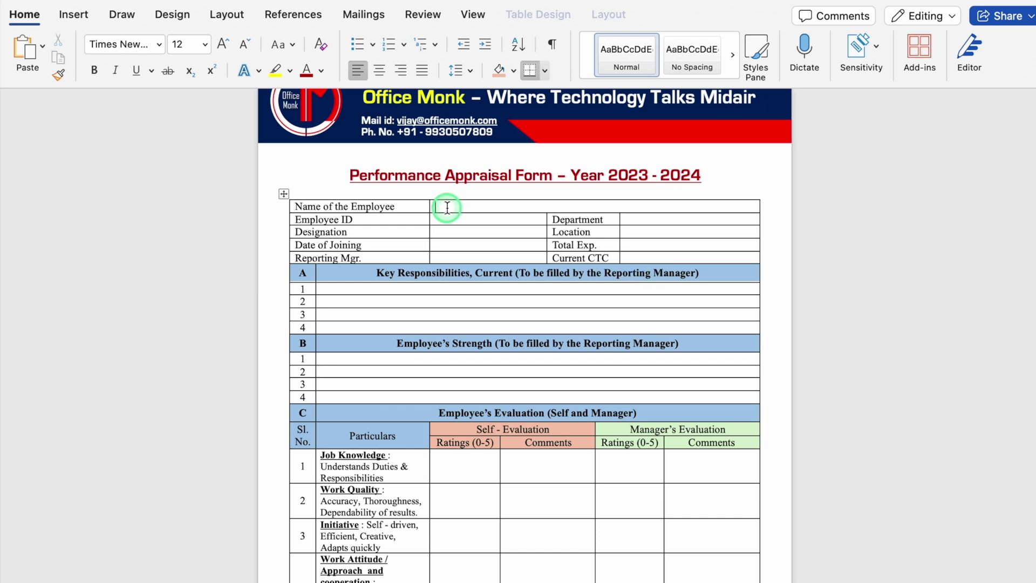
{"action": "left_click", "coordinate": [361, 16]}
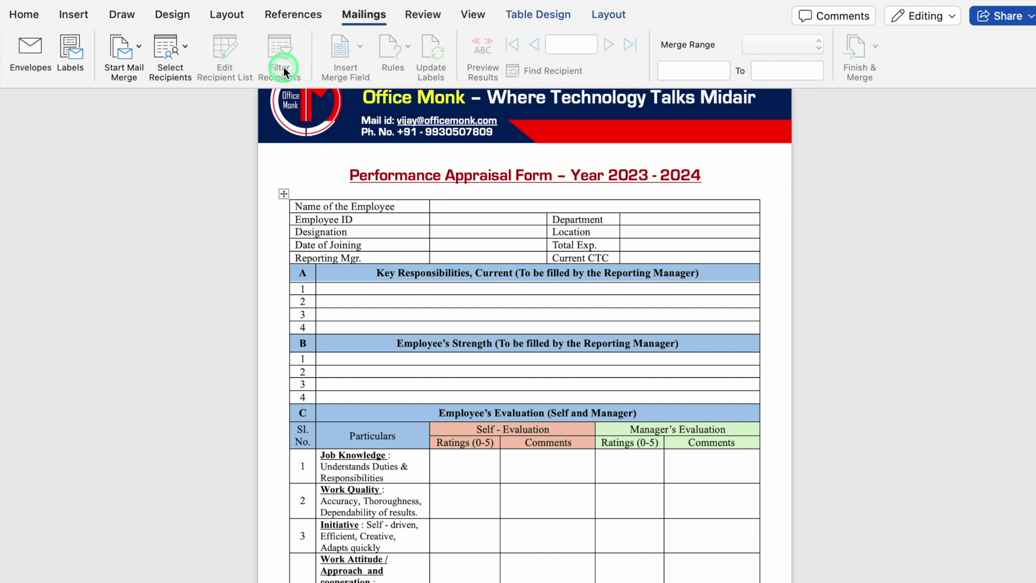
- Start a Labels mail merge, accepting the default label options and confirmation
{"action": "left_click", "coordinate": [139, 51]}
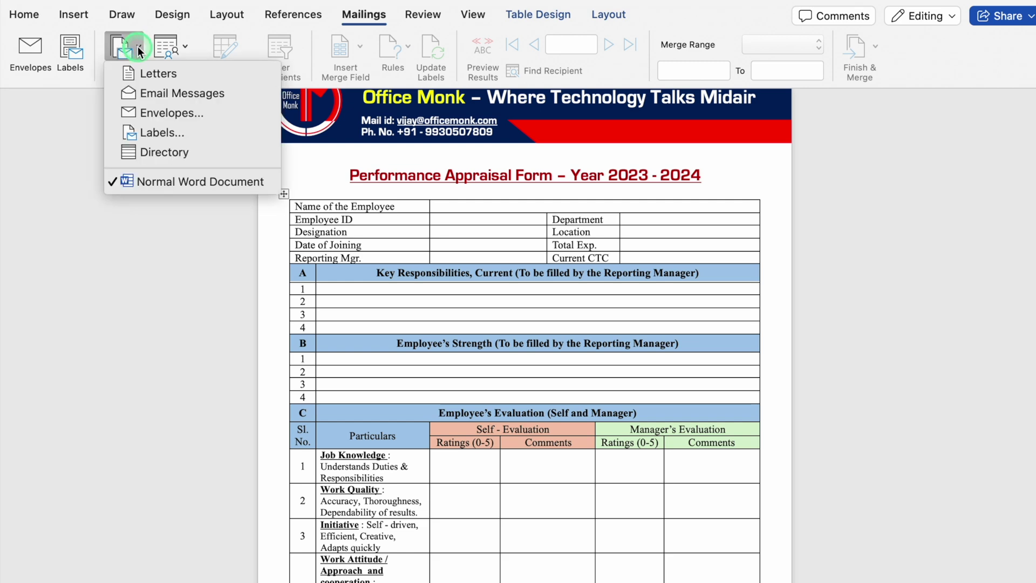
{"action": "left_click", "coordinate": [163, 132]}
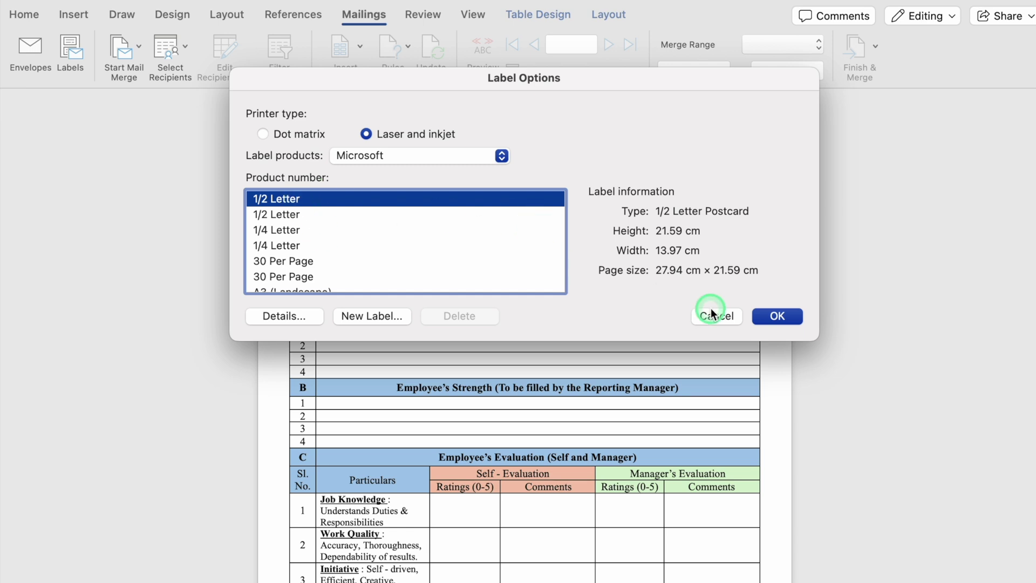
{"action": "left_click", "coordinate": [777, 316]}
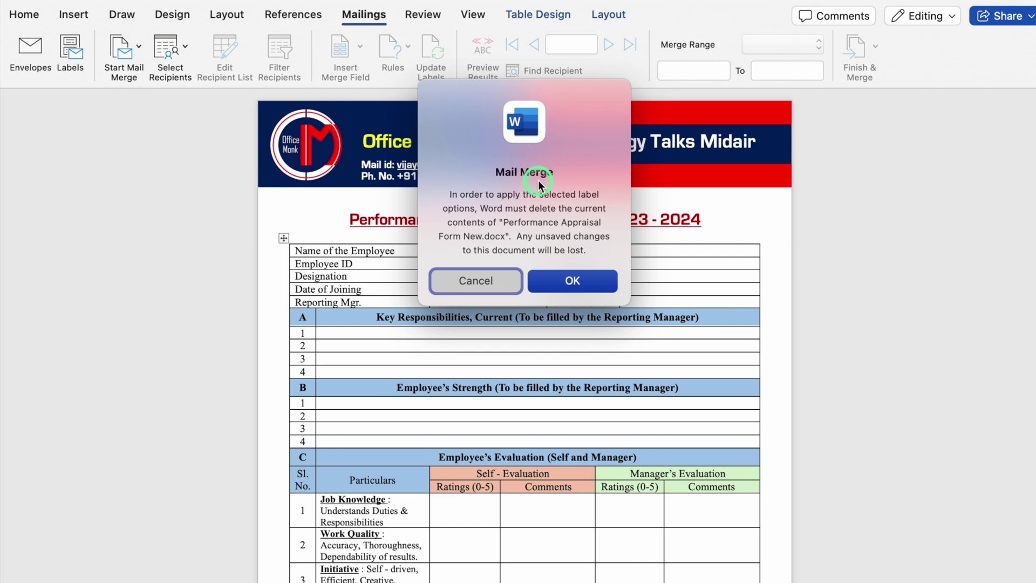
{"action": "left_click", "coordinate": [590, 279]}
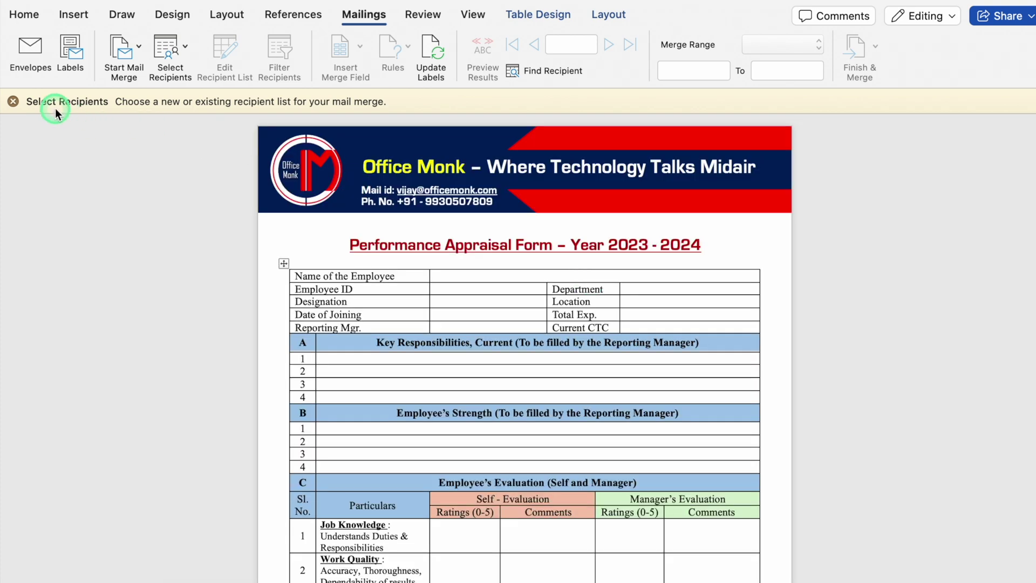
- Choose Use an Existing List and open Office Monk Emp. Details.xlsx
{"action": "left_click", "coordinate": [12, 102]}
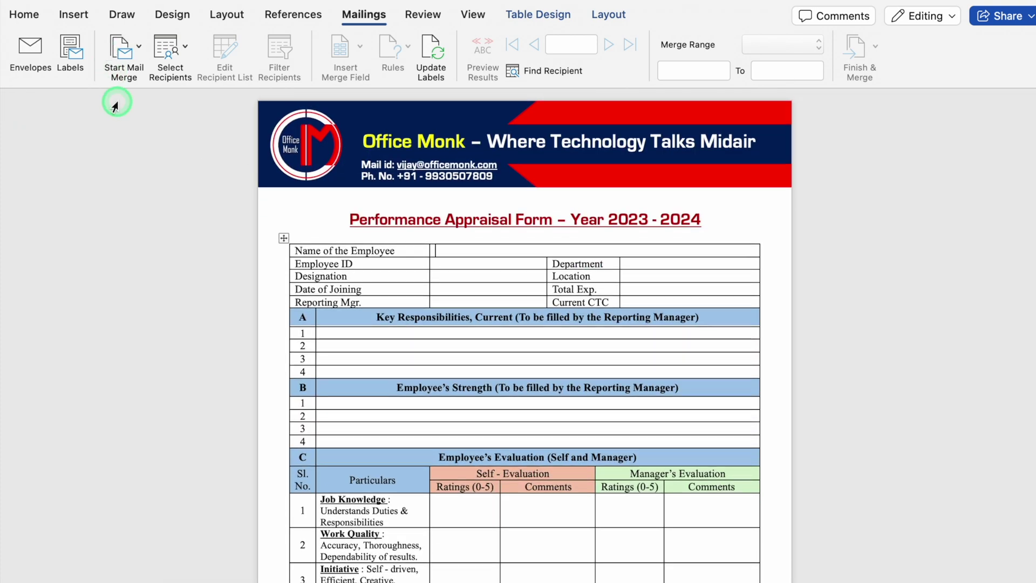
{"action": "left_click", "coordinate": [165, 69]}
{"action": "left_click", "coordinate": [166, 52]}
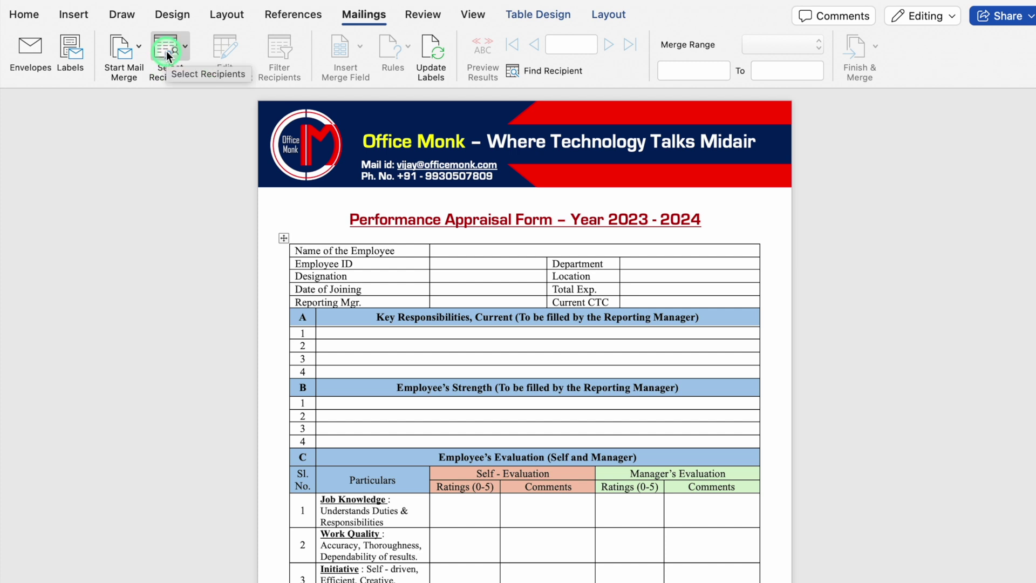
{"action": "left_click", "coordinate": [288, 79]}
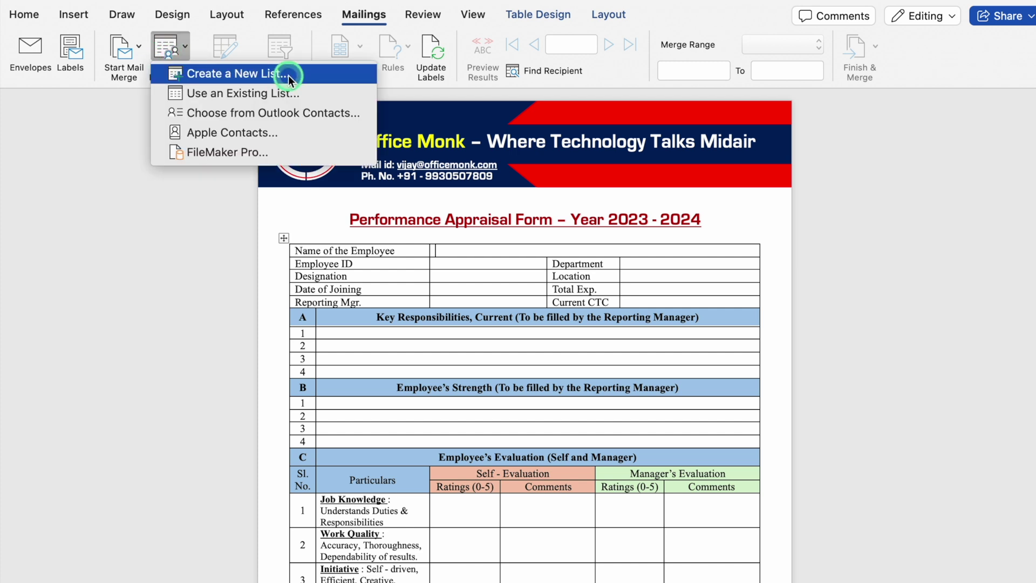
{"action": "left_click", "coordinate": [318, 94]}
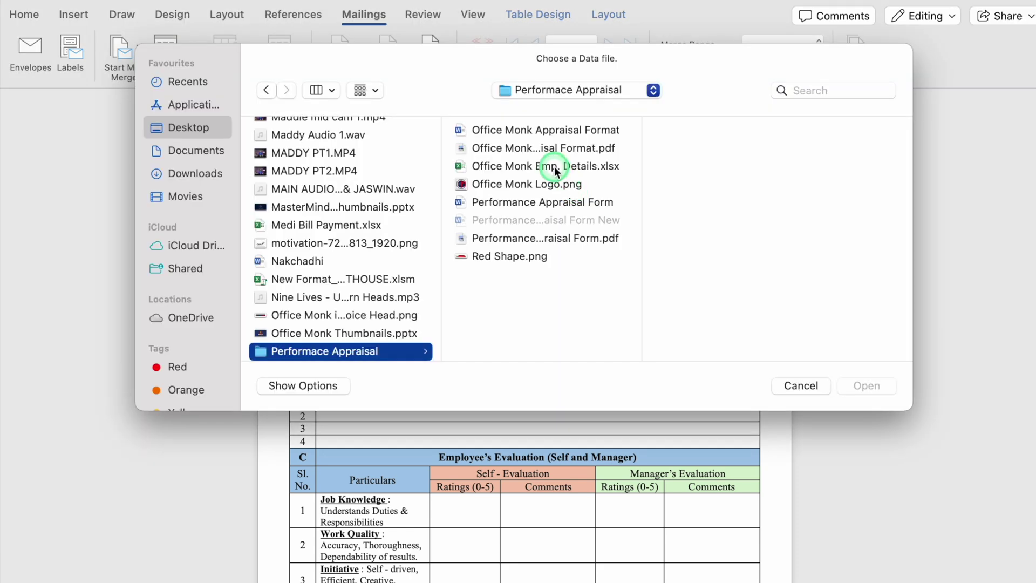
{"action": "left_click", "coordinate": [556, 171]}
{"action": "left_click", "coordinate": [863, 386]}
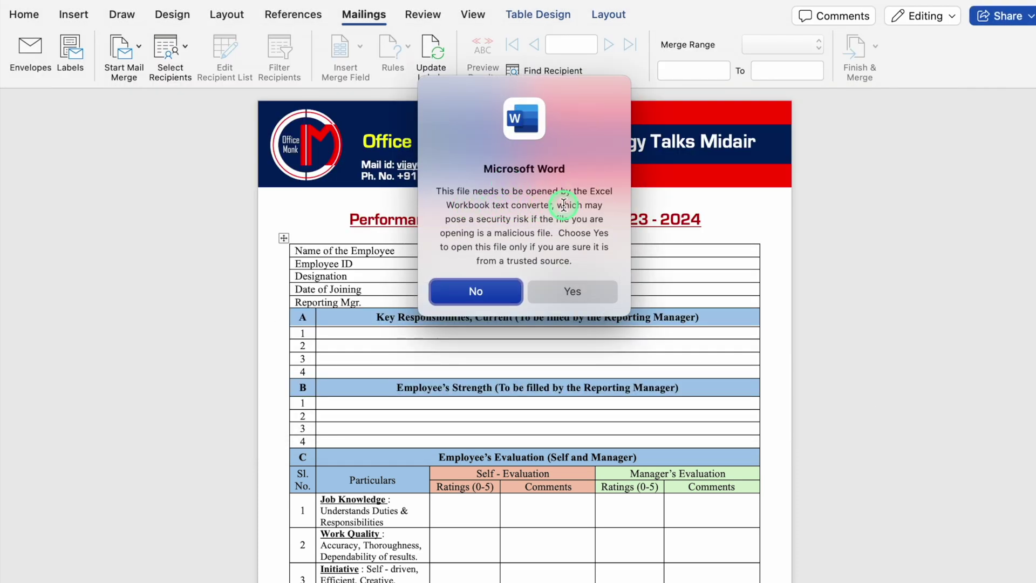
- Allow the workbook and confirm the Employee Details sheet as the recipient source
{"action": "left_click", "coordinate": [582, 290]}
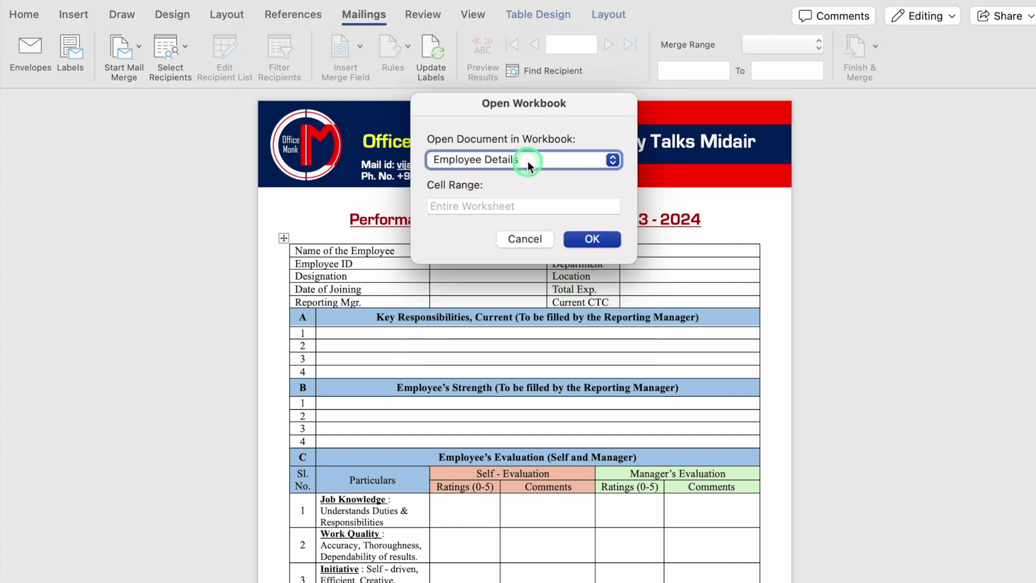
{"action": "left_click", "coordinate": [613, 160]}
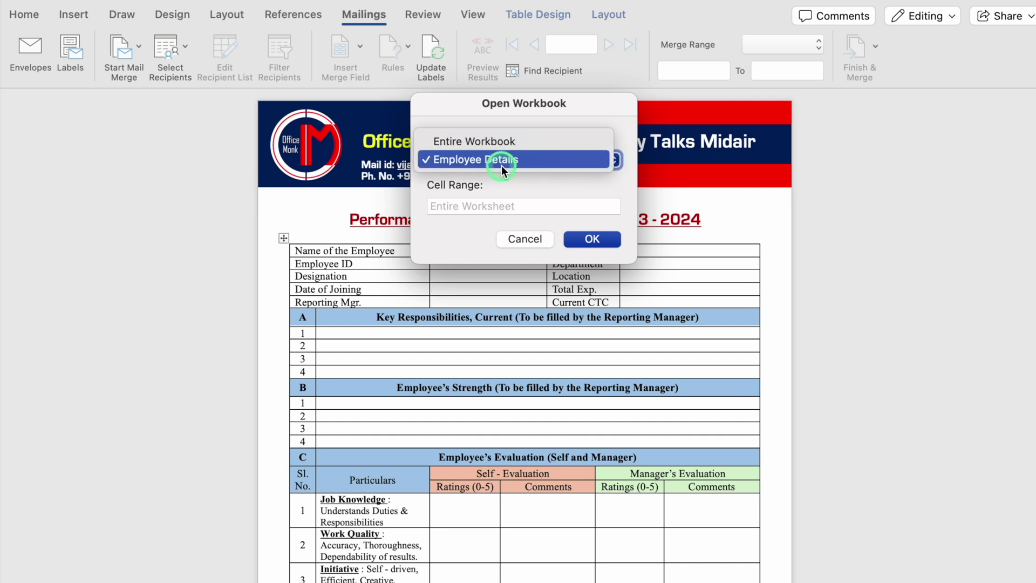
{"action": "left_click", "coordinate": [534, 159]}
{"action": "left_click", "coordinate": [591, 240]}
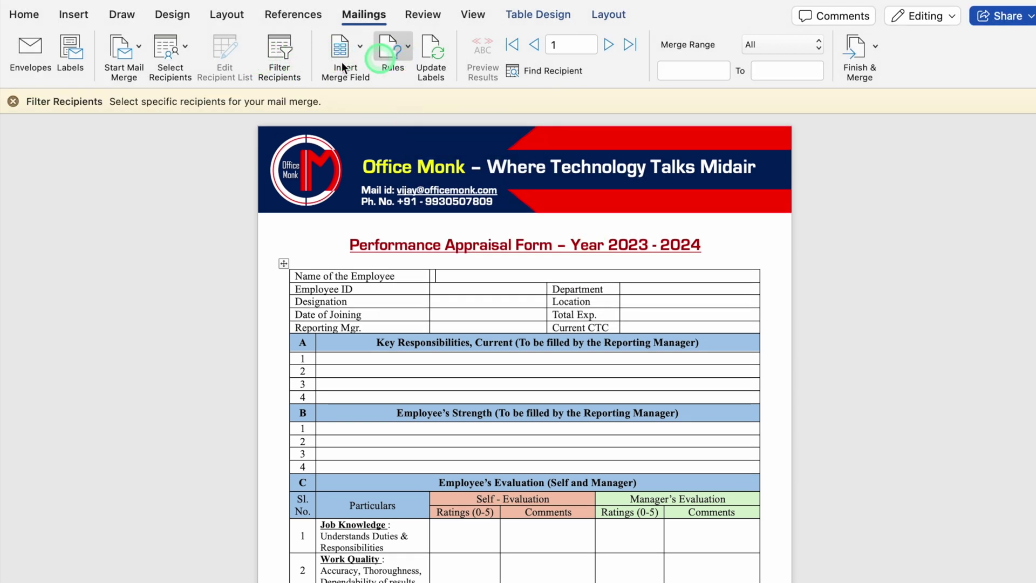
{"action": "left_click", "coordinate": [27, 108]}
{"action": "left_click", "coordinate": [468, 252]}
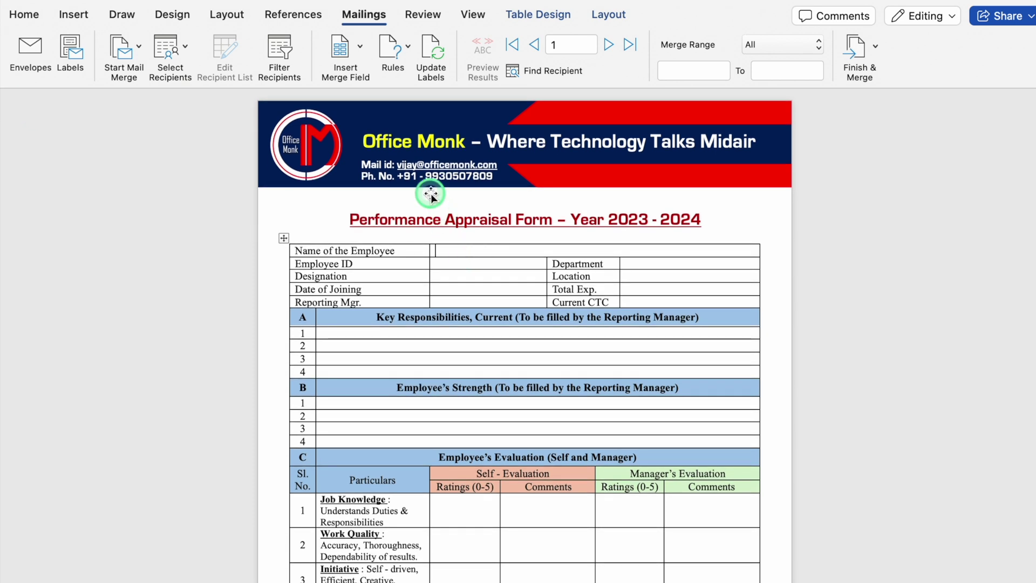
- Insert the Employee_Name, Emp_ID and Designation merge fields into their value cells
{"action": "left_click", "coordinate": [360, 48]}
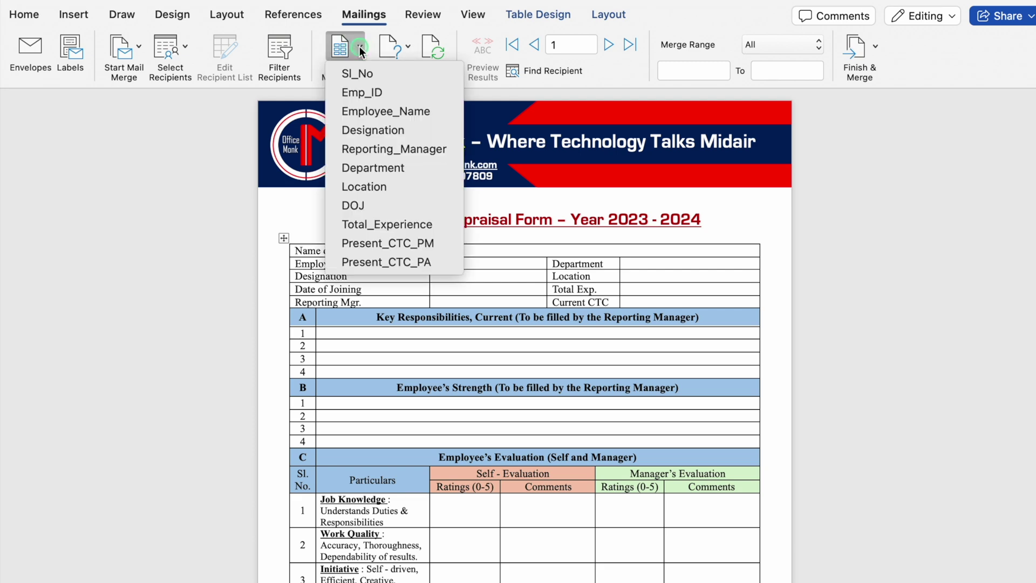
{"action": "left_click", "coordinate": [423, 112]}
{"action": "left_click", "coordinate": [440, 292]}
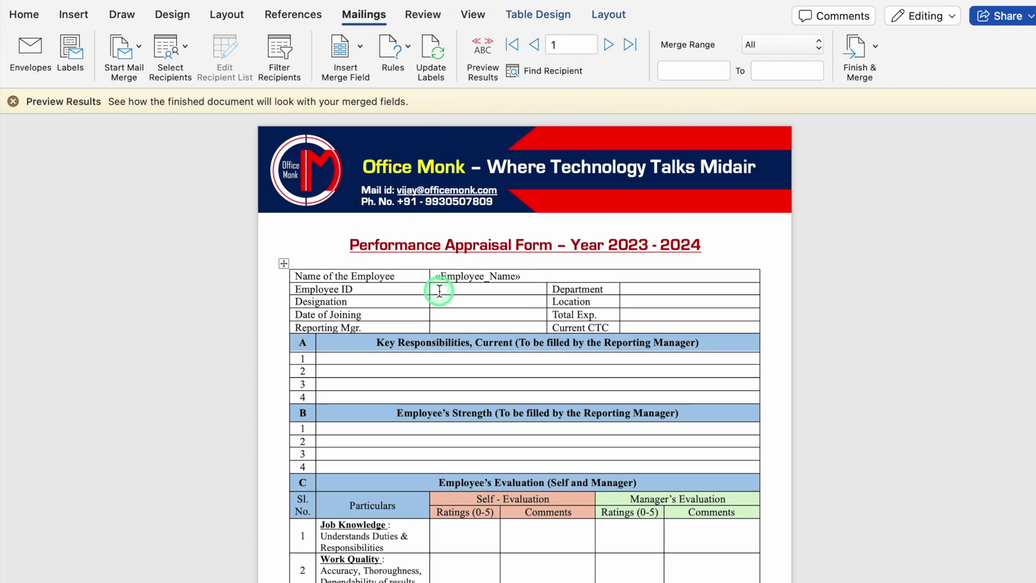
{"action": "left_click", "coordinate": [358, 51]}
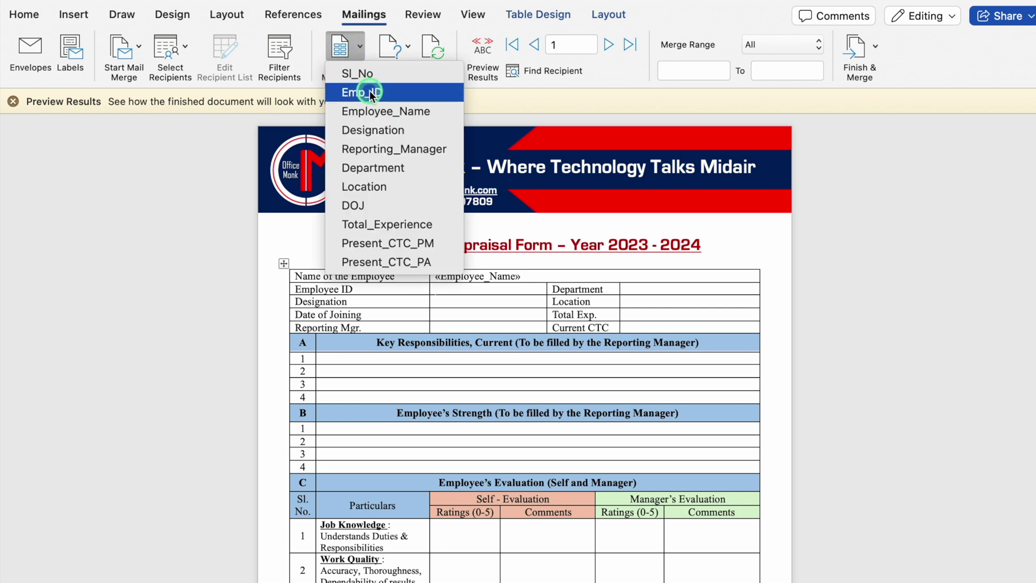
{"action": "left_click", "coordinate": [355, 93]}
{"action": "left_click", "coordinate": [445, 300]}
{"action": "left_click", "coordinate": [361, 52]}
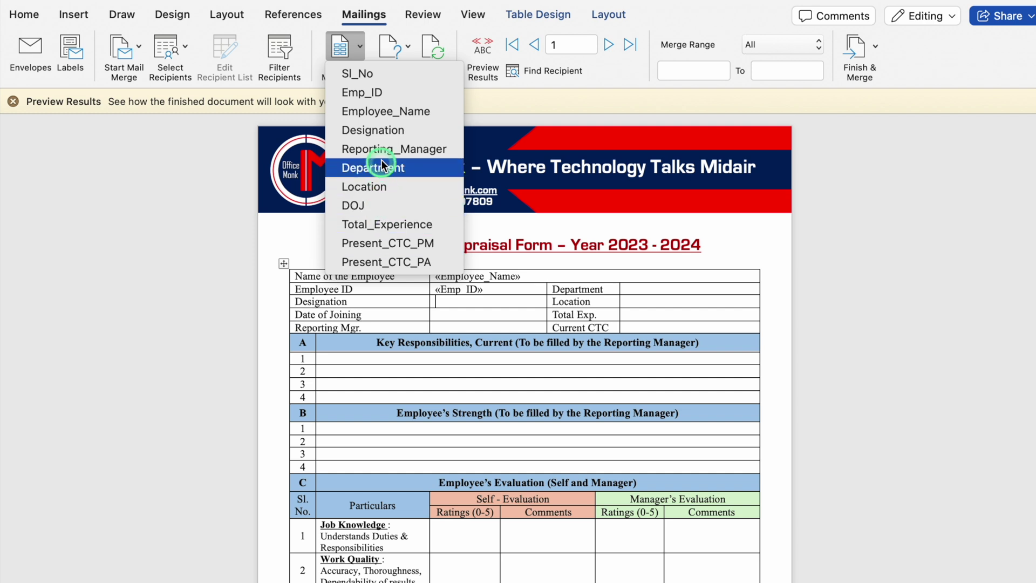
{"action": "left_click", "coordinate": [380, 131]}
- Insert the DOJ, Reporting_Manager and Department merge fields into their value cells
{"action": "left_click", "coordinate": [447, 314]}
{"action": "left_click", "coordinate": [340, 48]}
{"action": "left_click", "coordinate": [354, 205]}
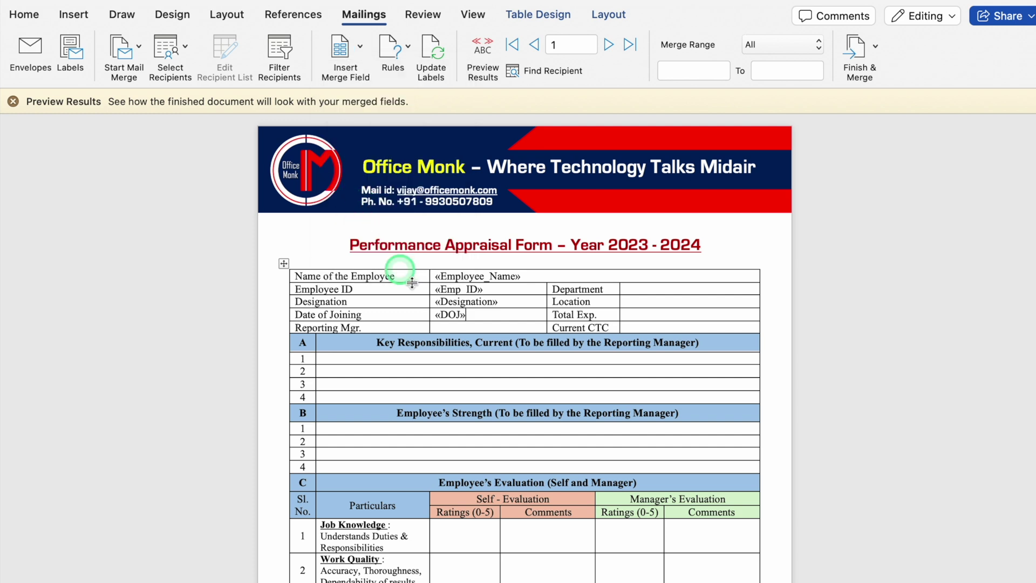
{"action": "left_click", "coordinate": [457, 327]}
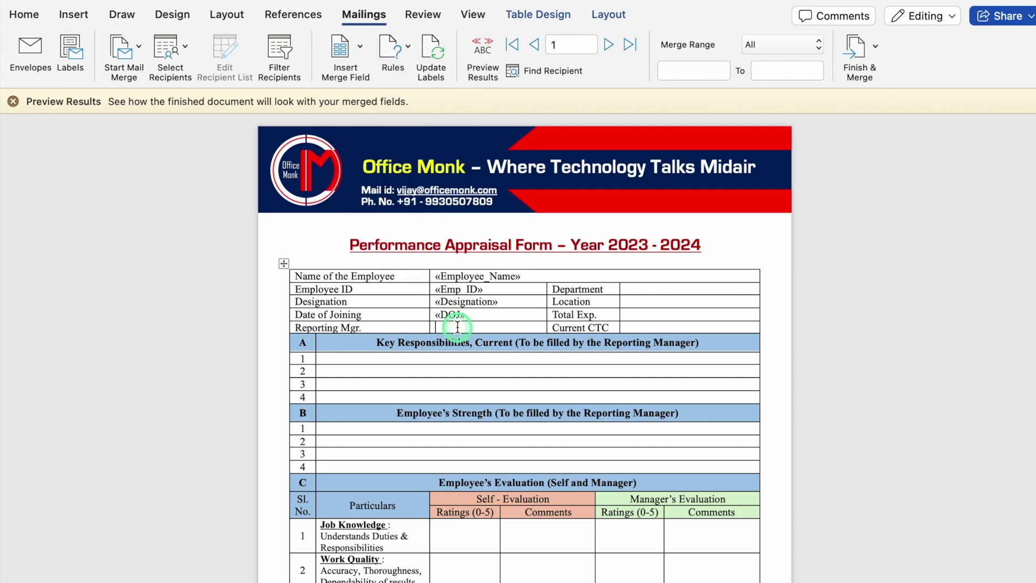
{"action": "left_click", "coordinate": [340, 49]}
{"action": "left_click", "coordinate": [397, 150]}
{"action": "left_click", "coordinate": [642, 290]}
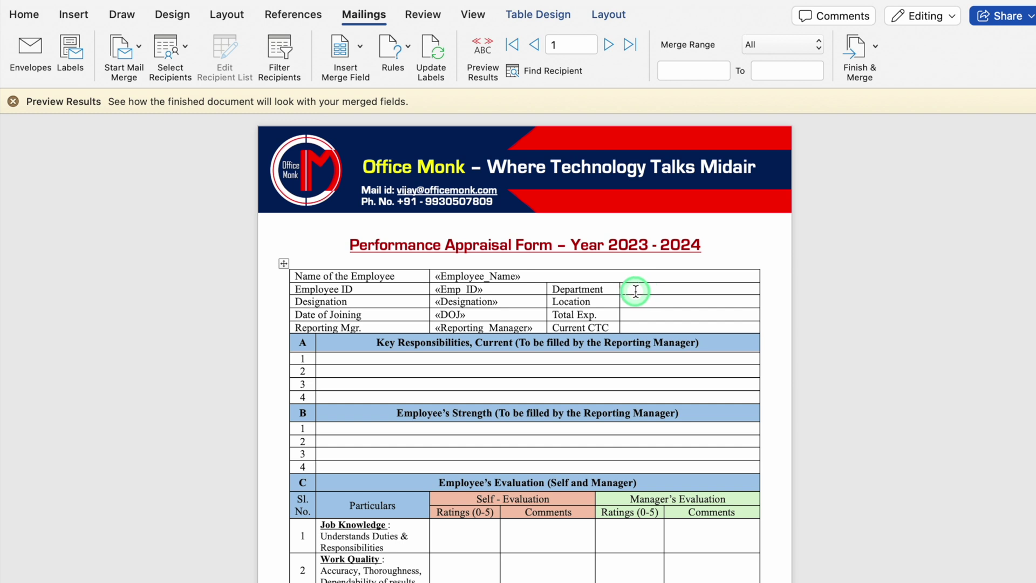
{"action": "left_click", "coordinate": [360, 47]}
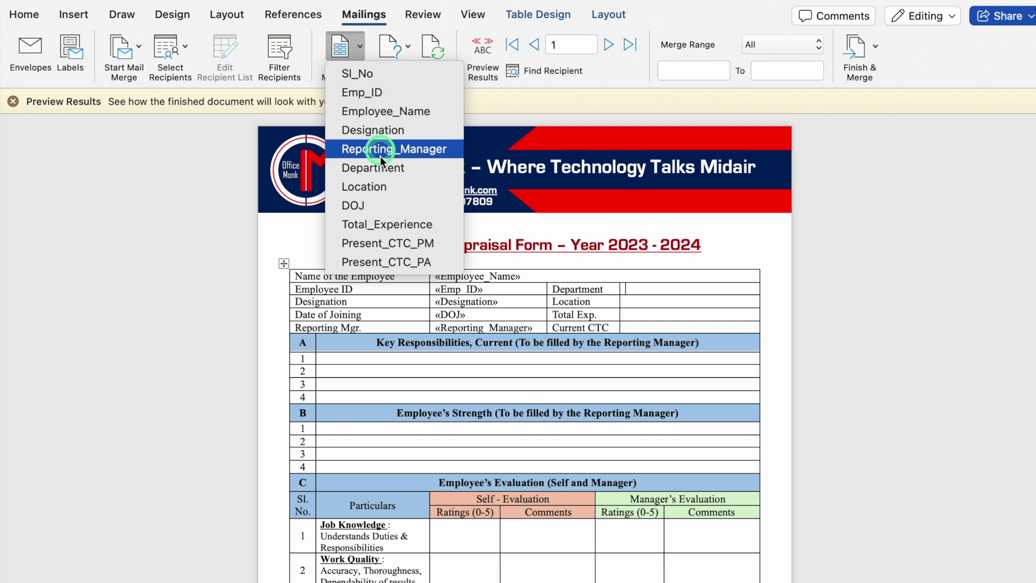
{"action": "left_click", "coordinate": [381, 177]}
- Insert Location, Total_Experience and Present_CTC_PM fields, then close the Preview Results notice
{"action": "key", "text": "Down"}
{"action": "left_click", "coordinate": [360, 47]}
{"action": "left_click", "coordinate": [378, 186]}
{"action": "key", "text": "Down"}
{"action": "left_click", "coordinate": [360, 49]}
{"action": "left_click", "coordinate": [387, 224]}
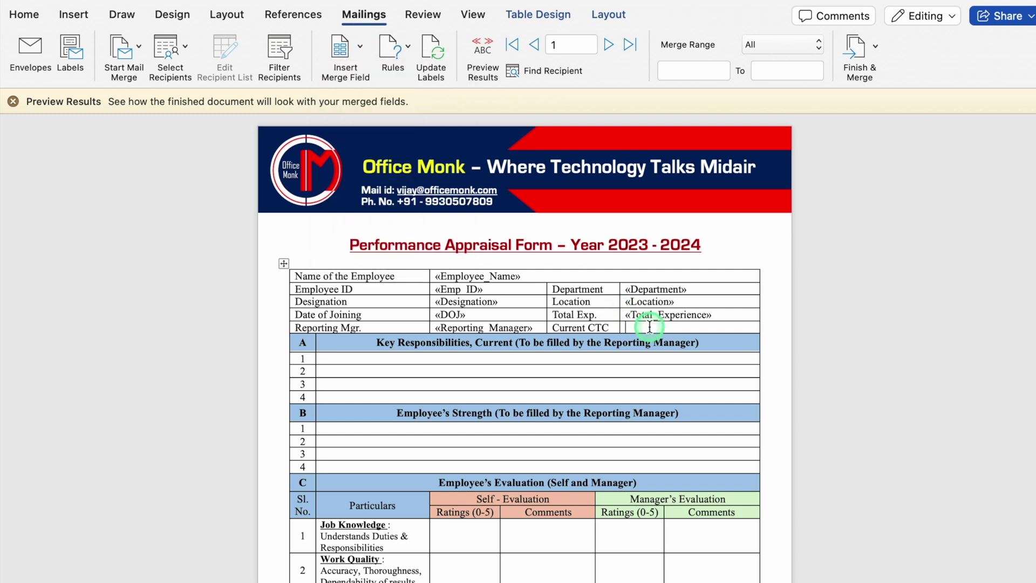
{"action": "key", "text": "Down"}
{"action": "left_click", "coordinate": [357, 48]}
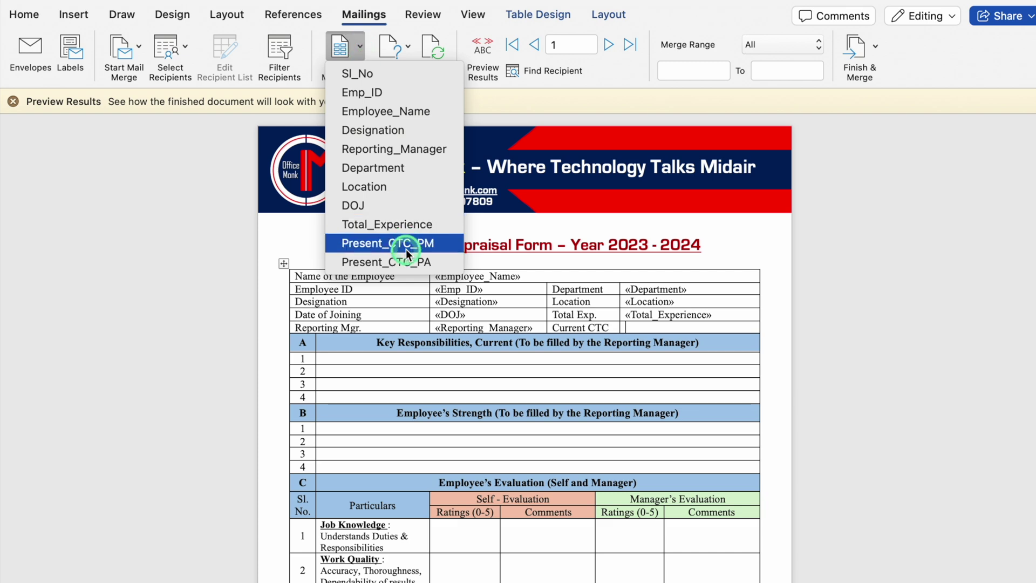
{"action": "left_click", "coordinate": [347, 237]}
{"action": "left_click", "coordinate": [13, 102]}
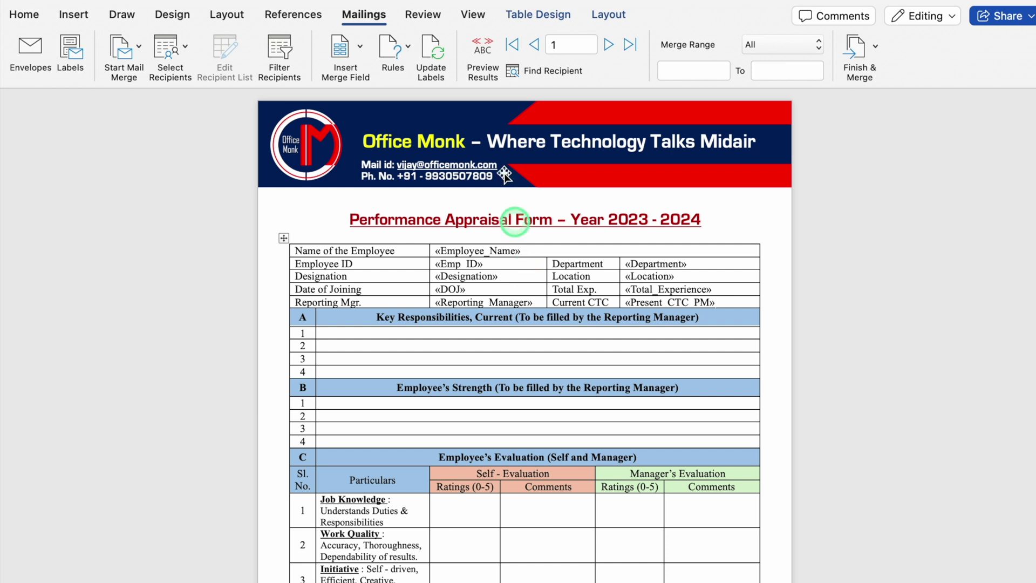
- Preview the form with real employee data, stepping through Alexander and Ashton to record 4, Cameron
{"action": "left_click", "coordinate": [482, 51]}
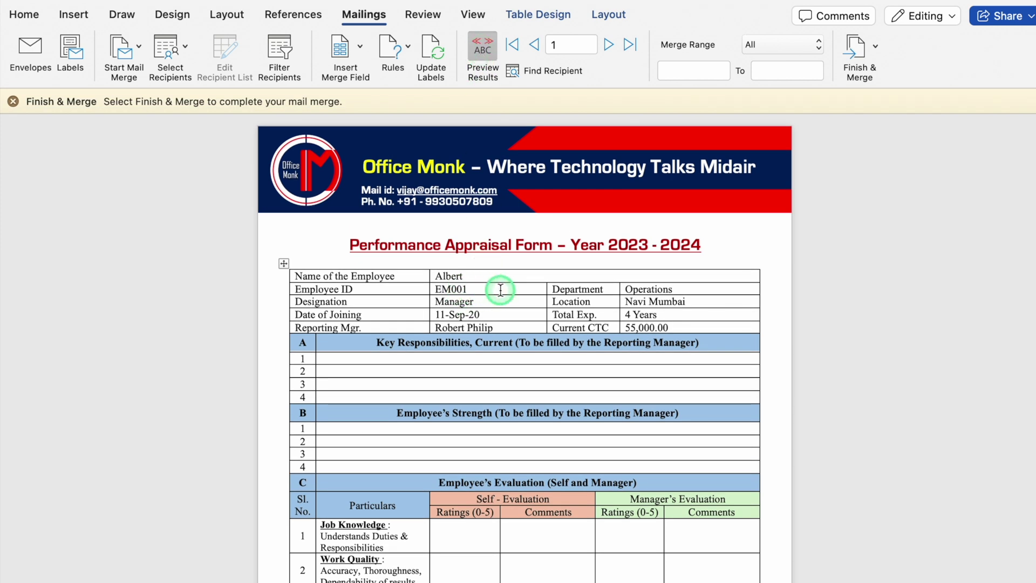
{"action": "left_click", "coordinate": [609, 45]}
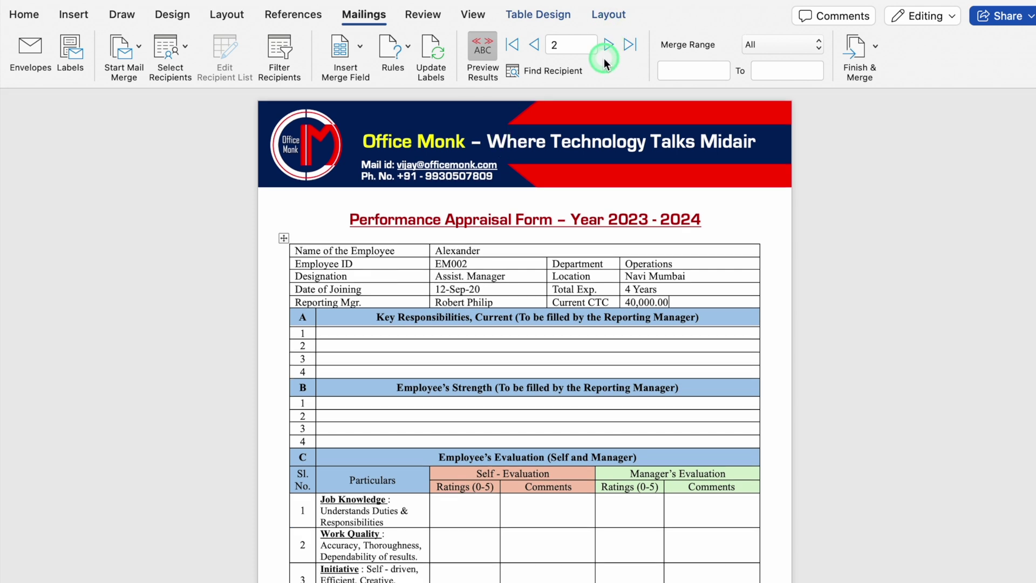
{"action": "left_click", "coordinate": [607, 44]}
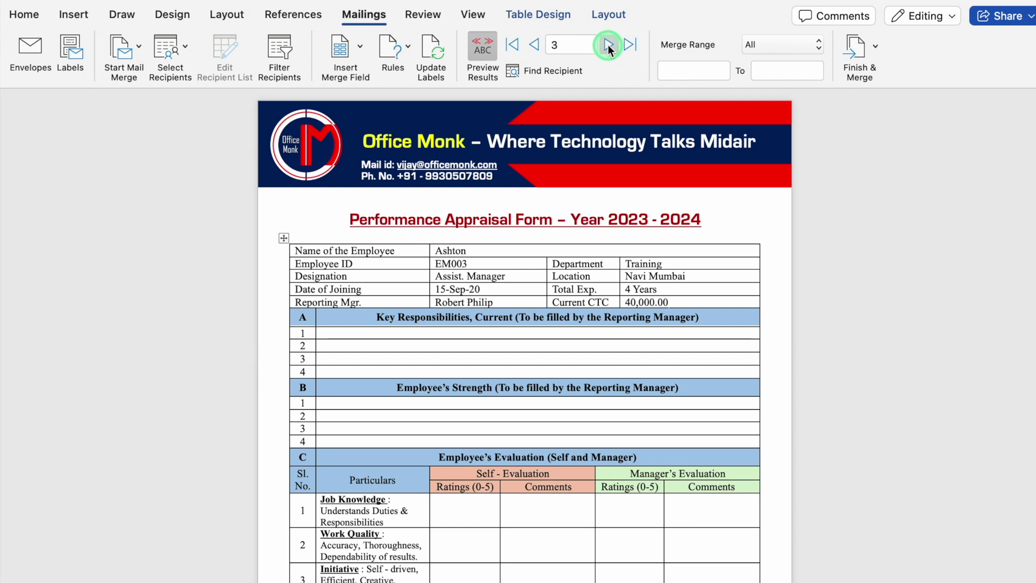
{"action": "left_click", "coordinate": [608, 45]}
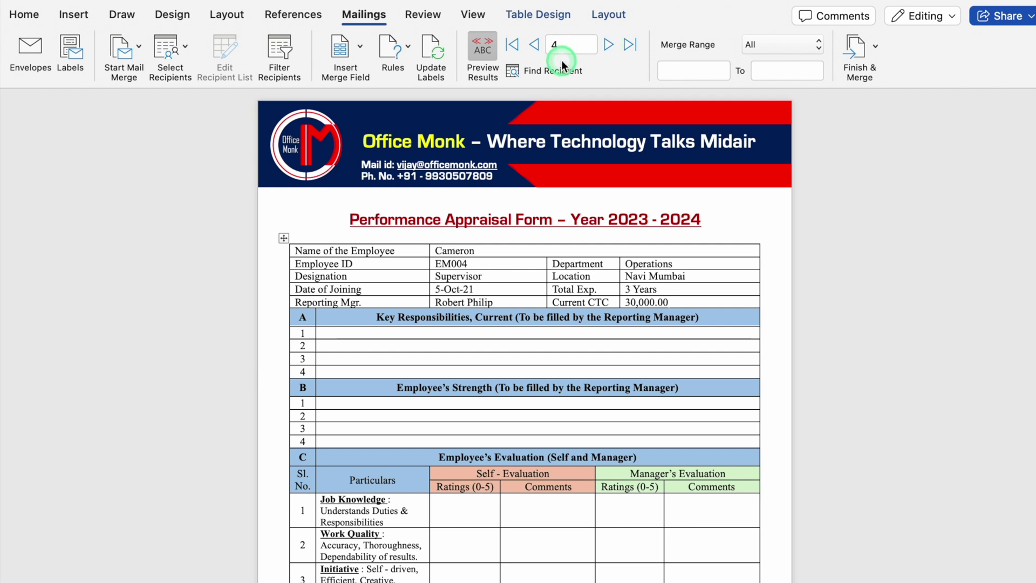
{"action": "left_click", "coordinate": [856, 49]}
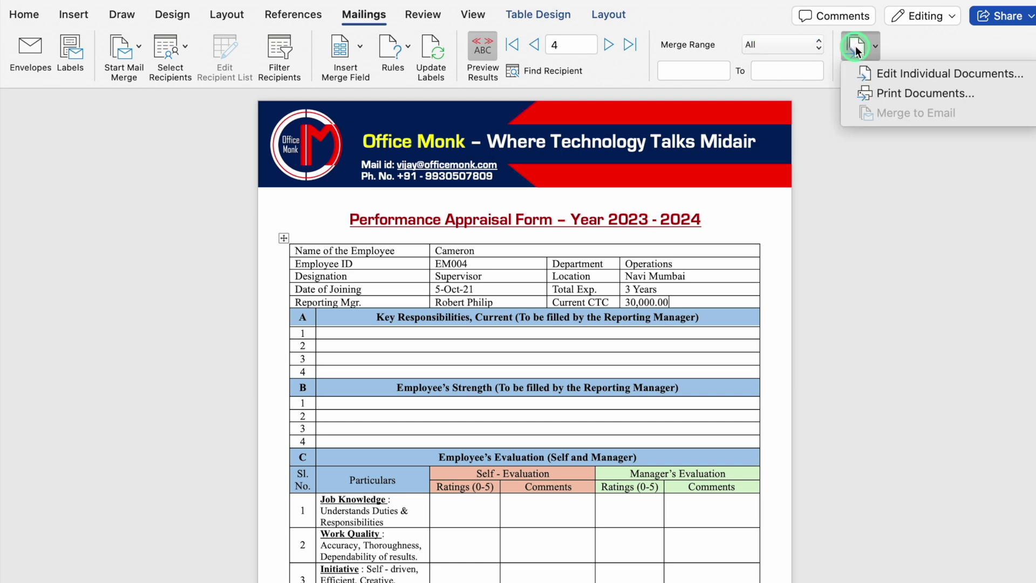
- Merge every employee record into individual documents, creating Labels2, and page through the filled forms
{"action": "left_click", "coordinate": [951, 75]}
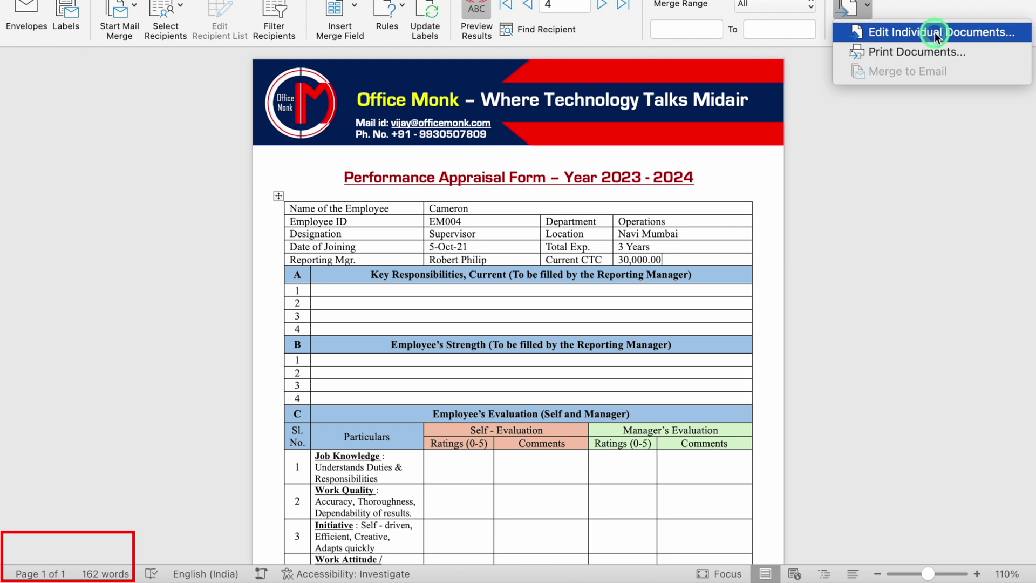
{"action": "left_click", "coordinate": [934, 34]}
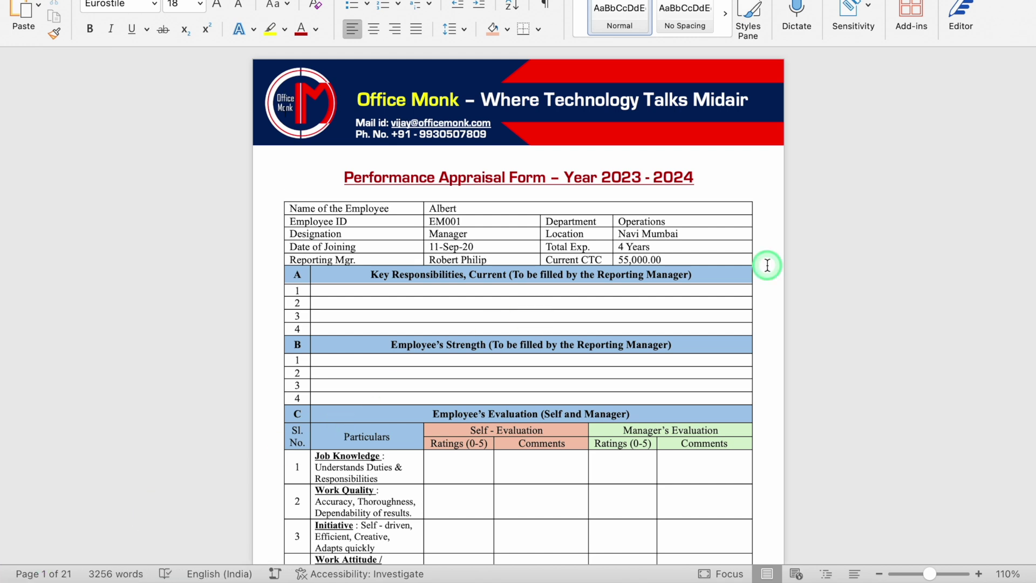
{"action": "key", "text": "Down"}
{"action": "key", "text": "Down"}
{"action": "key", "text": "Down"}
{"action": "key", "text": "Down"}
{"action": "key", "text": "Down"}
{"action": "key", "text": "Down"}
{"action": "key", "text": "Down"}
{"action": "key", "text": "Down"}
{"action": "key", "text": "Down"}
{"action": "key", "text": "Down"}
{"action": "key", "text": "Down"}
{"action": "key", "text": "Down"}
{"action": "key", "text": "Down"}
{"action": "key", "text": "Down"}
{"action": "key", "text": "Down"}
{"action": "key", "text": "Down"}
{"action": "key", "text": "Down"}
{"action": "key", "text": "Down"}
{"action": "key", "text": "Down"}
{"action": "key", "text": "Down"}
{"action": "key", "text": "Down"}
{"action": "key", "text": "Down"}
{"action": "key", "text": "Down"}
{"action": "key", "text": "Down"}
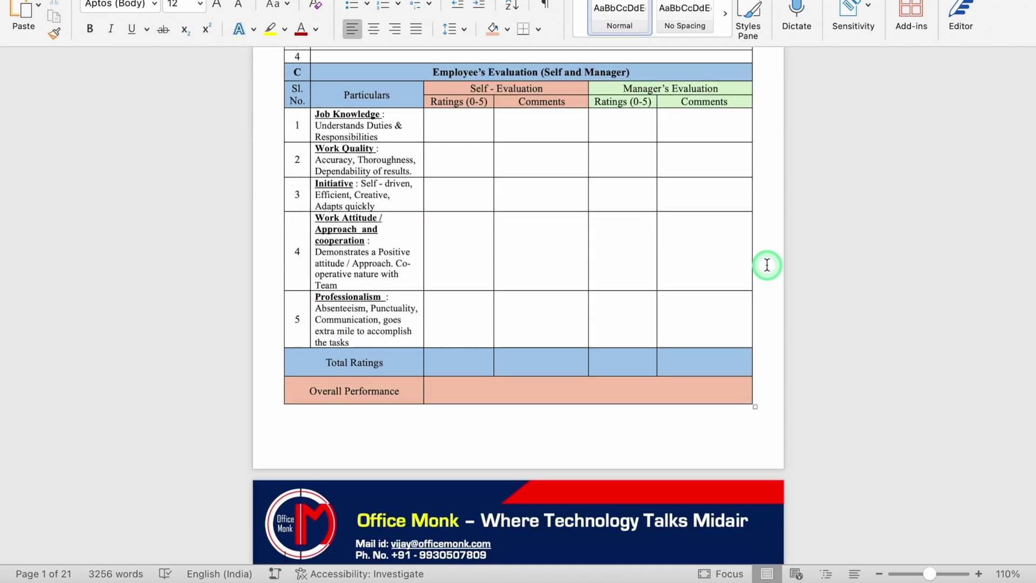
{"action": "key", "text": "Down"}
{"action": "key", "text": "Down"}
{"action": "key", "text": "Down"}
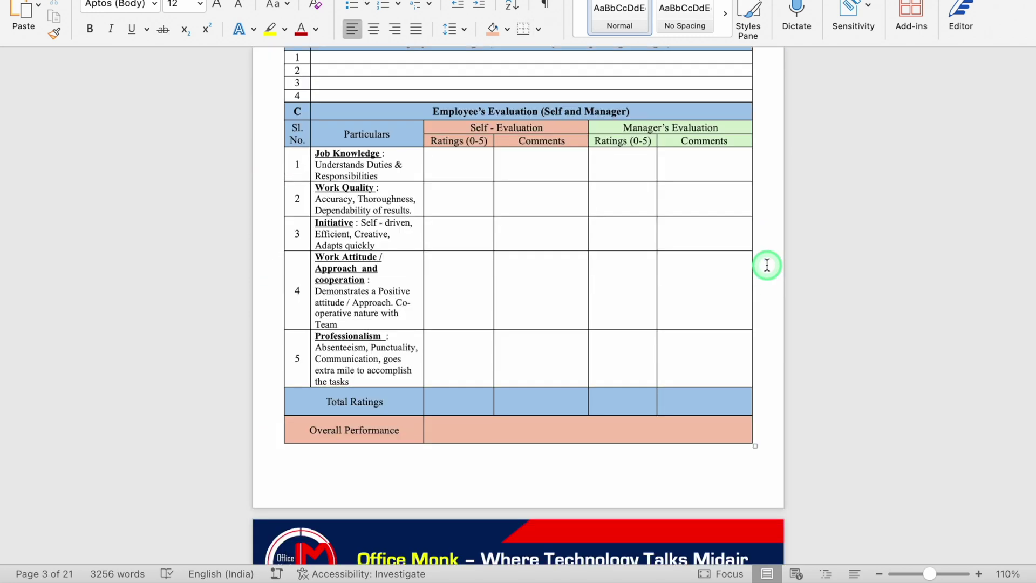
{"action": "key", "text": "ctrl+Home"}
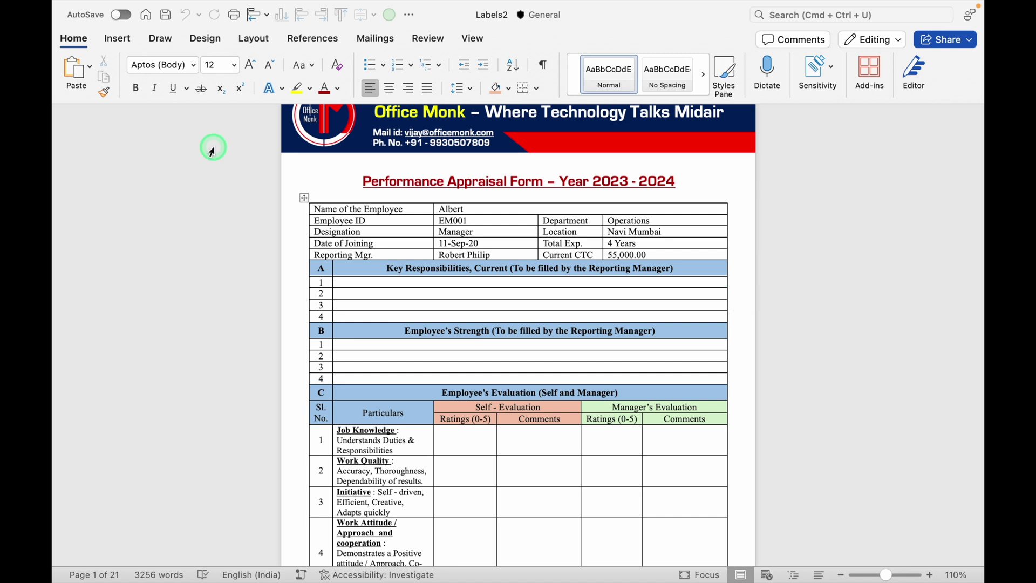
- Save a copy of the merged document with PDF chosen as the file format
{"action": "left_click", "coordinate": [140, 9]}
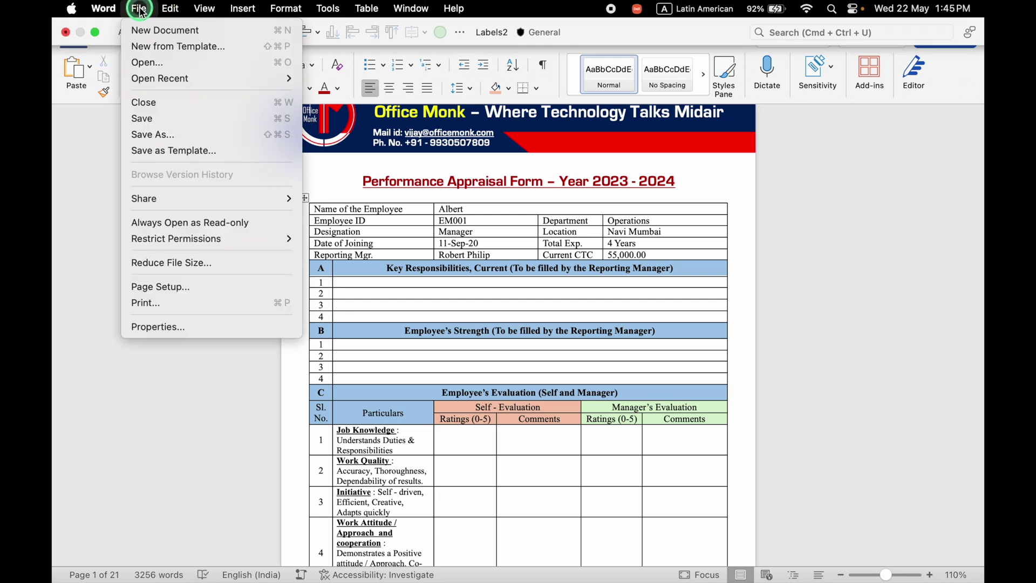
{"action": "left_click", "coordinate": [173, 134]}
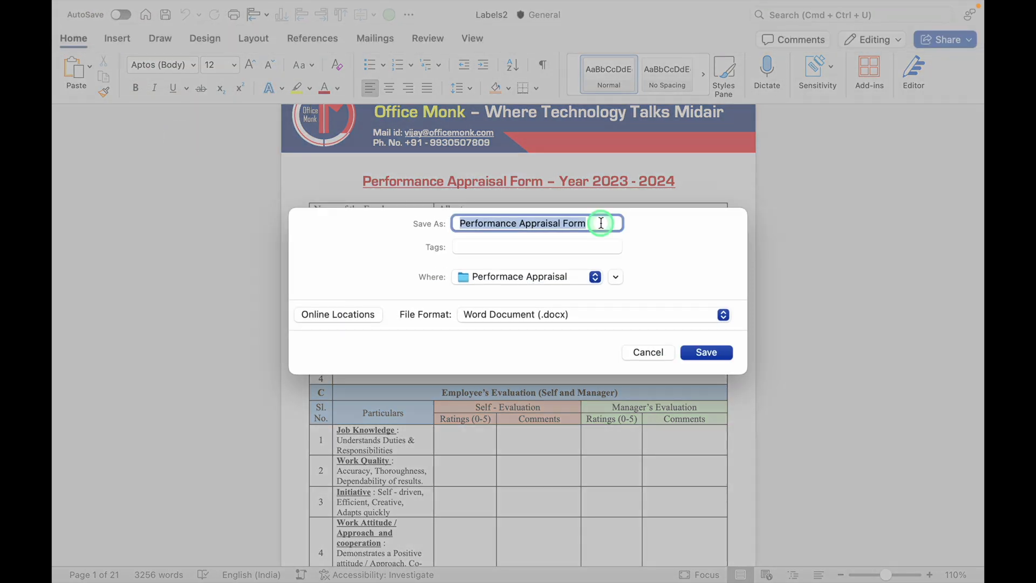
{"action": "left_click", "coordinate": [723, 315]}
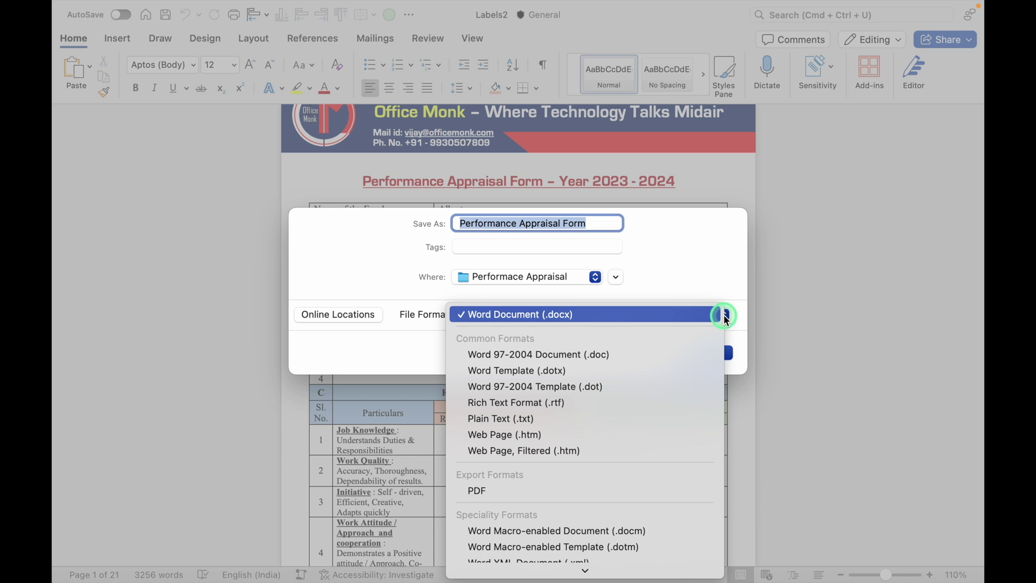
{"action": "left_click", "coordinate": [522, 494]}
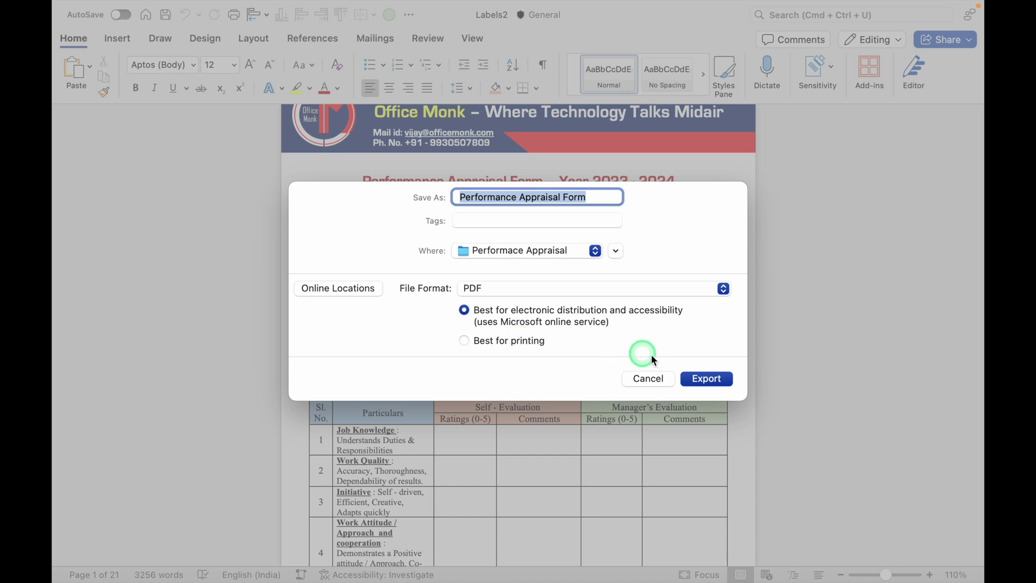
{"action": "left_click", "coordinate": [707, 378]}
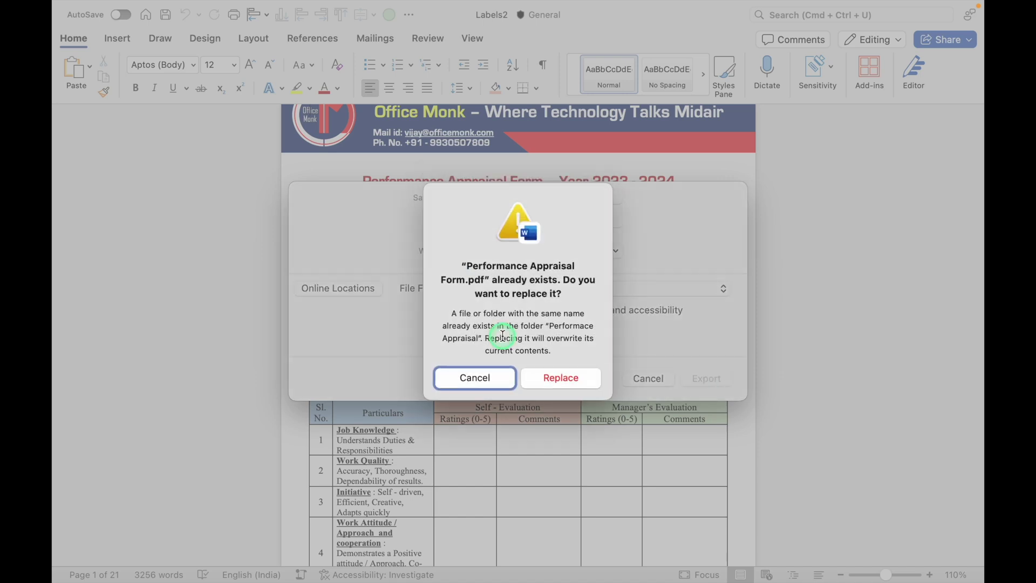
- Keep the existing PDF and export under the name 'Performance Appraisal Form New' instead
{"action": "left_click", "coordinate": [474, 377]}
{"action": "left_click", "coordinate": [598, 197]}
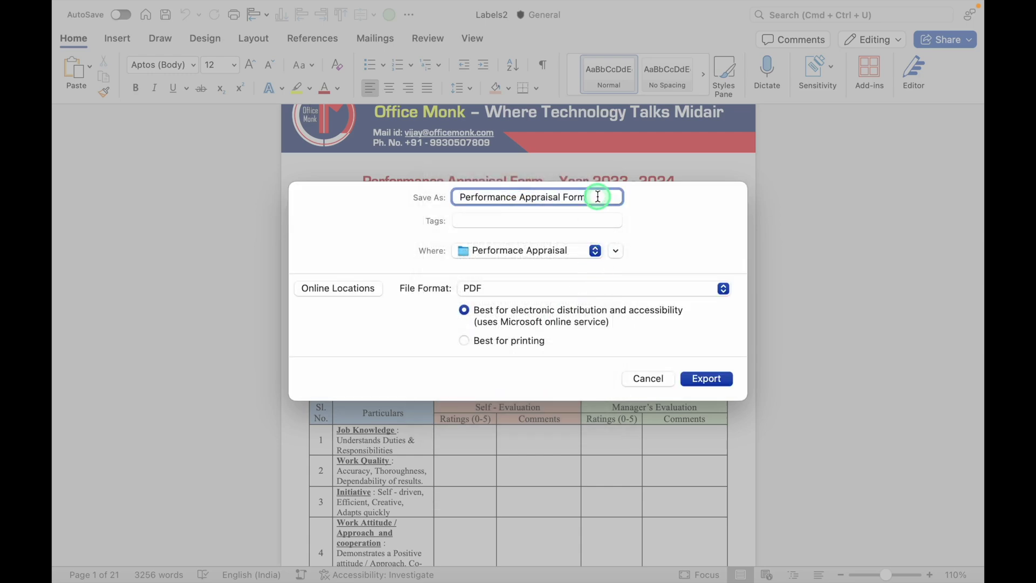
{"action": "type", "text": "New"}
{"action": "left_click", "coordinate": [710, 377]}
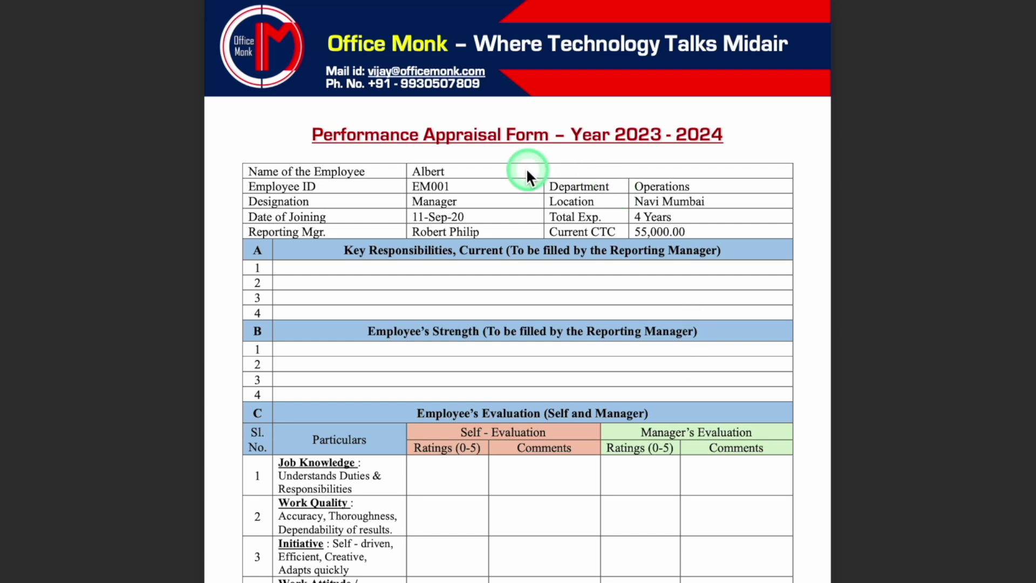
- Scroll through the exported PDF in Preview to Travis's form on page 20 of 21
{"action": "scroll", "coordinate": [526, 170], "scroll_direction": "down", "scroll_amount": 1}
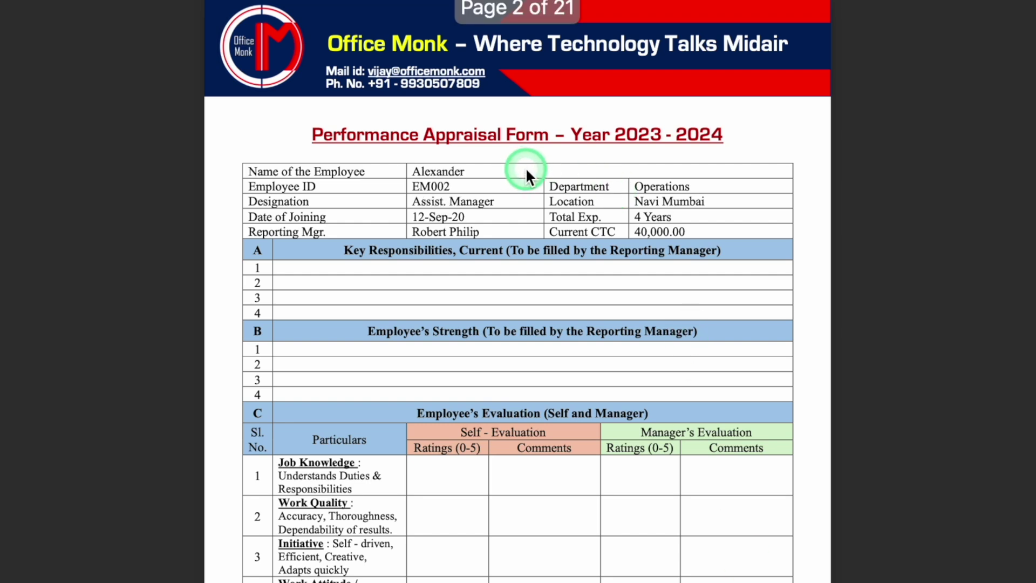
{"action": "scroll", "coordinate": [525, 171], "scroll_direction": "down", "scroll_amount": 5}
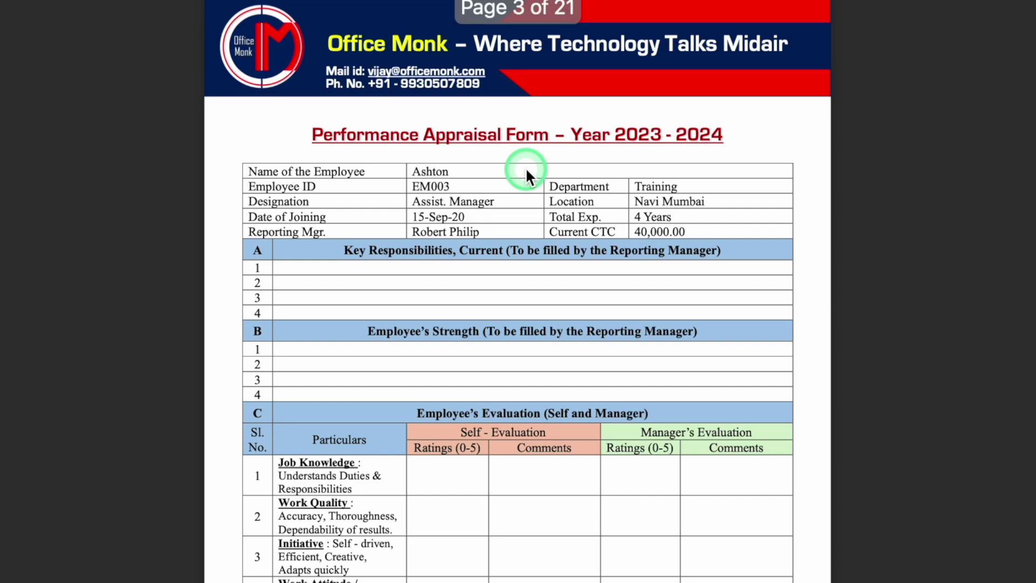
{"action": "scroll", "coordinate": [526, 171], "scroll_direction": "down", "scroll_amount": 14}
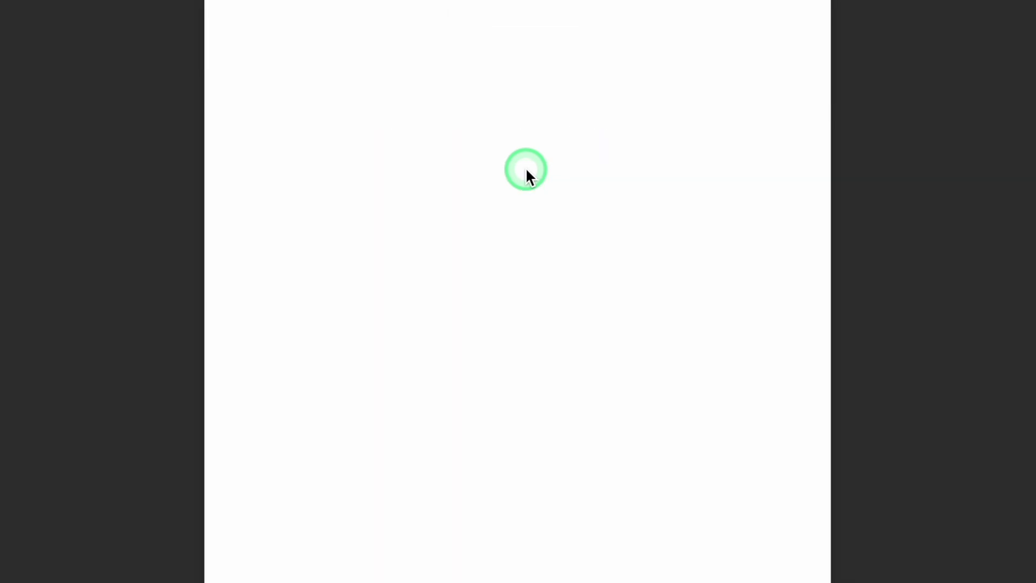
{"action": "scroll", "coordinate": [527, 170], "scroll_direction": "up", "scroll_amount": 1}
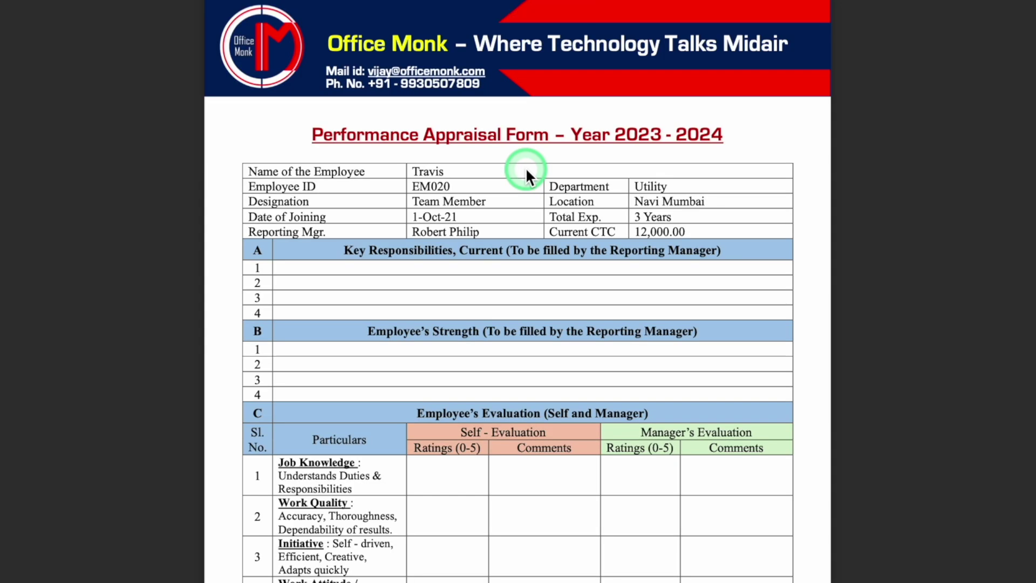